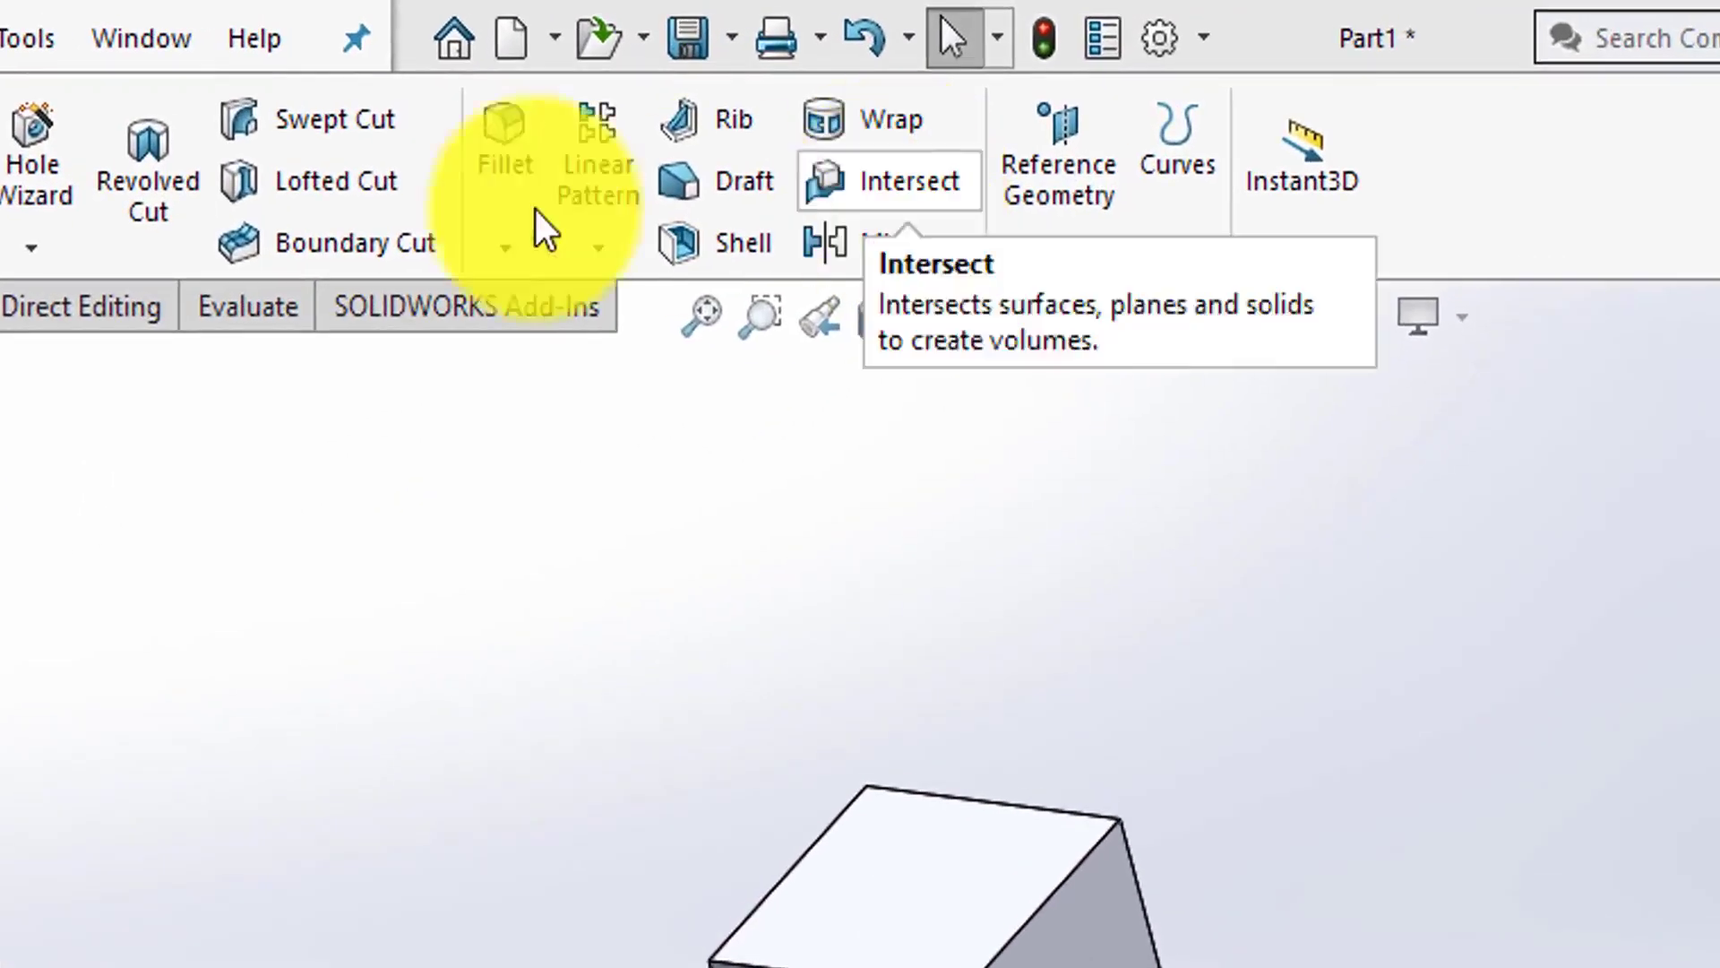
- Start an Intersect feature with the cube and Top Plane selected
left_click(308, 60)
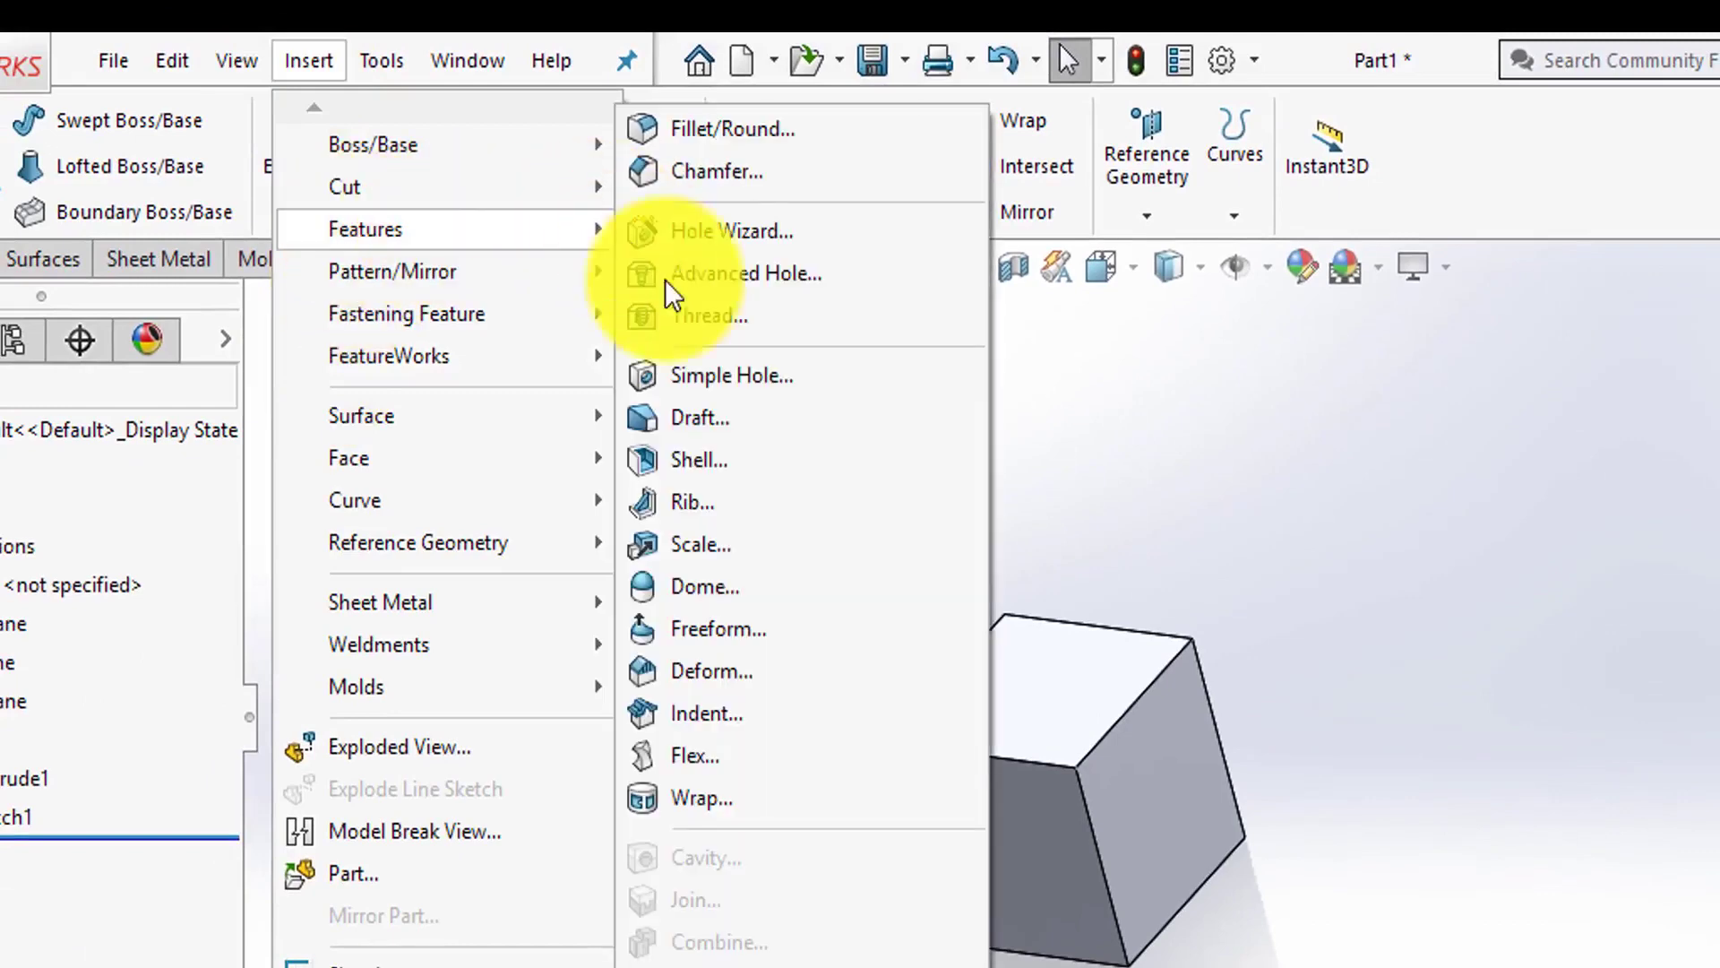
mouse_move(428, 199)
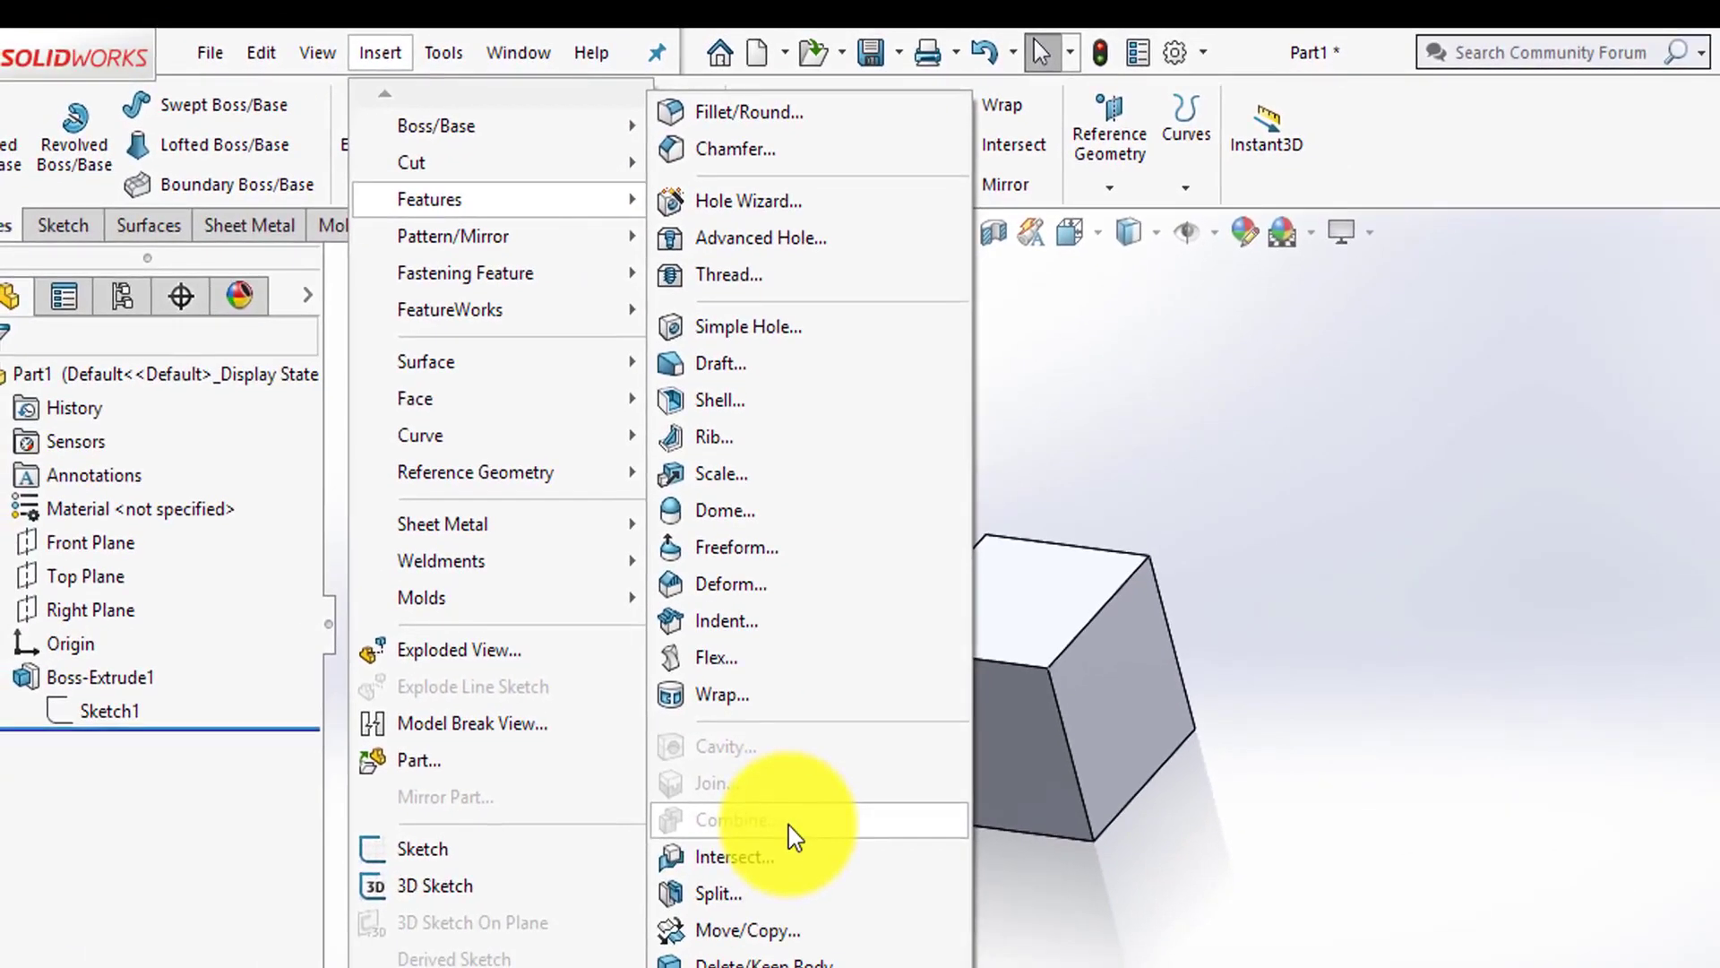
left_click(1036, 481)
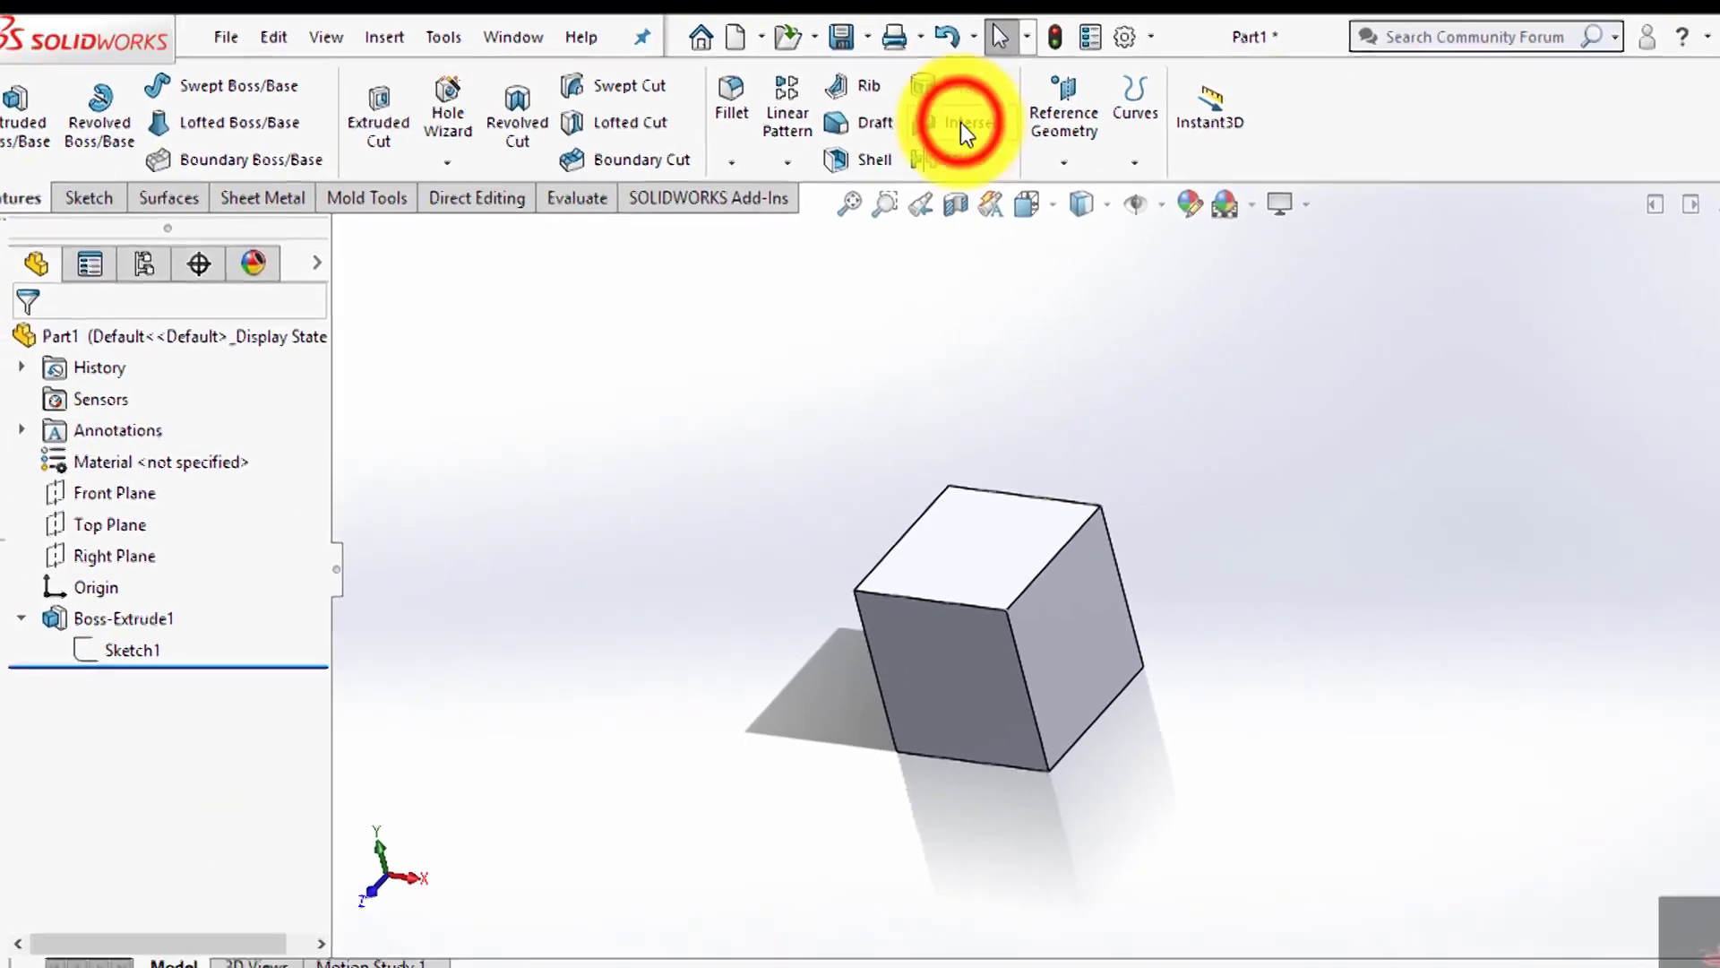
left_click(922, 101)
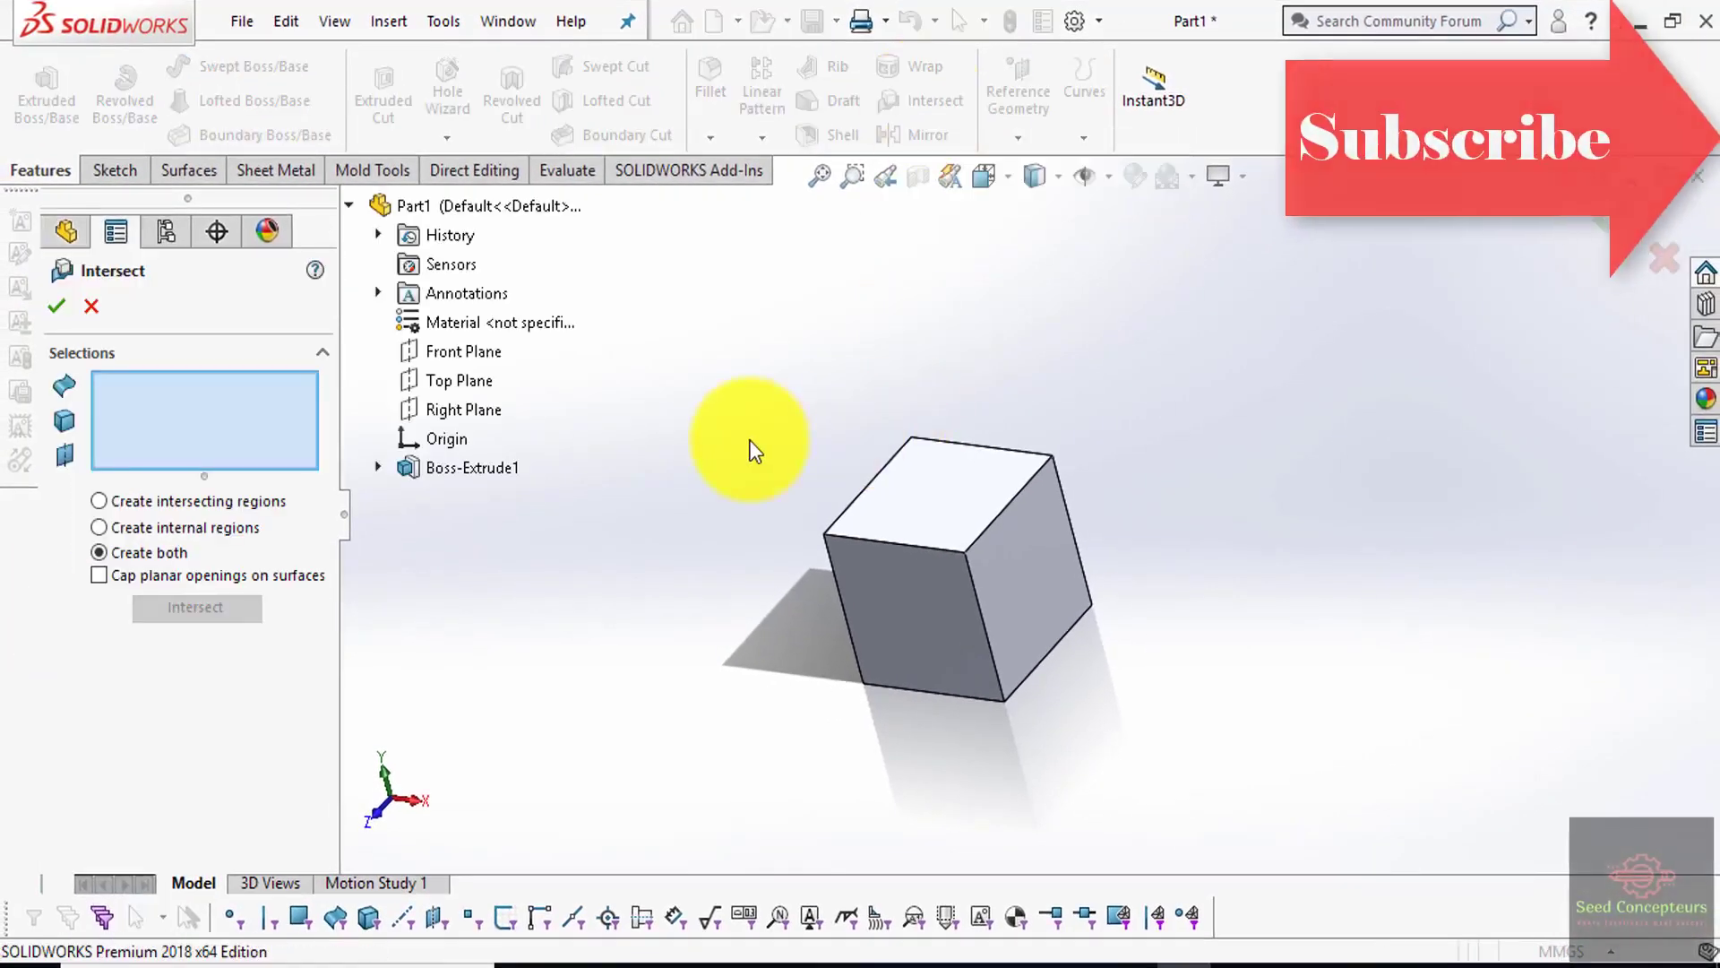
left_click(936, 533)
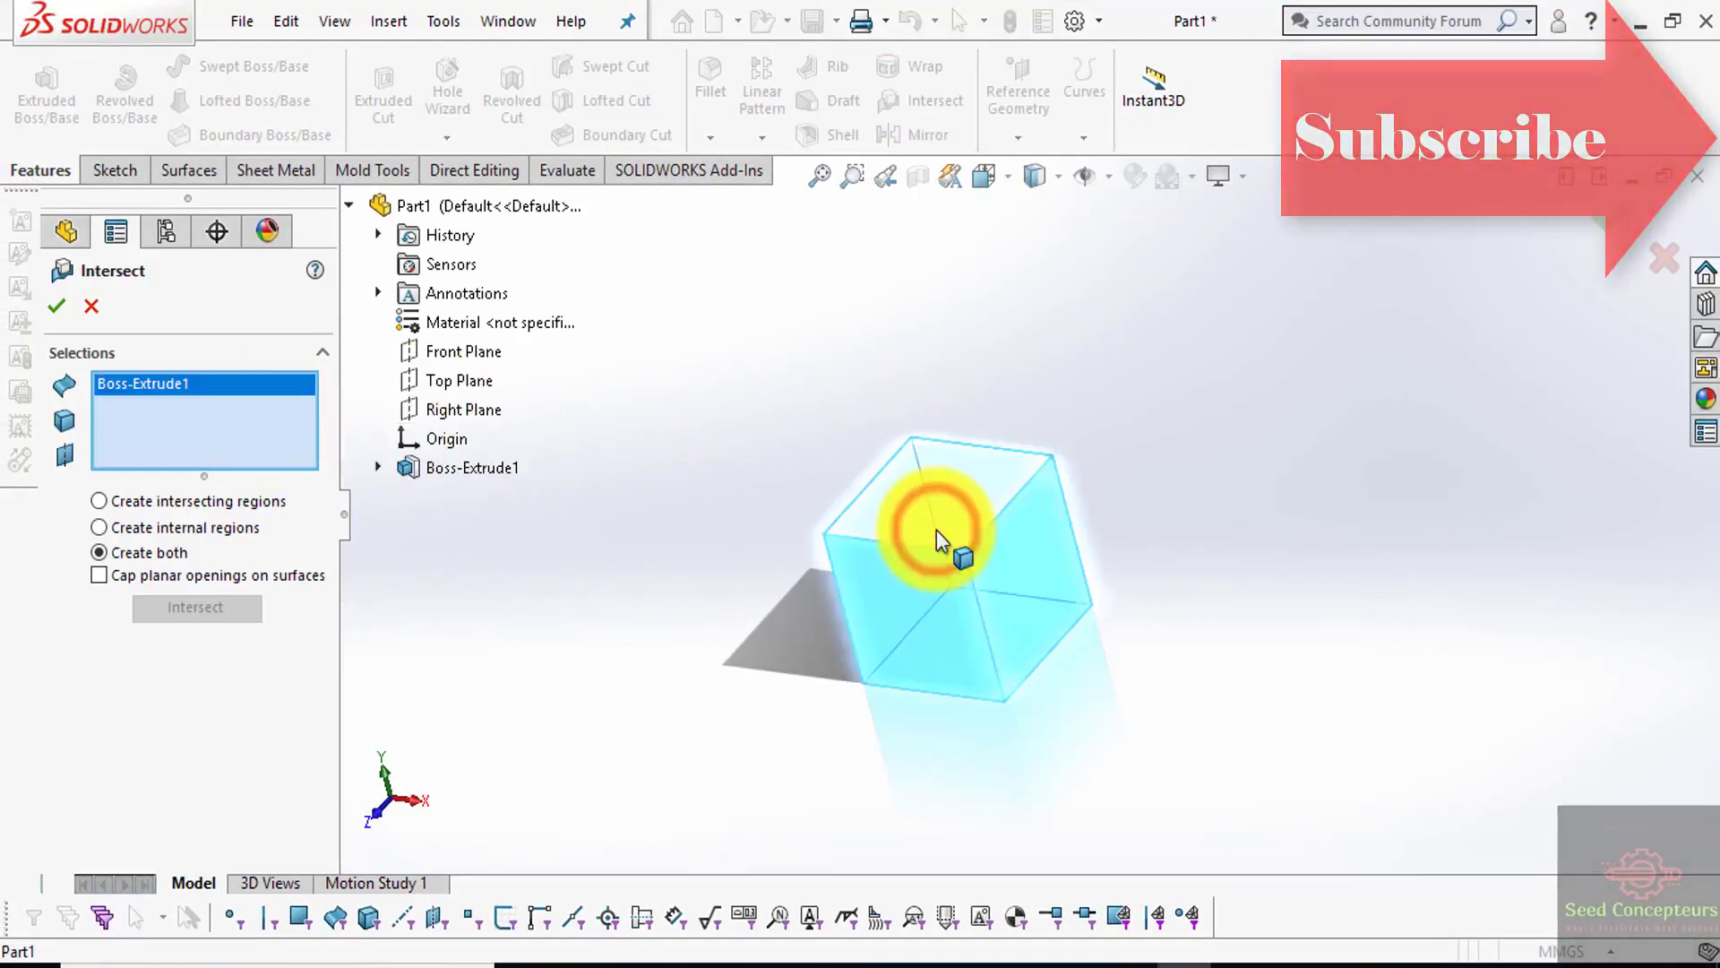
left_click(461, 380)
- Exclude the cube's upper region and confirm Intersect1, leaving the lower half
left_click(161, 616)
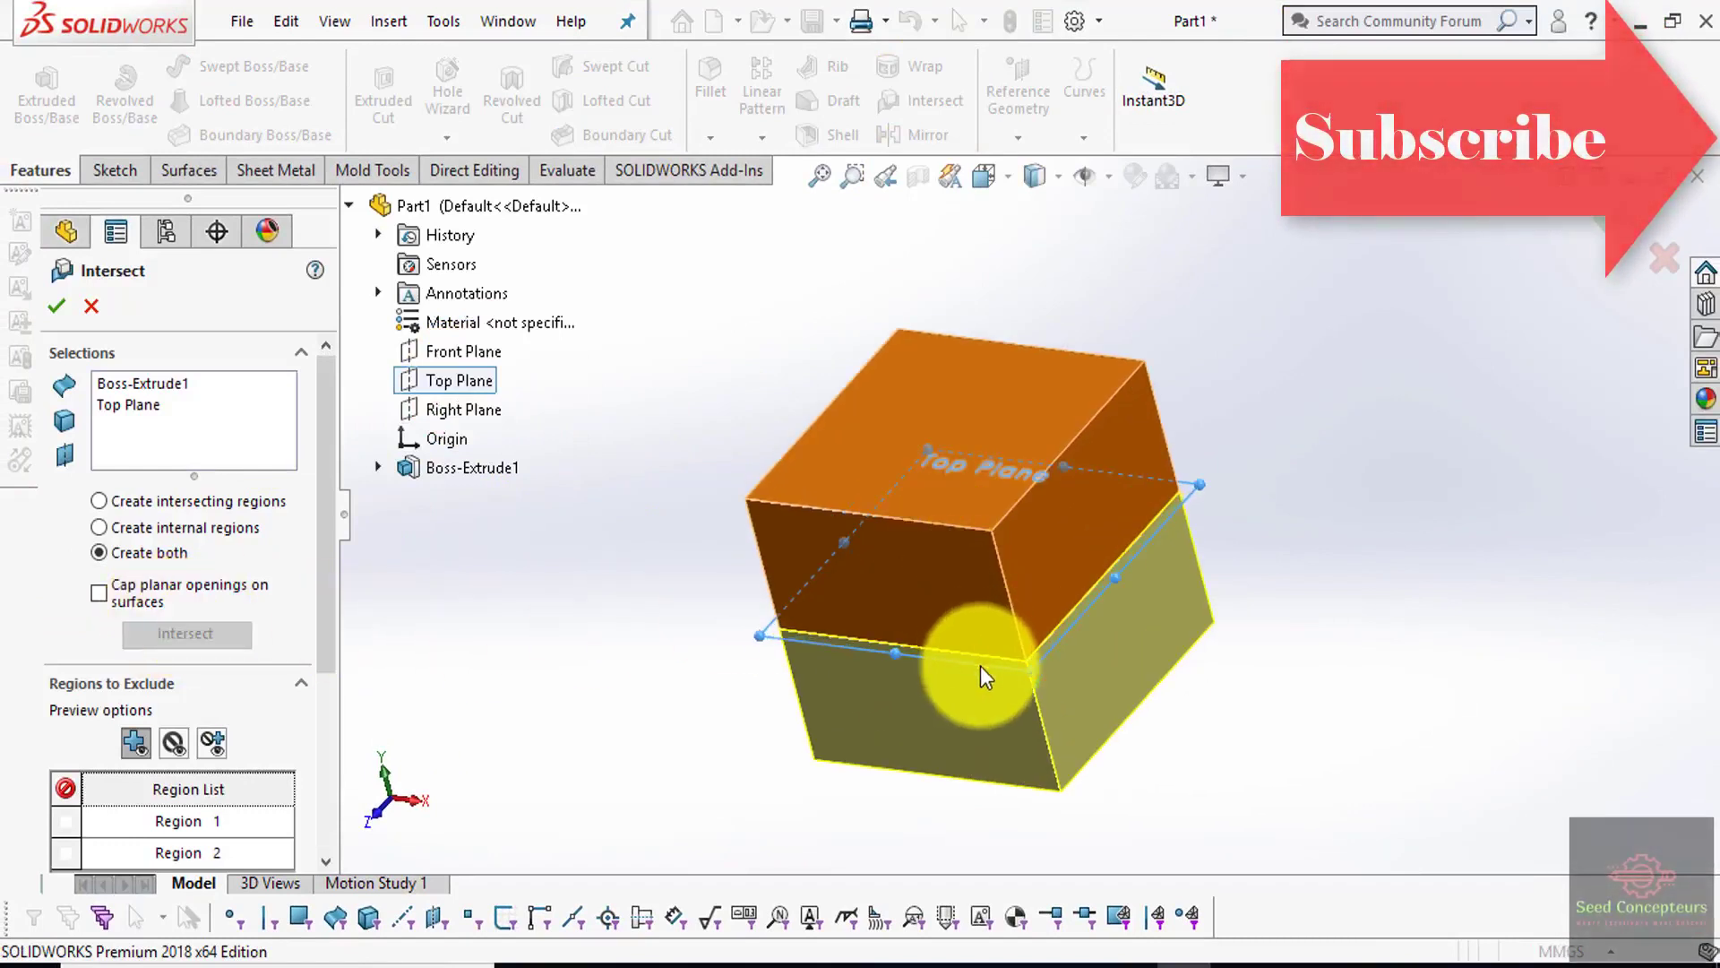
left_click(977, 587)
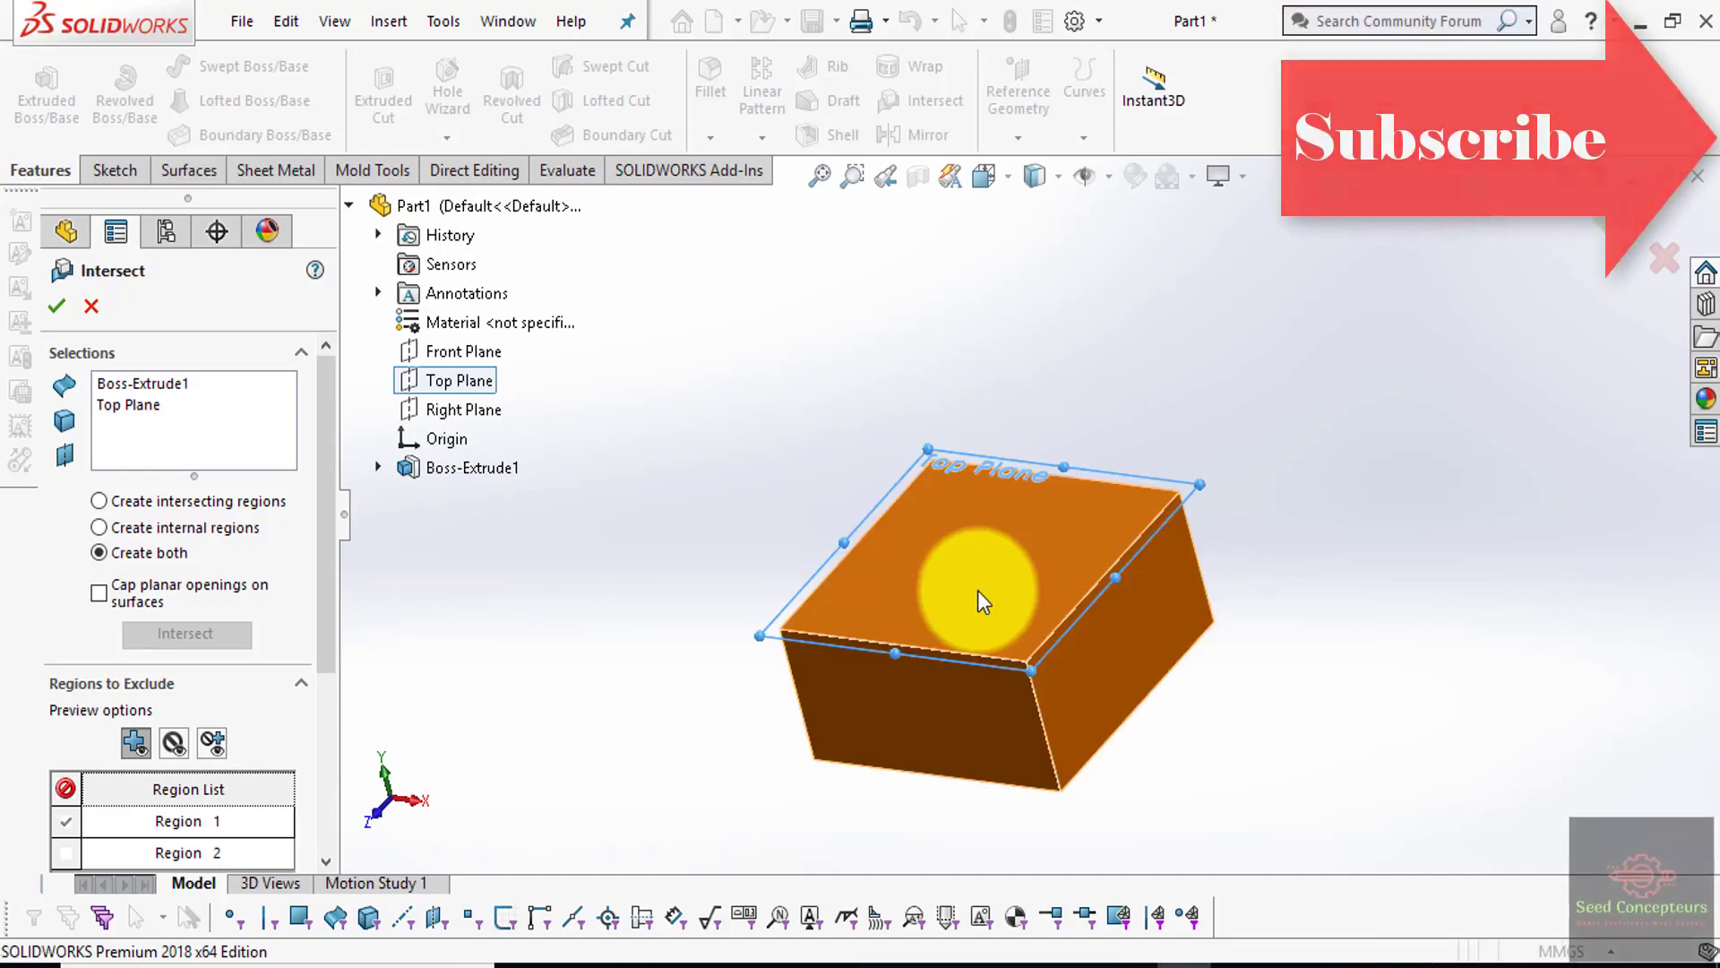
middle_click_drag(977, 600, 988, 518)
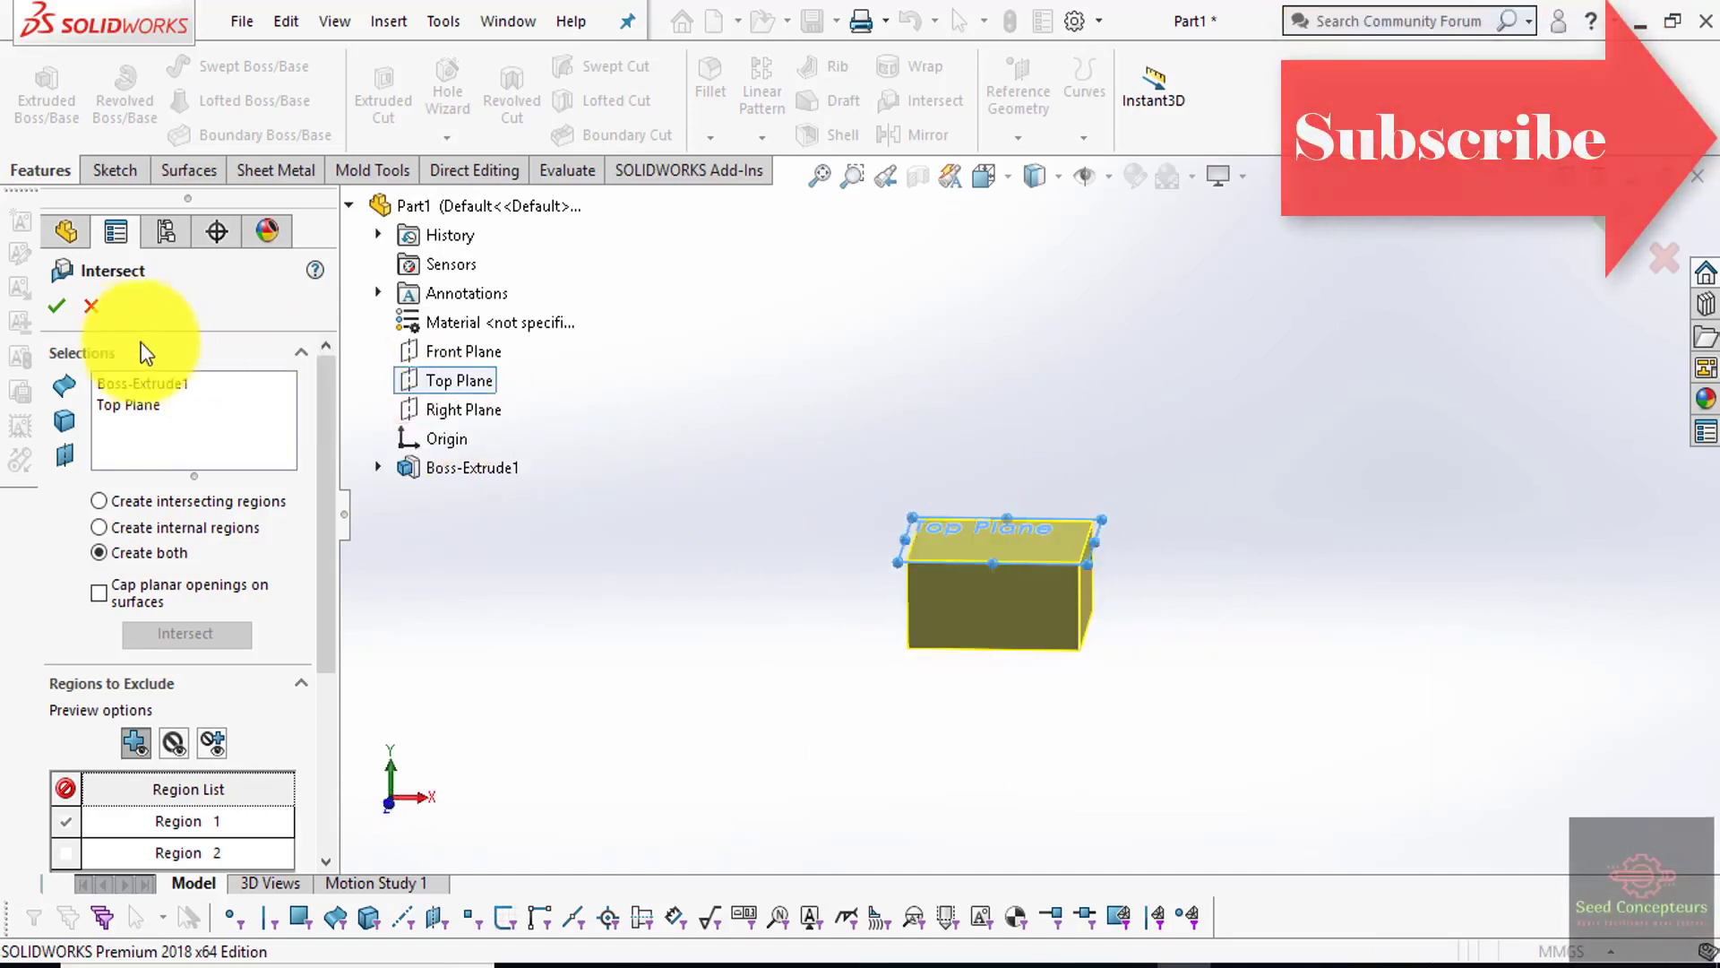
left_click(57, 307)
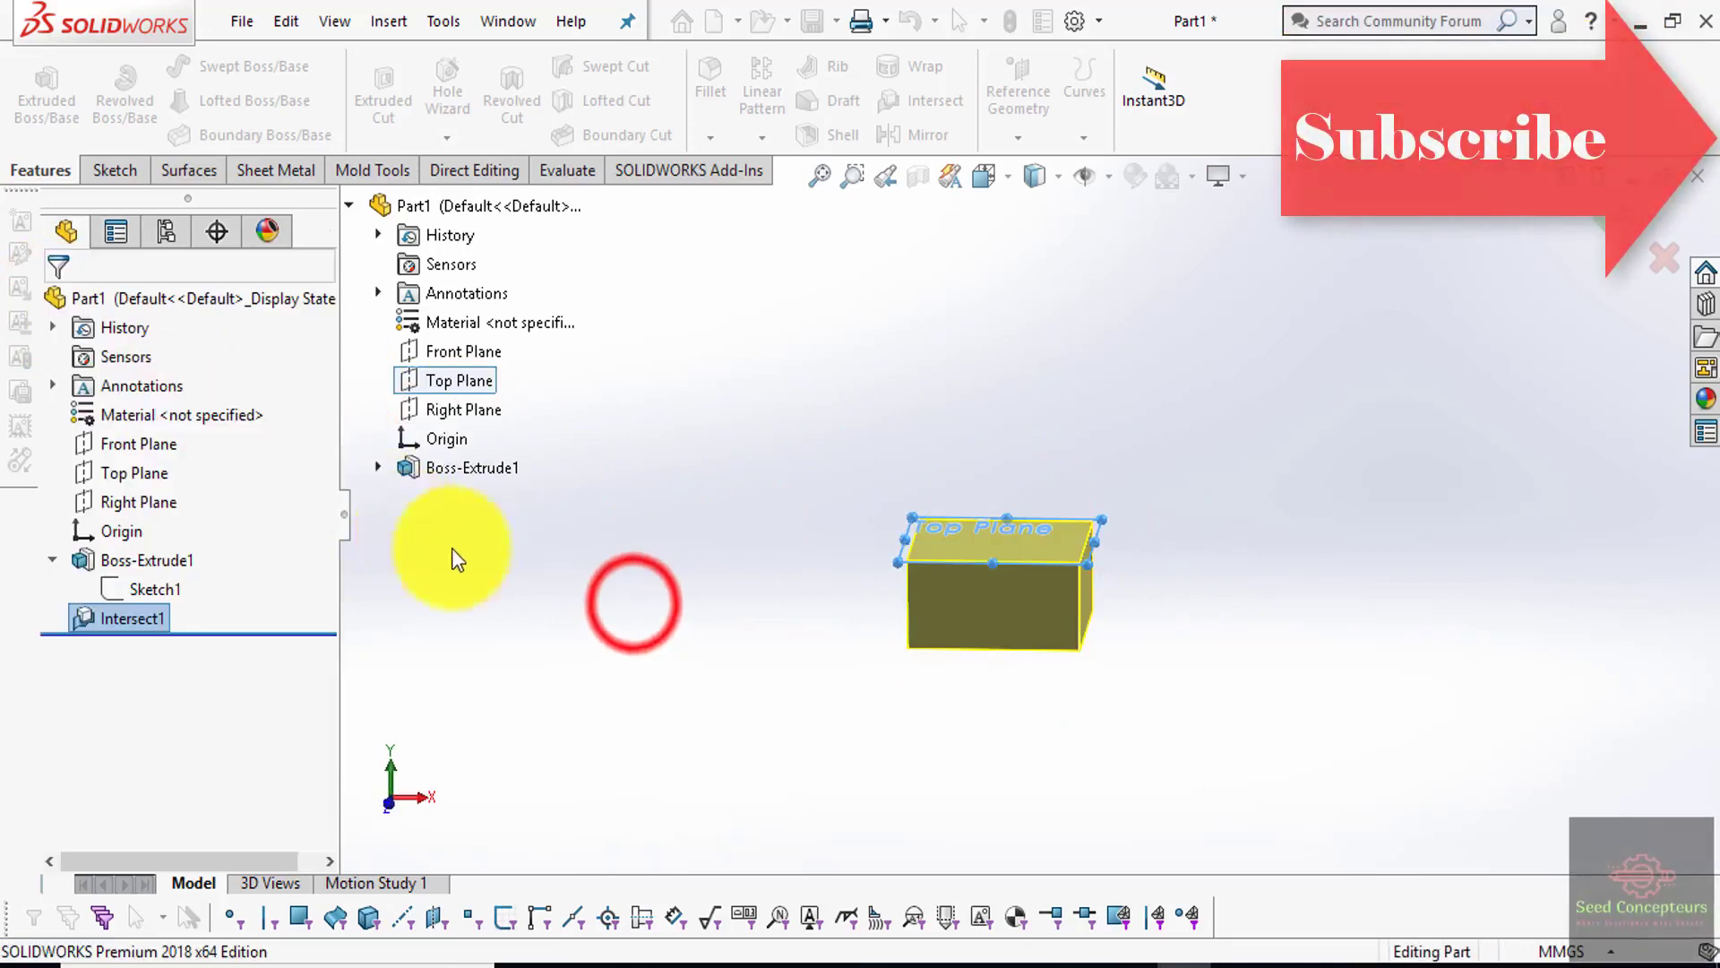
left_click(632, 604)
- Reopen Intersect1 and add Right Plane as a second splitting plane
left_click(129, 618)
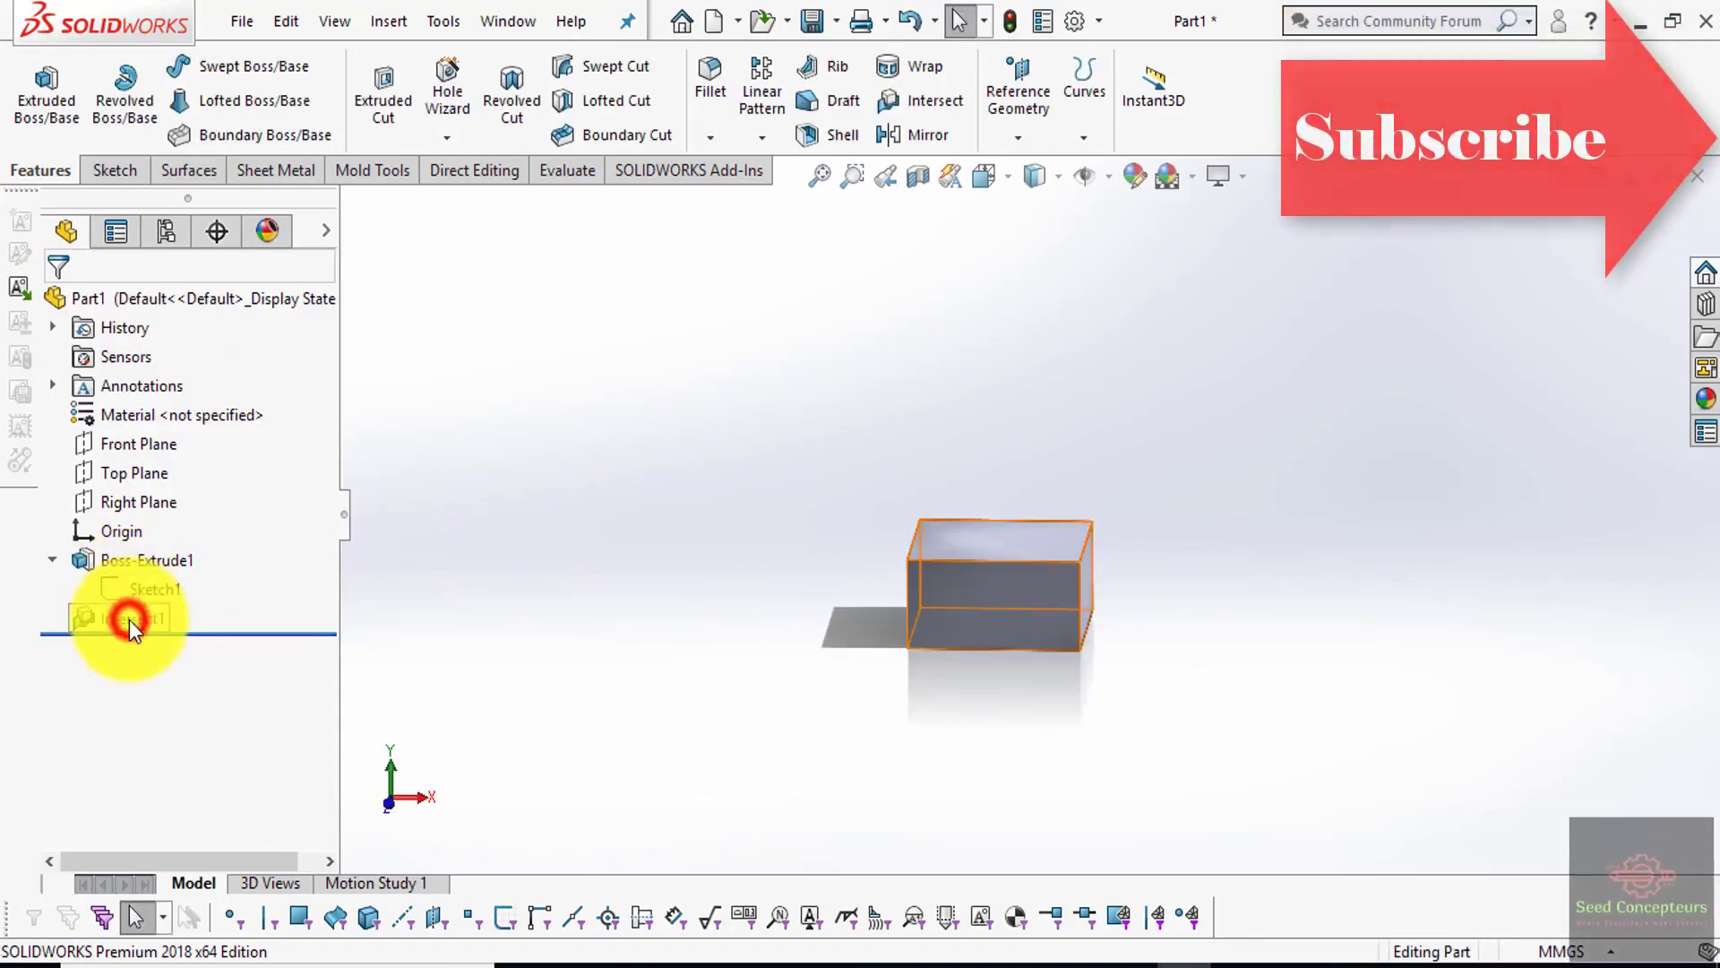
left_click(144, 555)
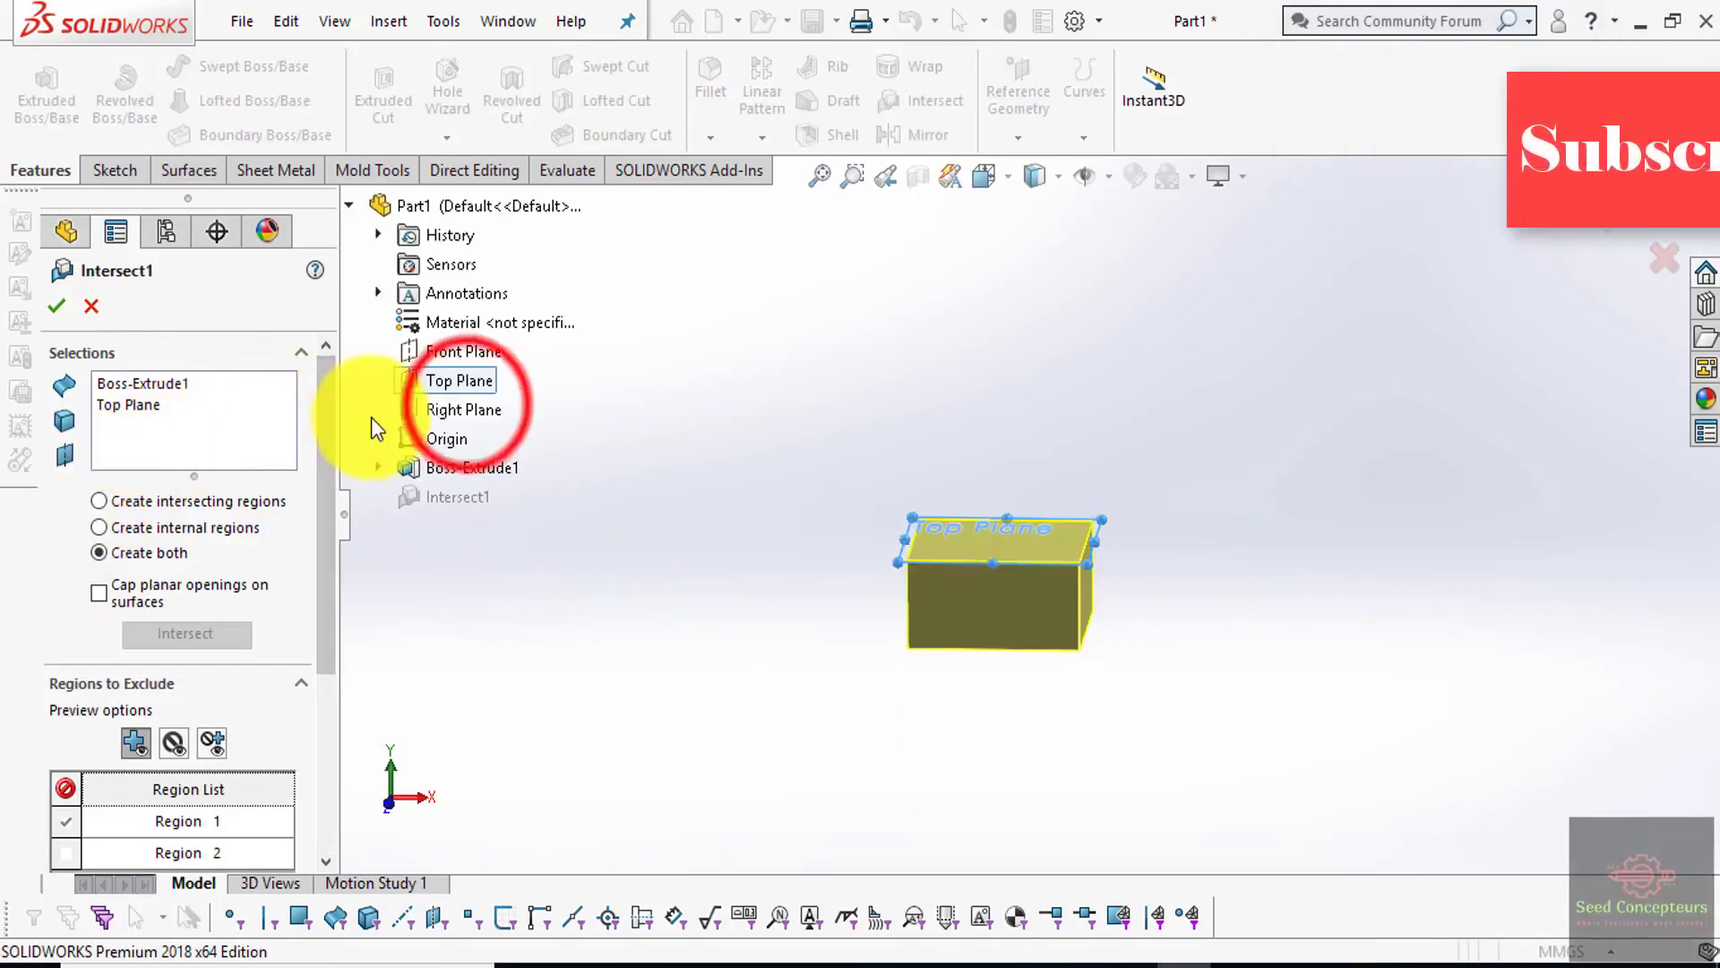
left_click(466, 409)
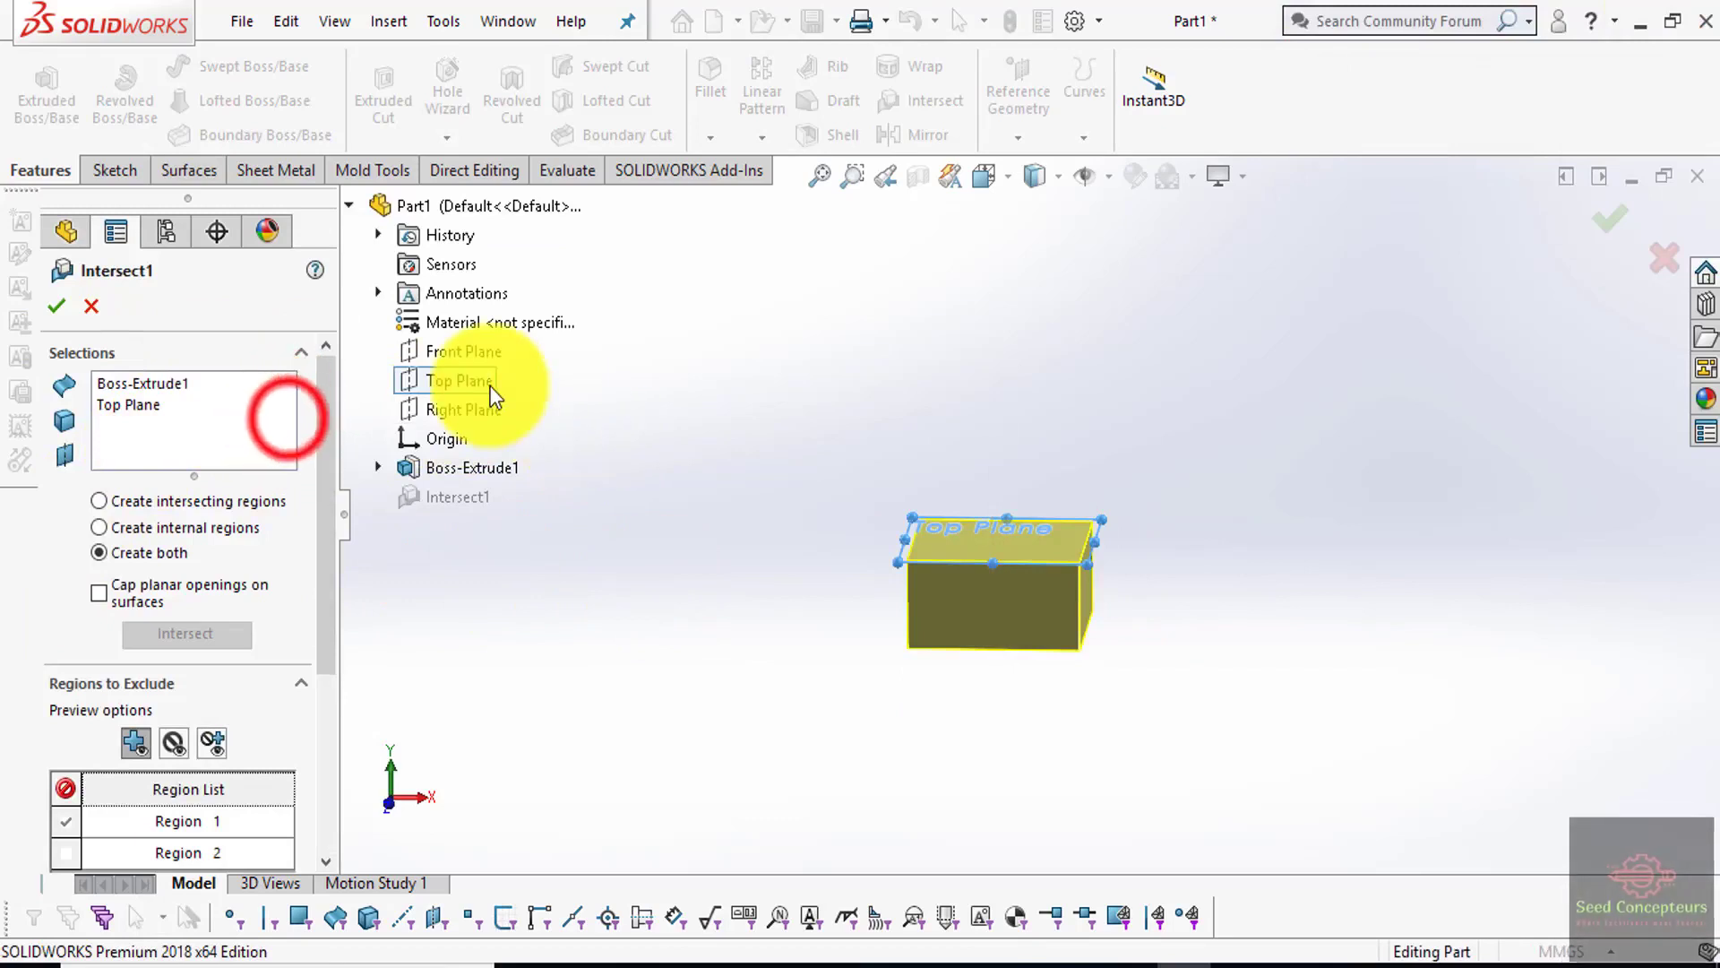
left_click(290, 428)
left_click(505, 414)
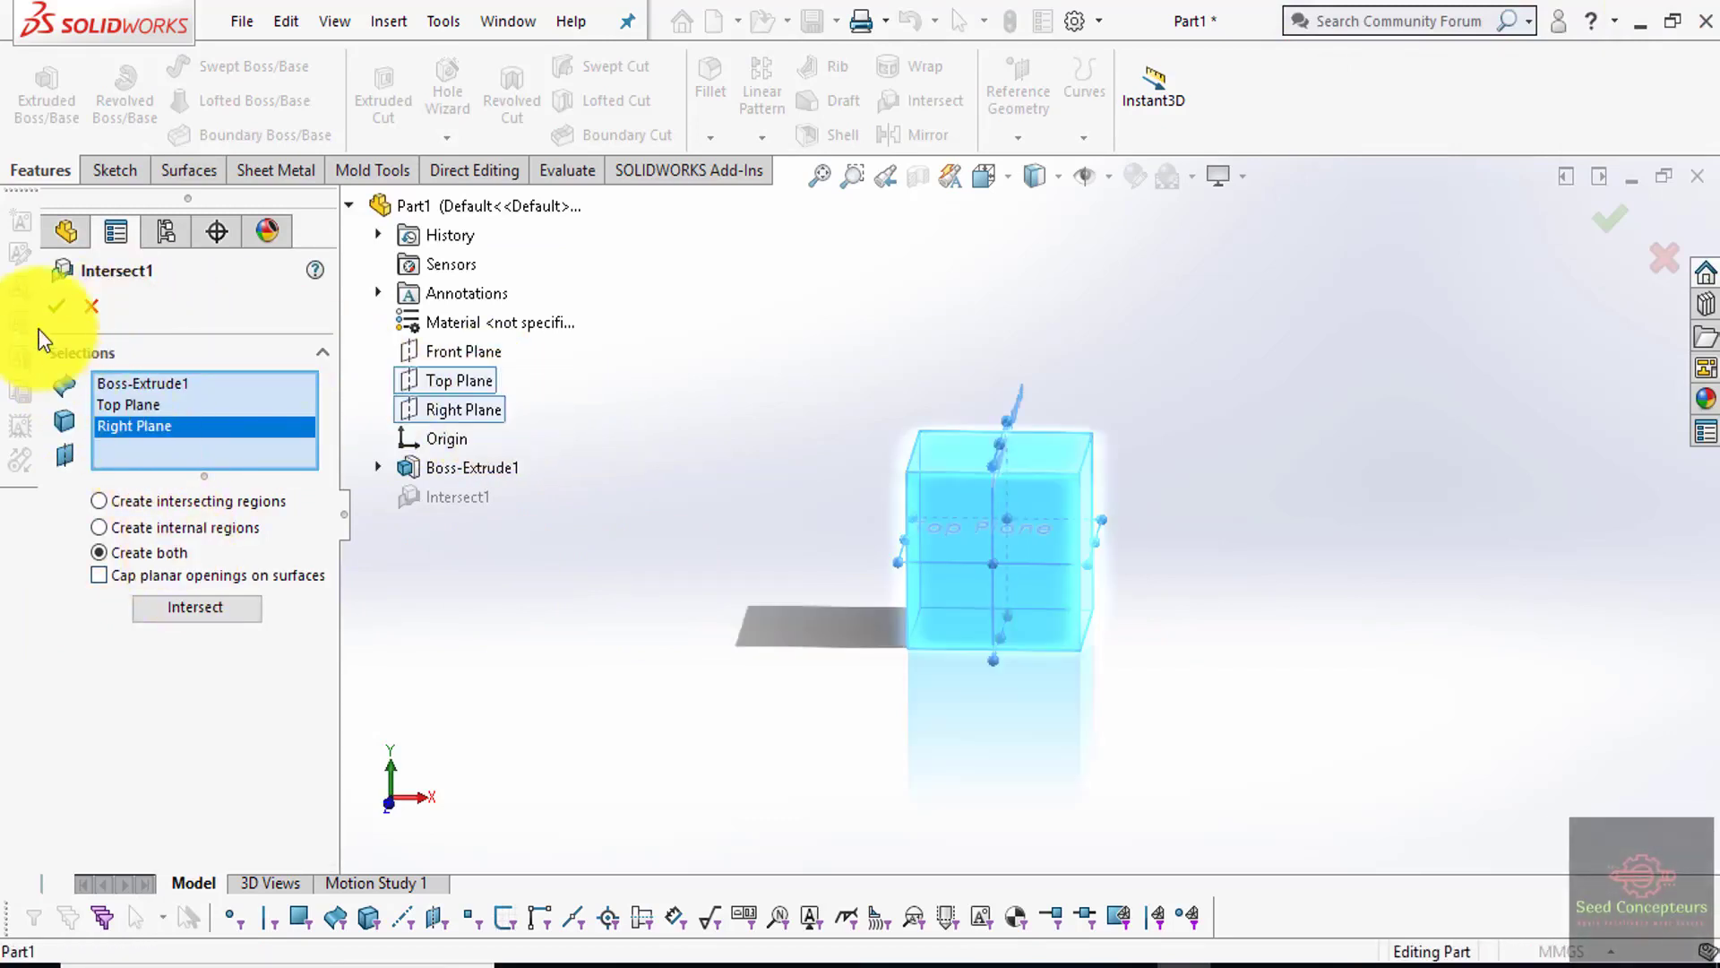
- Recompute the regions and exclude one quarter region to leave a stepped body
left_click(192, 610)
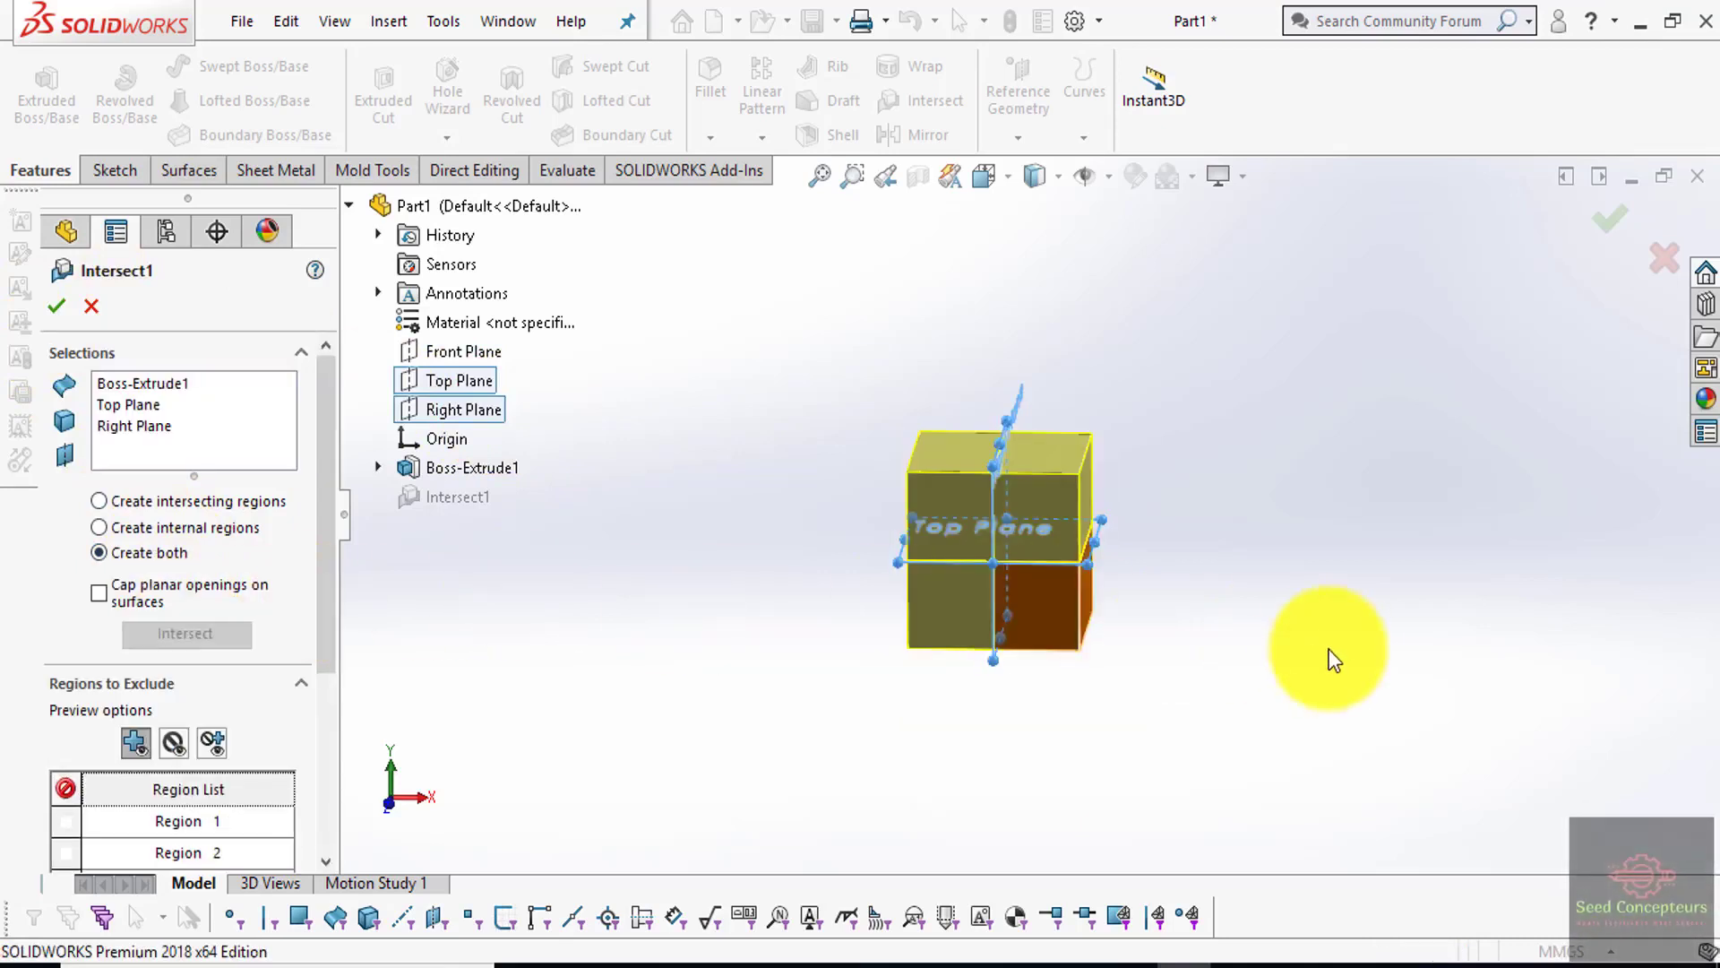
middle_click_drag(1339, 646, 1201, 660)
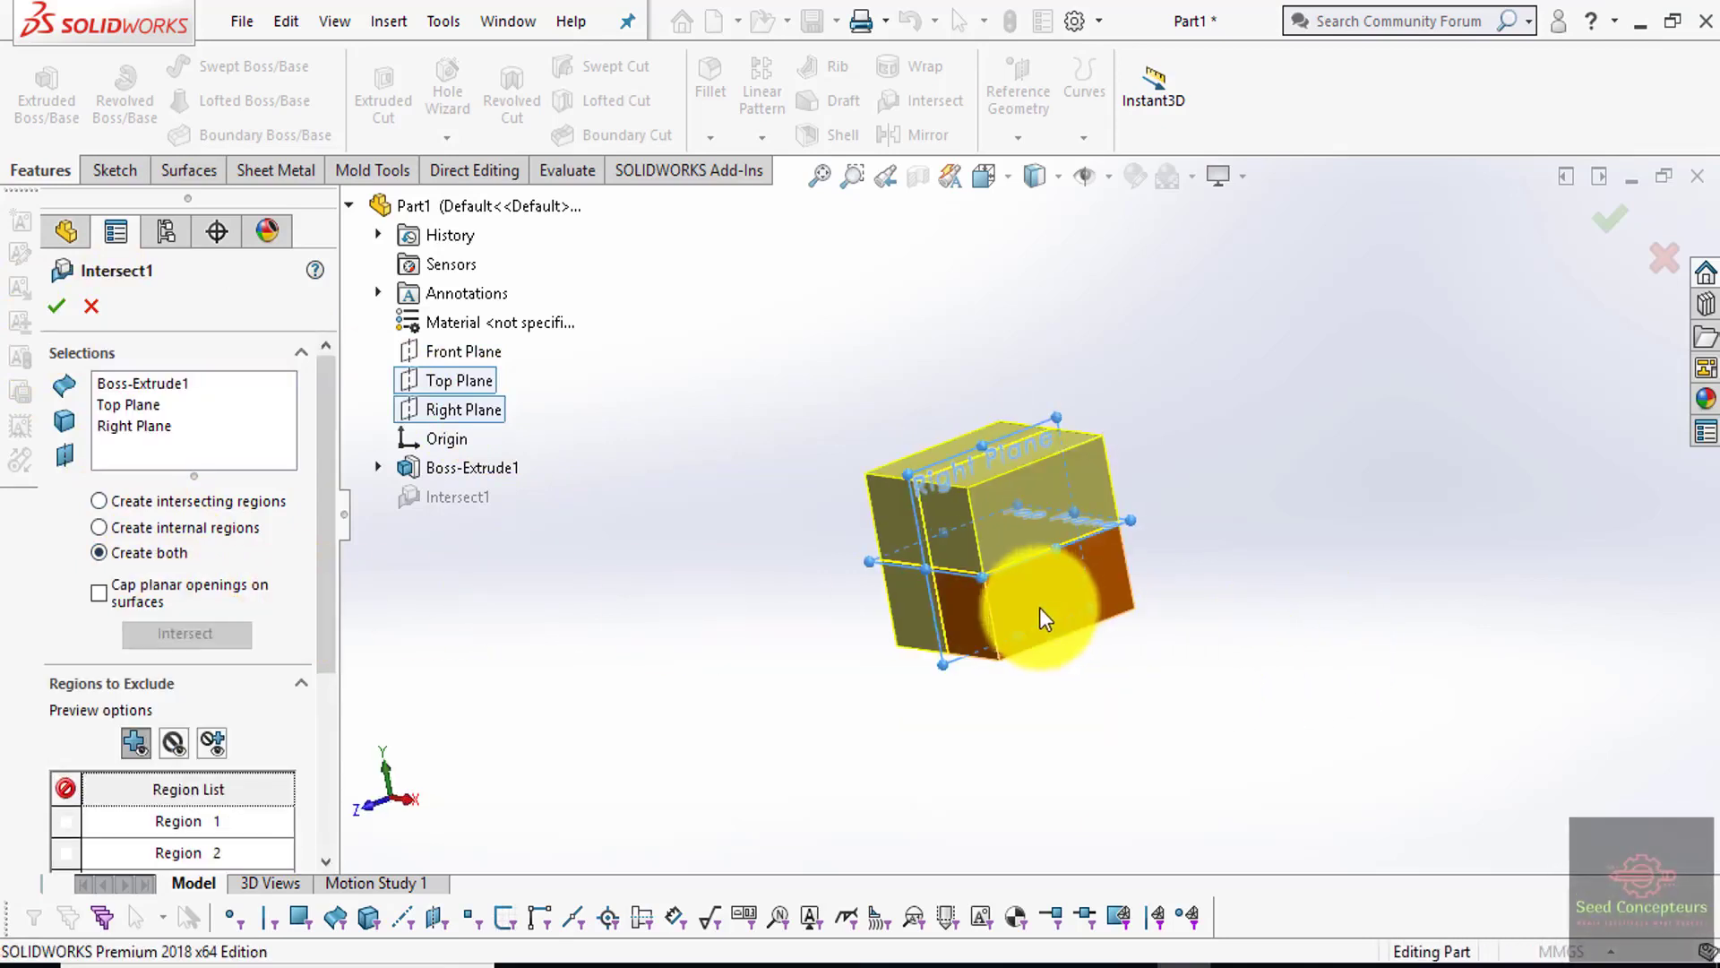
left_click(918, 579)
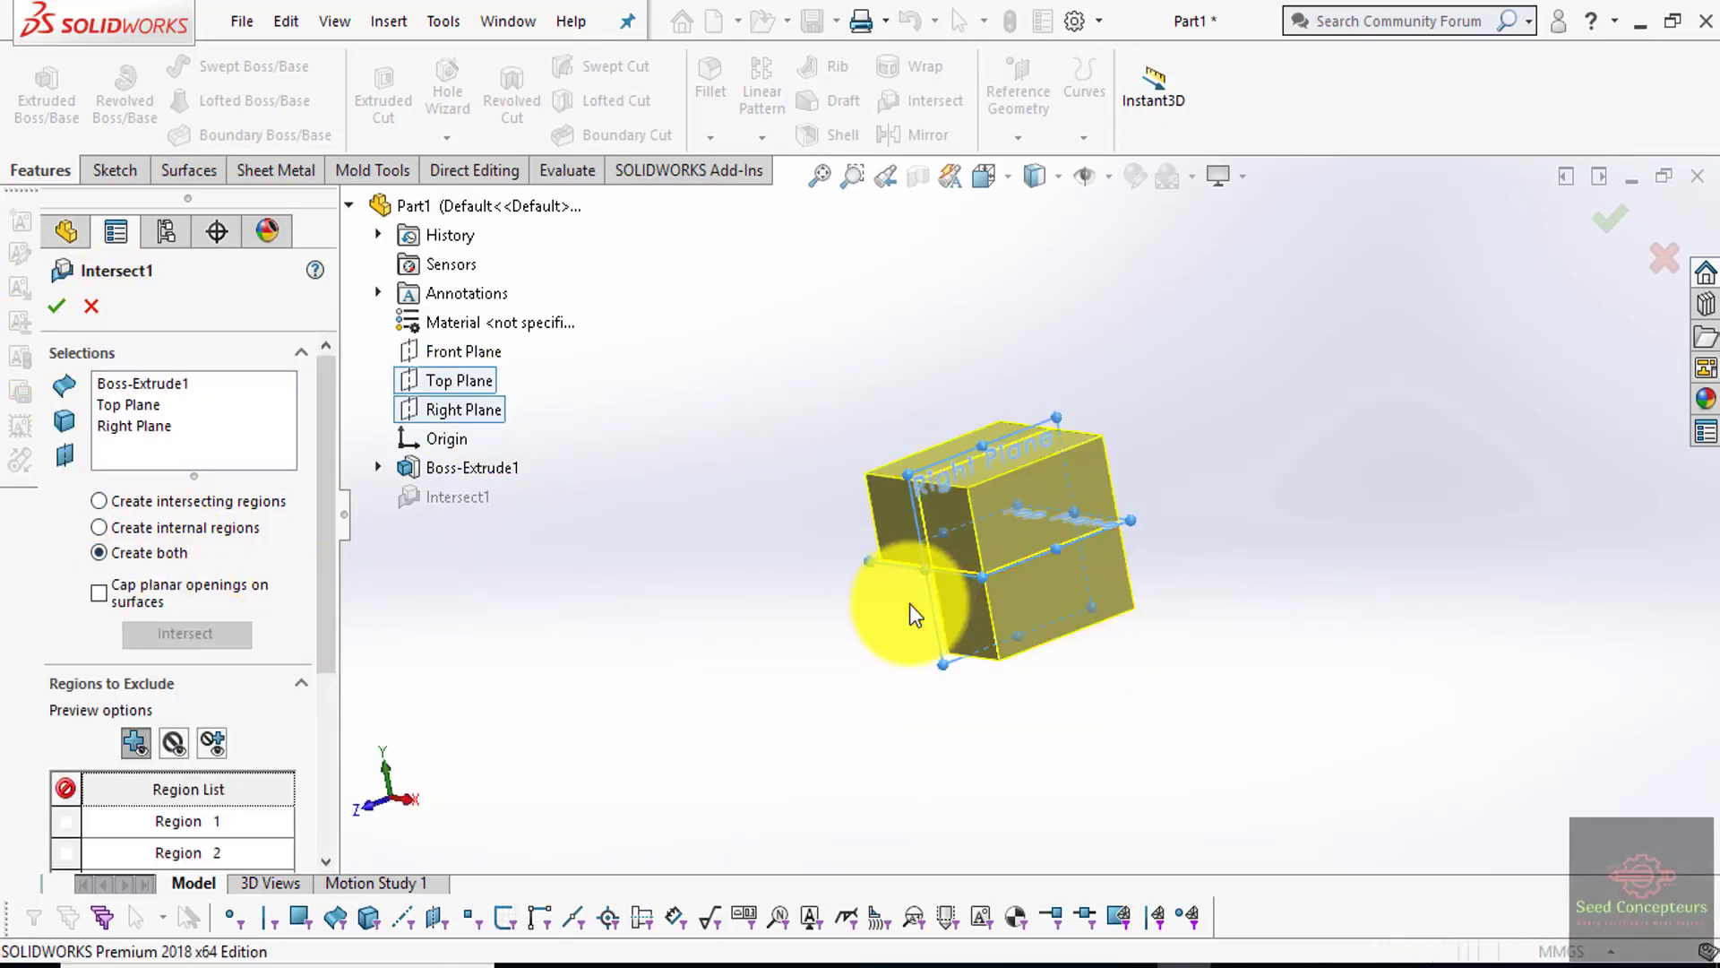
mouse_move(864, 633)
middle_mouse_down()
mouse_move(1054, 564)
mouse_move(1083, 479)
middle_mouse_up()
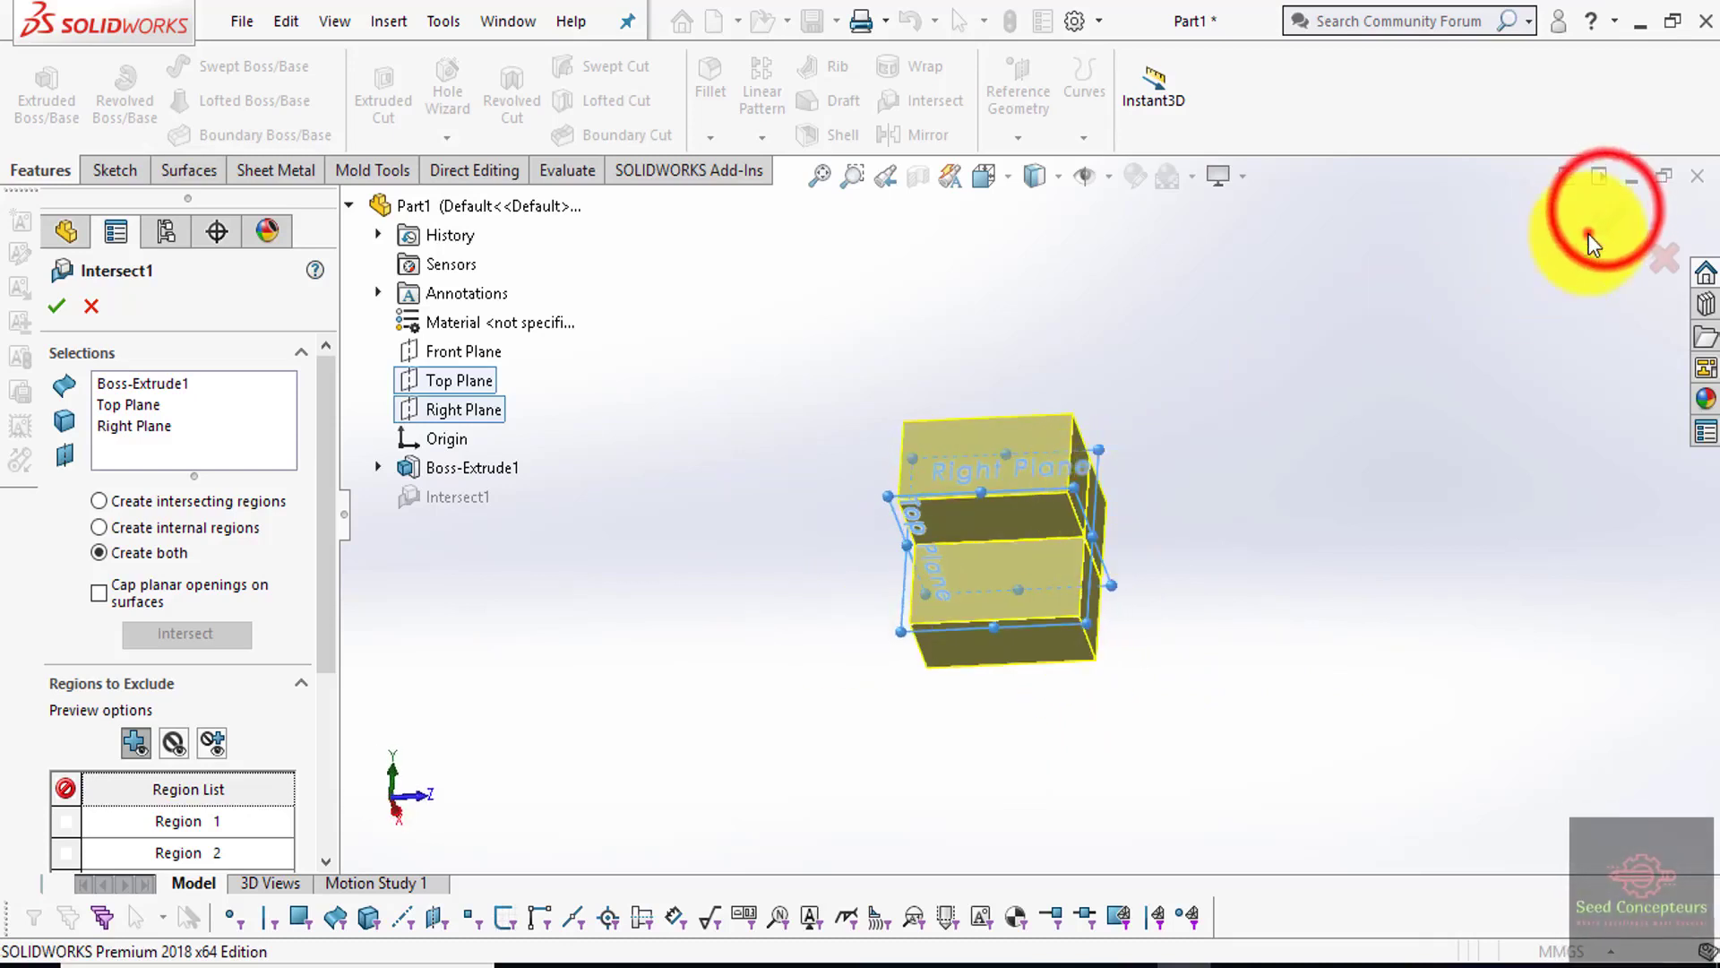
- Confirm the edited Intersect1 and start a sketch on the part's top face
key("Return")
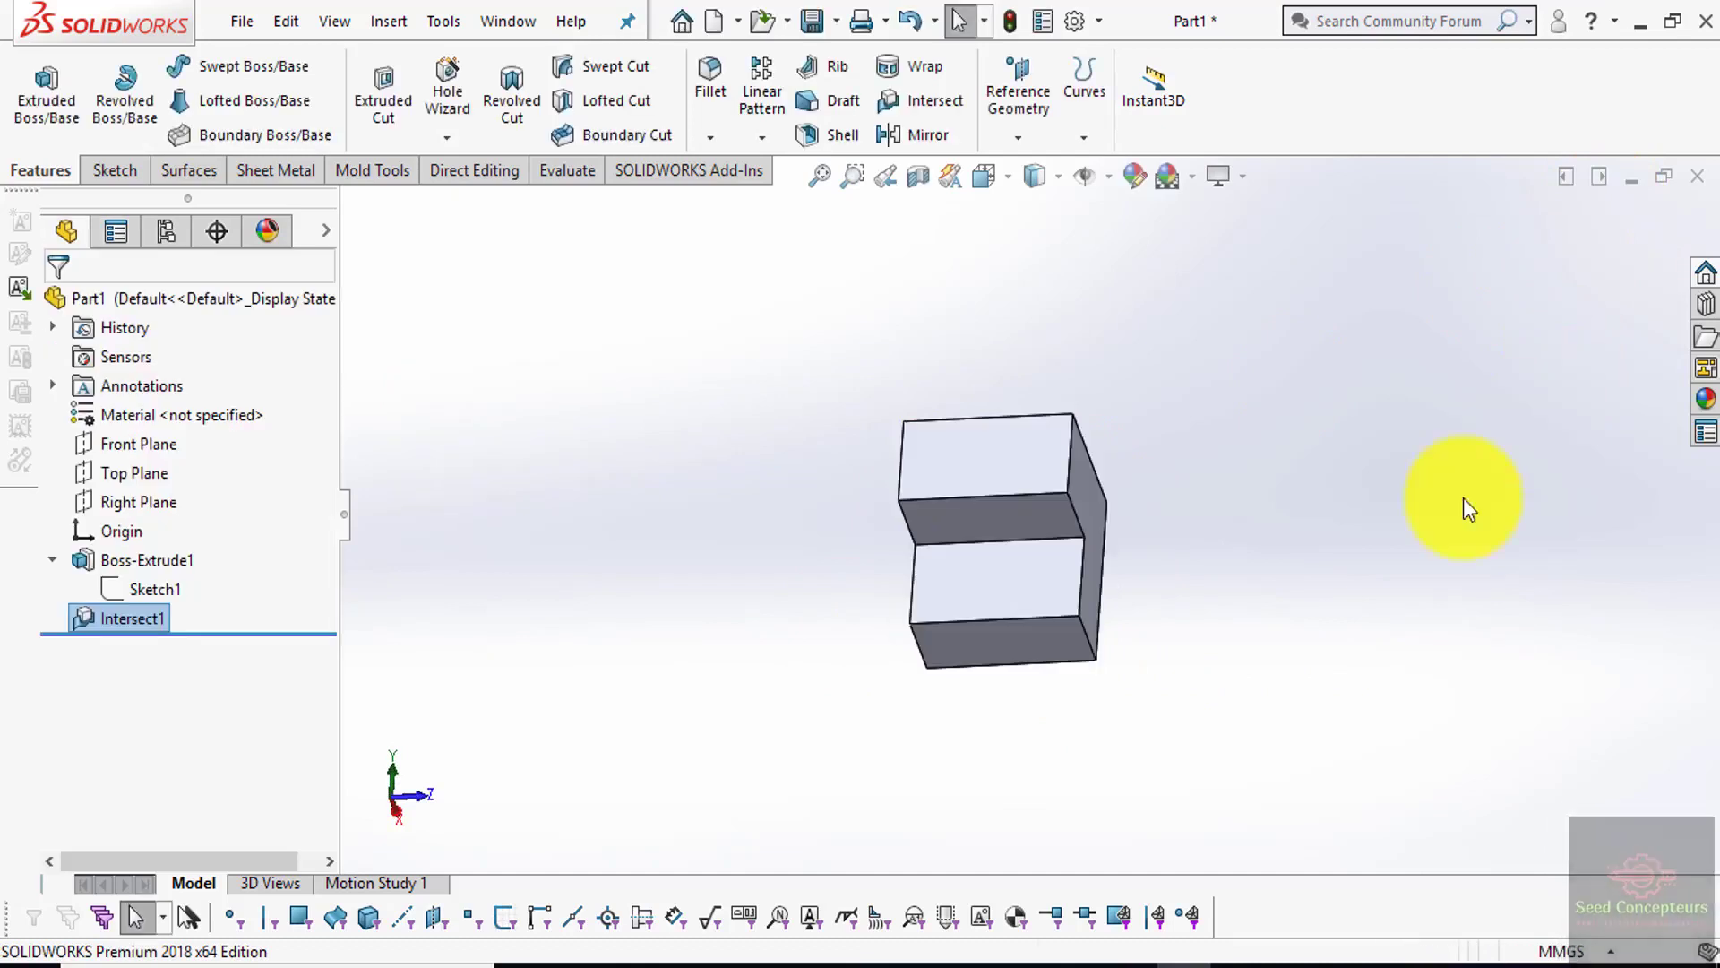
mouse_move(1265, 561)
middle_mouse_down()
mouse_move(1102, 426)
mouse_move(1202, 428)
middle_mouse_up()
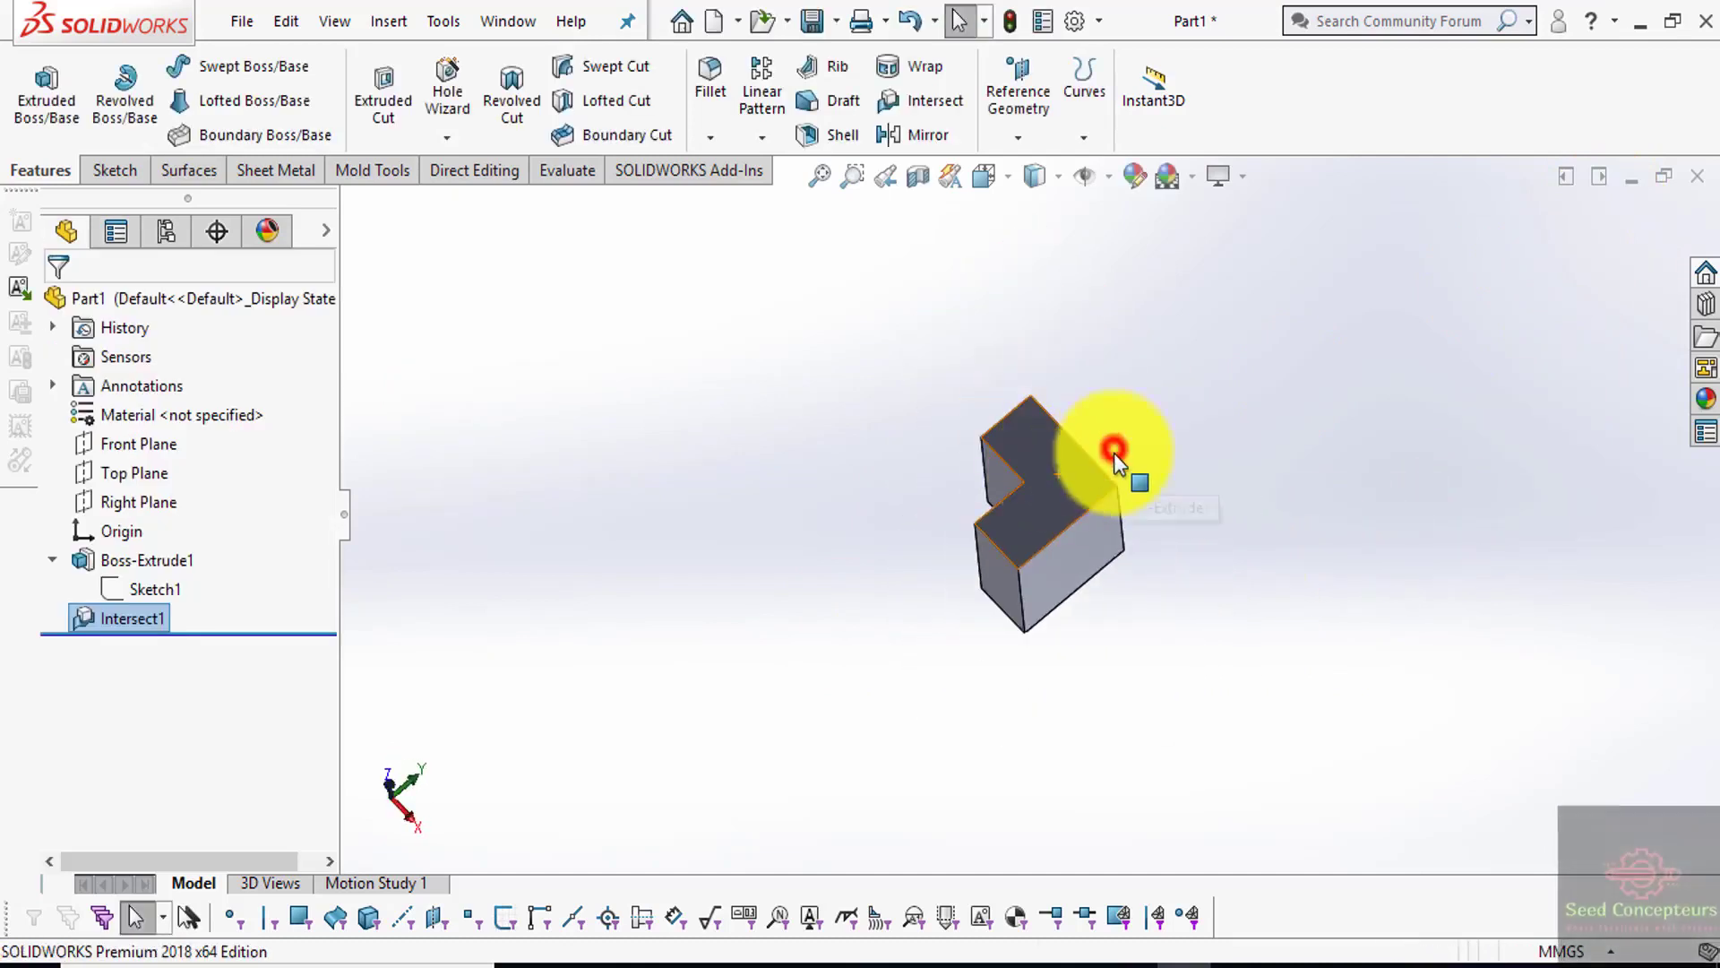
left_click(1070, 529)
left_click(1179, 458)
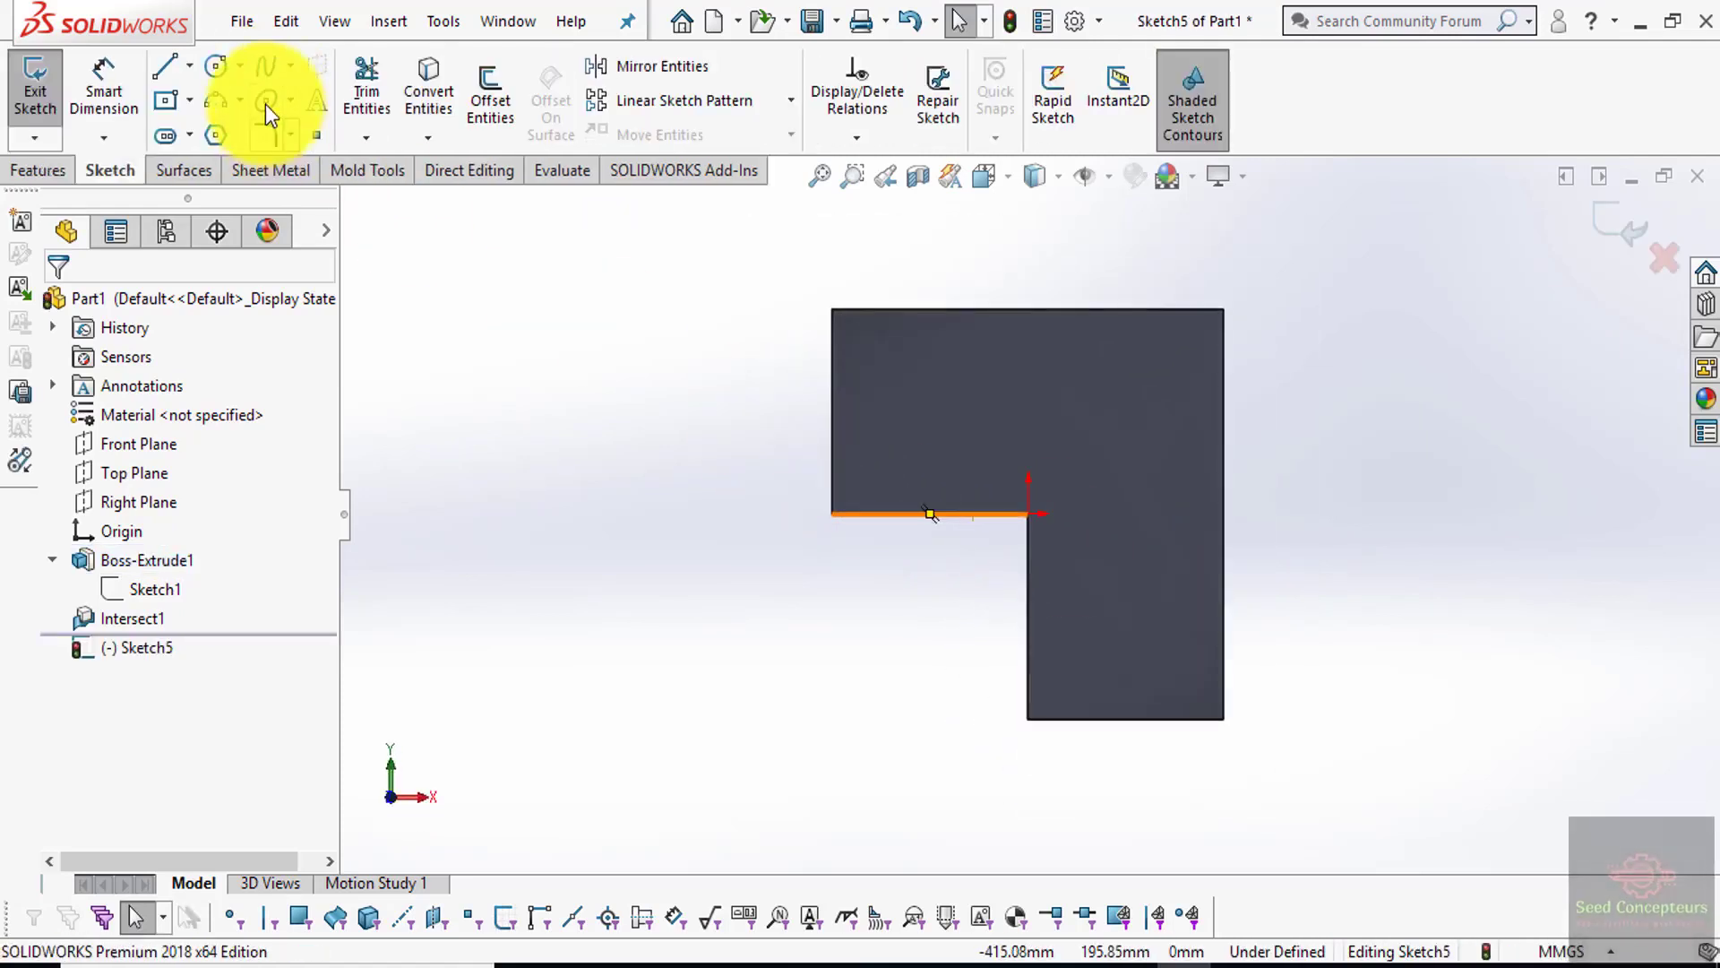
- Sketch a three-point arc starting at the part's left edge, then exit the sketch
left_click(215, 100)
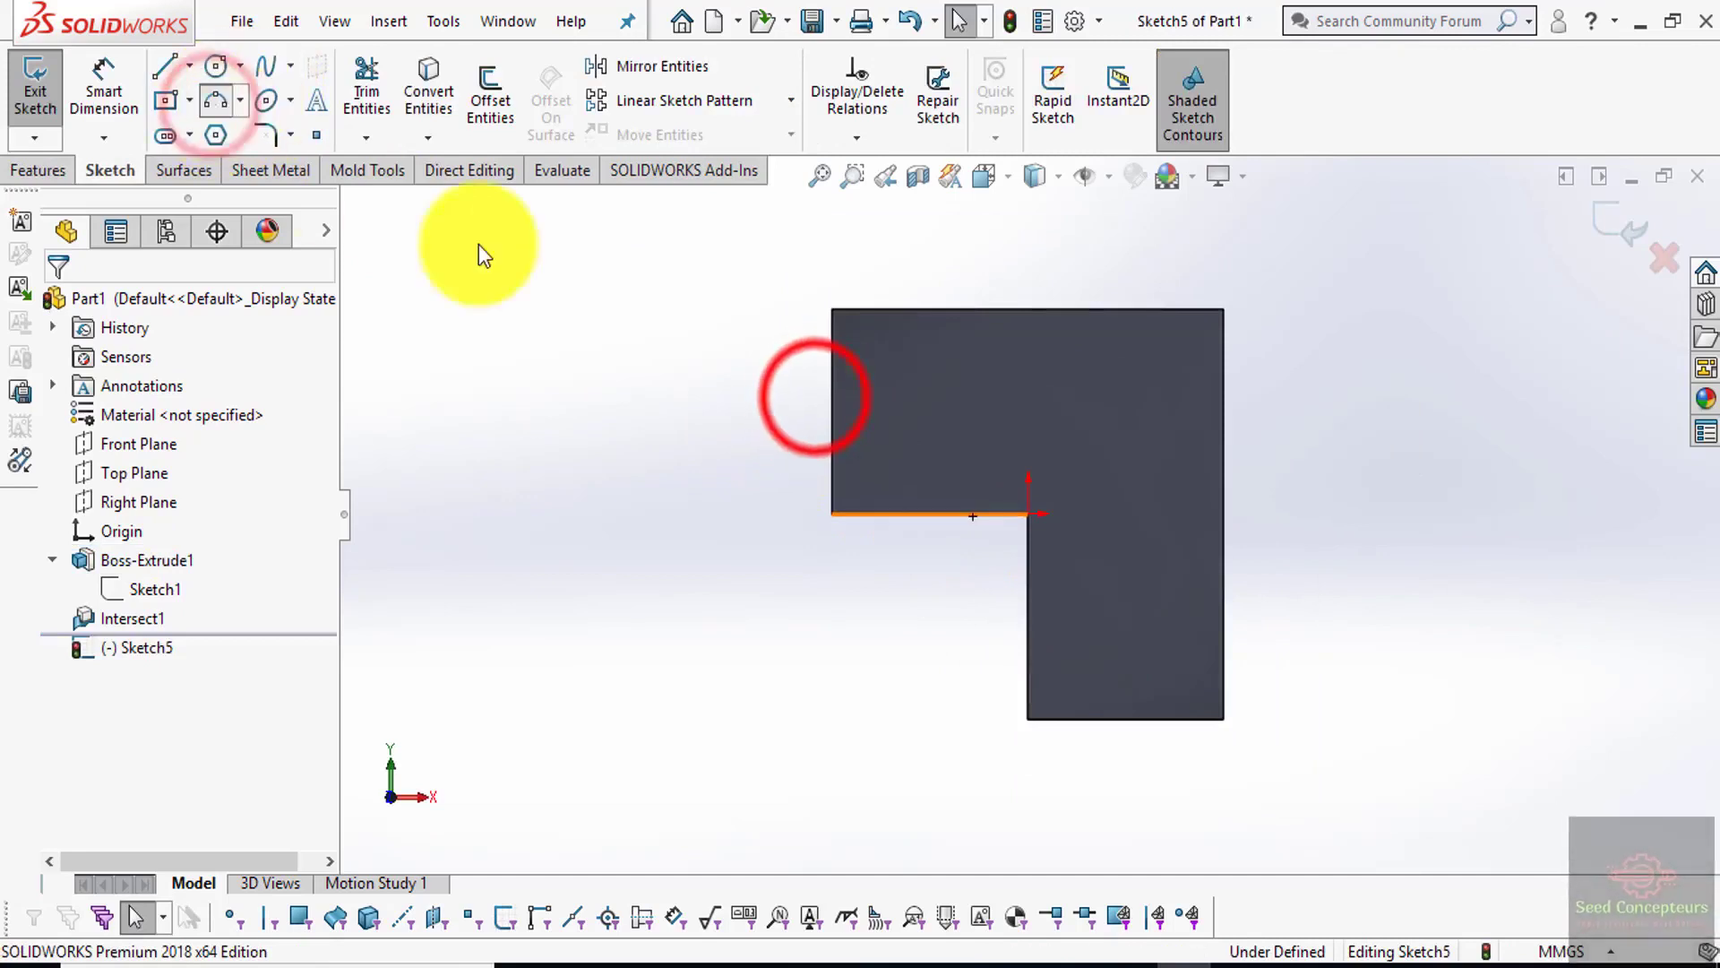
left_click(813, 396)
left_click(1184, 760)
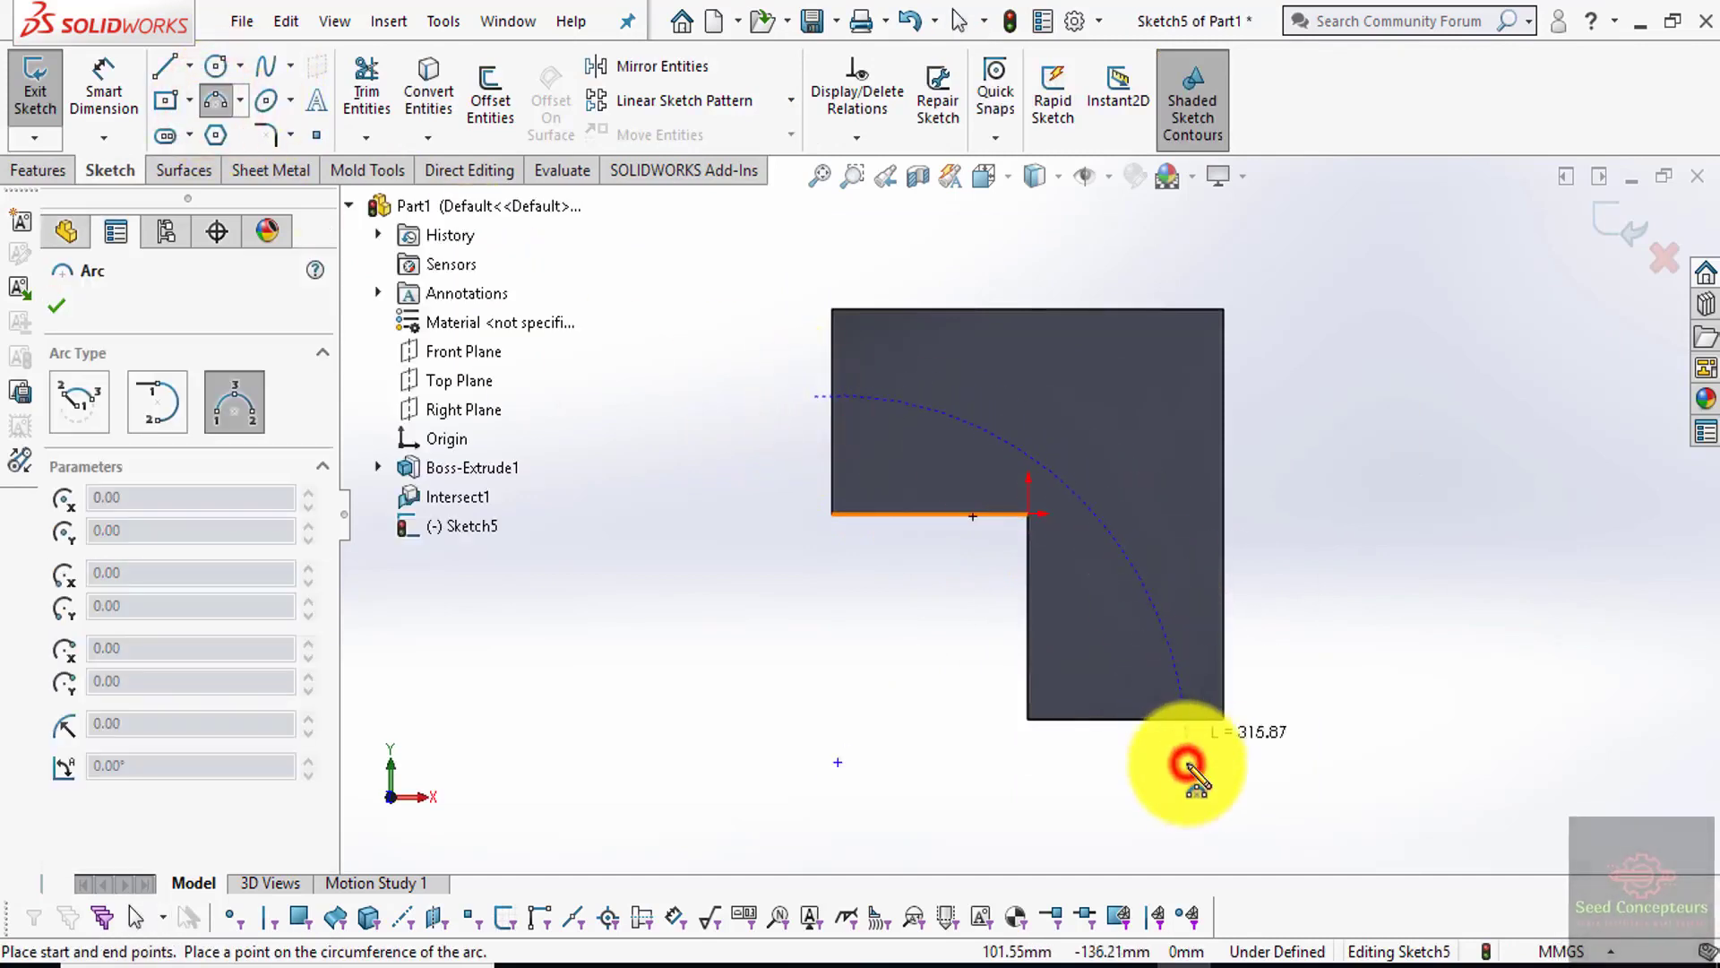
left_click(1152, 595)
left_click(1612, 224)
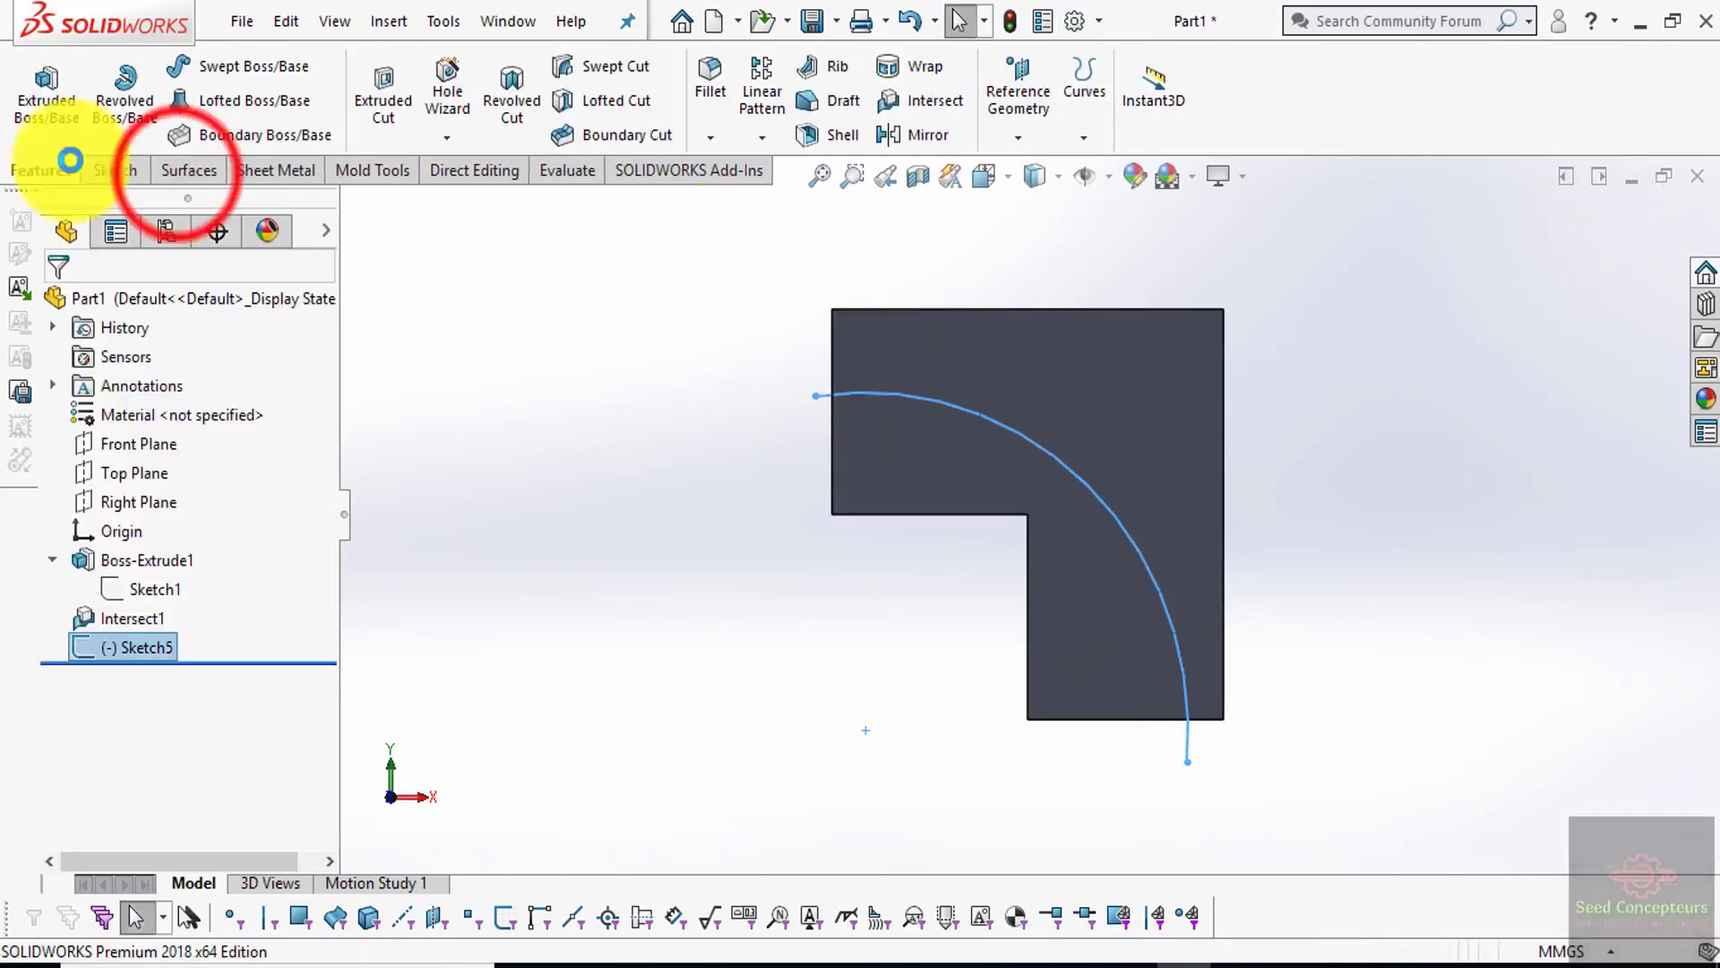
- Extrude the arc into a 374 mm surface, Surface-Extrude2
left_click(176, 174)
left_click(51, 78)
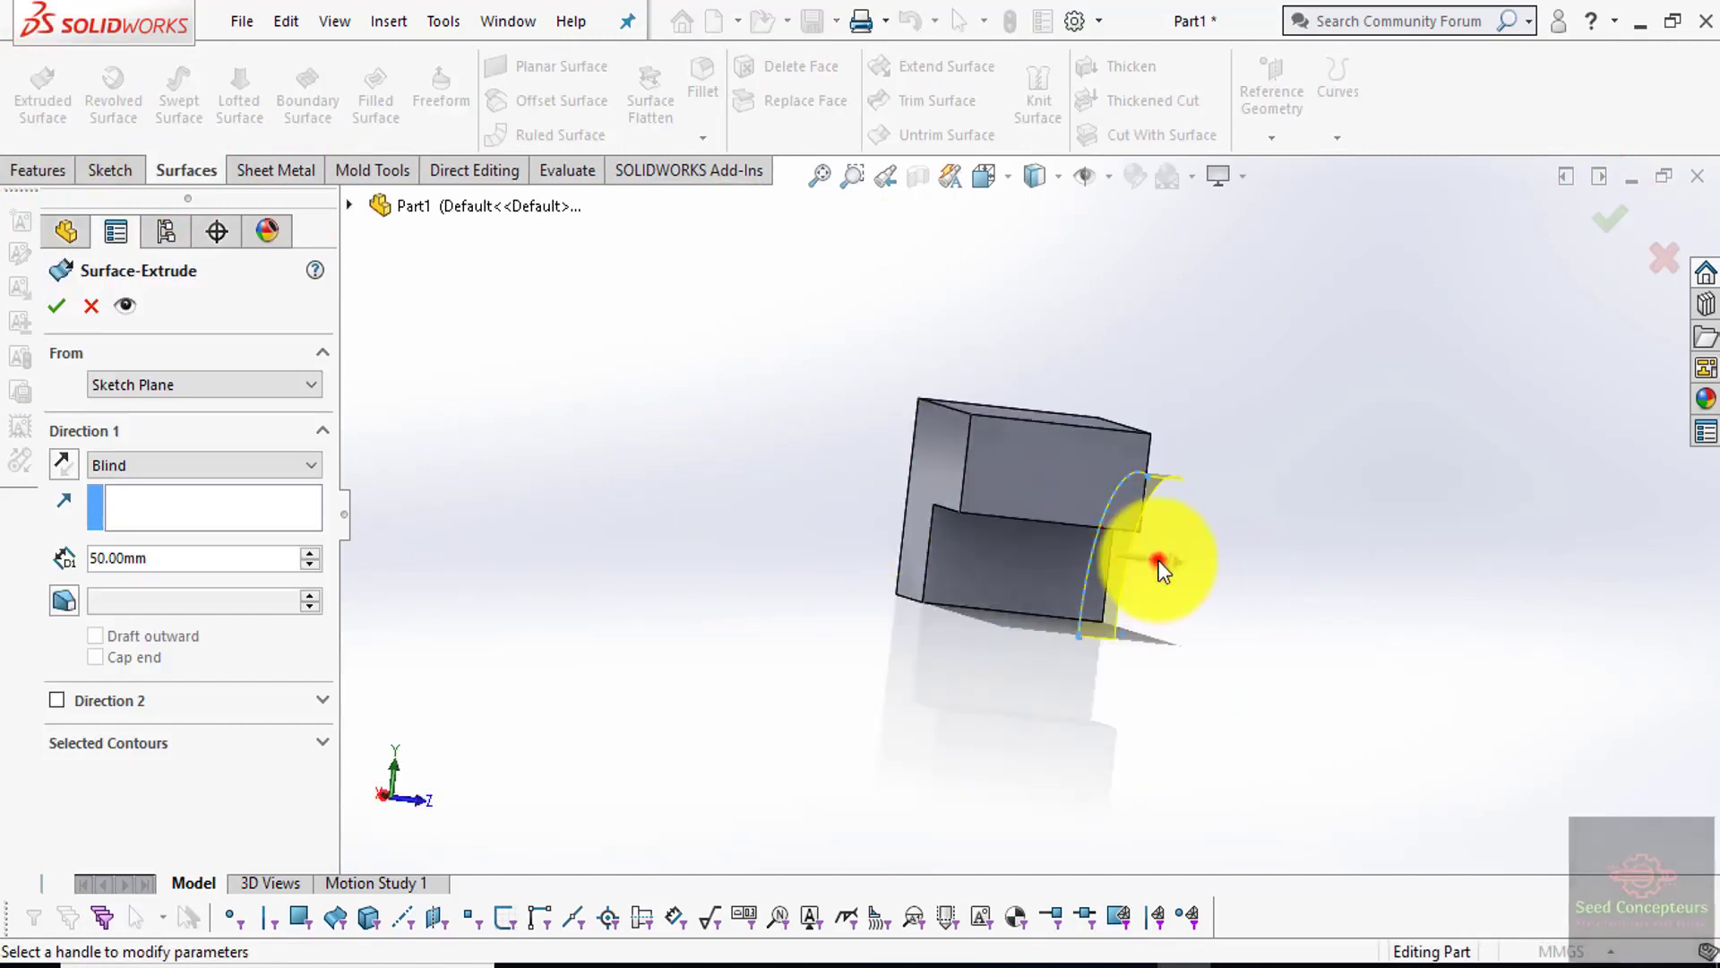
left_click(1155, 561)
left_click(1155, 561)
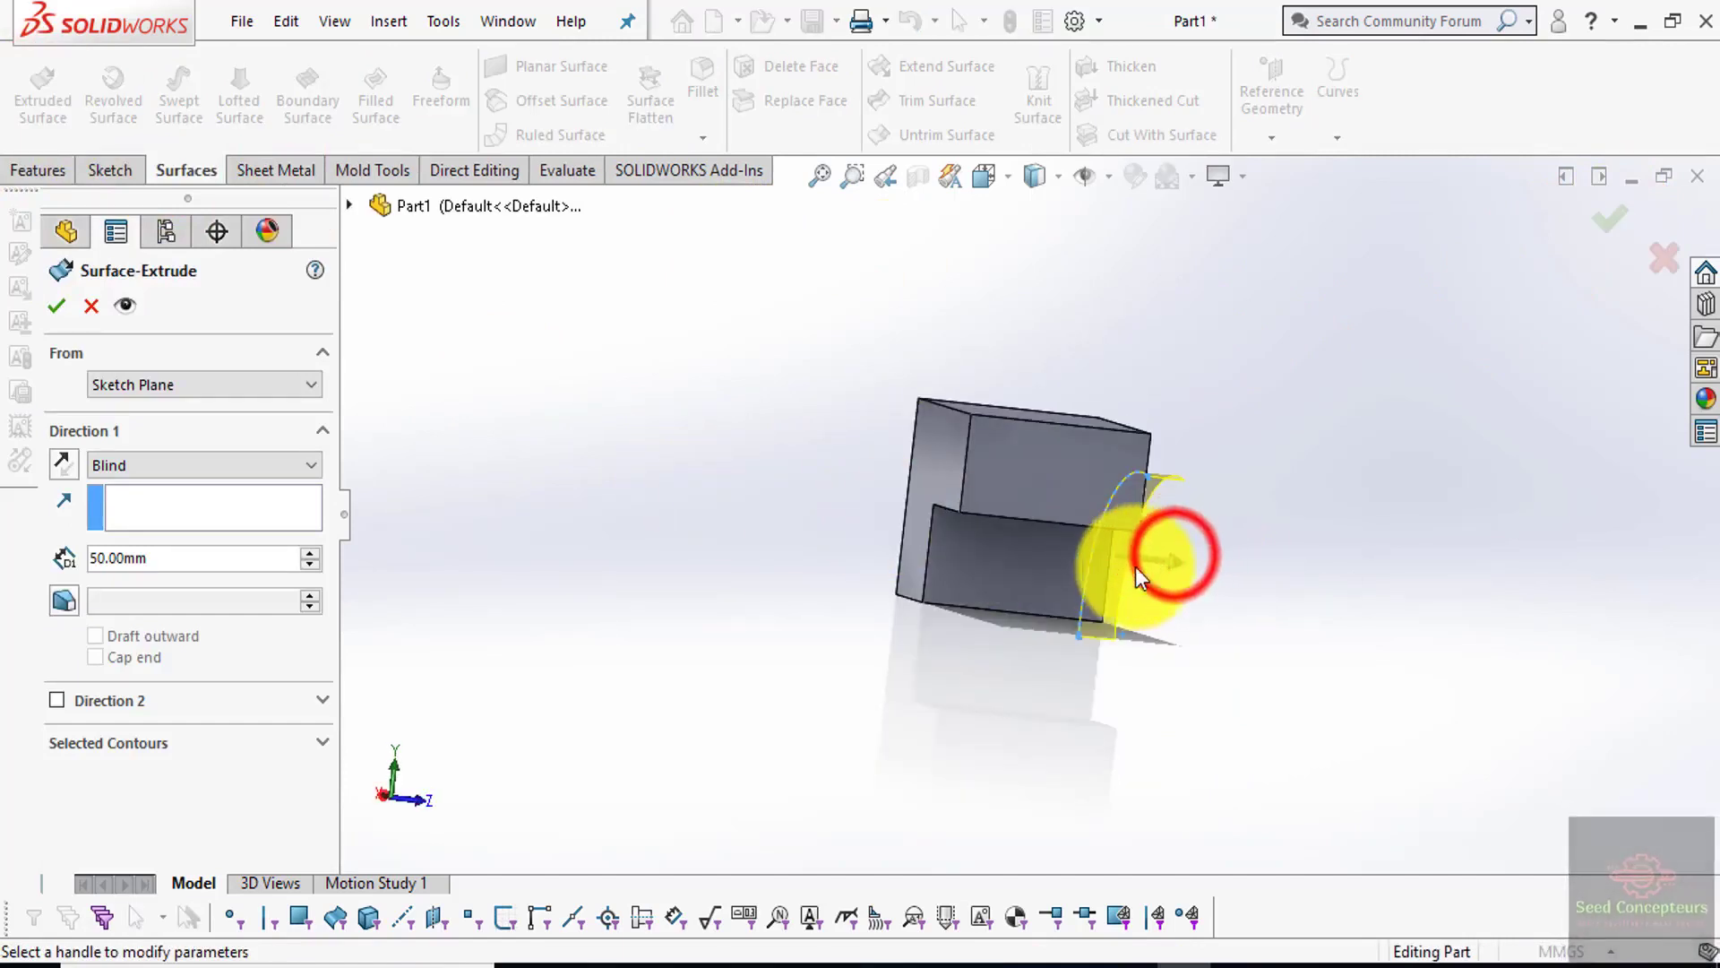
left_click(1601, 223)
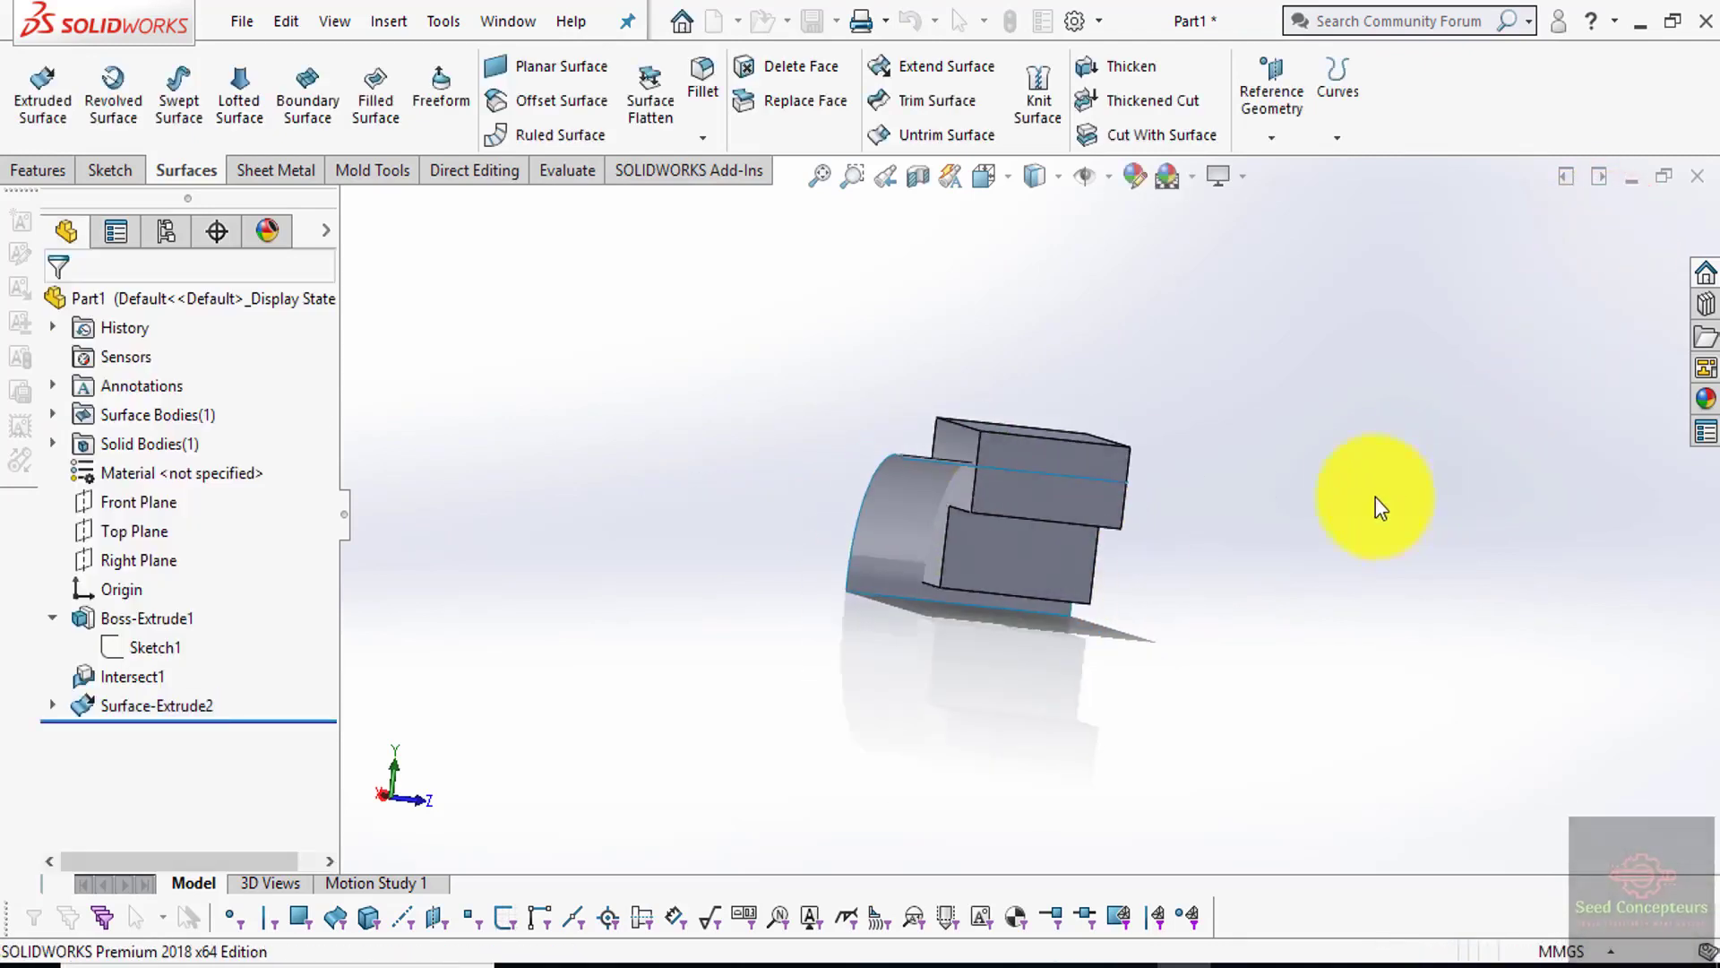
- Intersect the stepped body with Surface-Extrude2, excluding Region 2, as Intersect2
mouse_move(1317, 351)
middle_mouse_down()
mouse_move(1158, 451)
mouse_move(1212, 545)
middle_mouse_up()
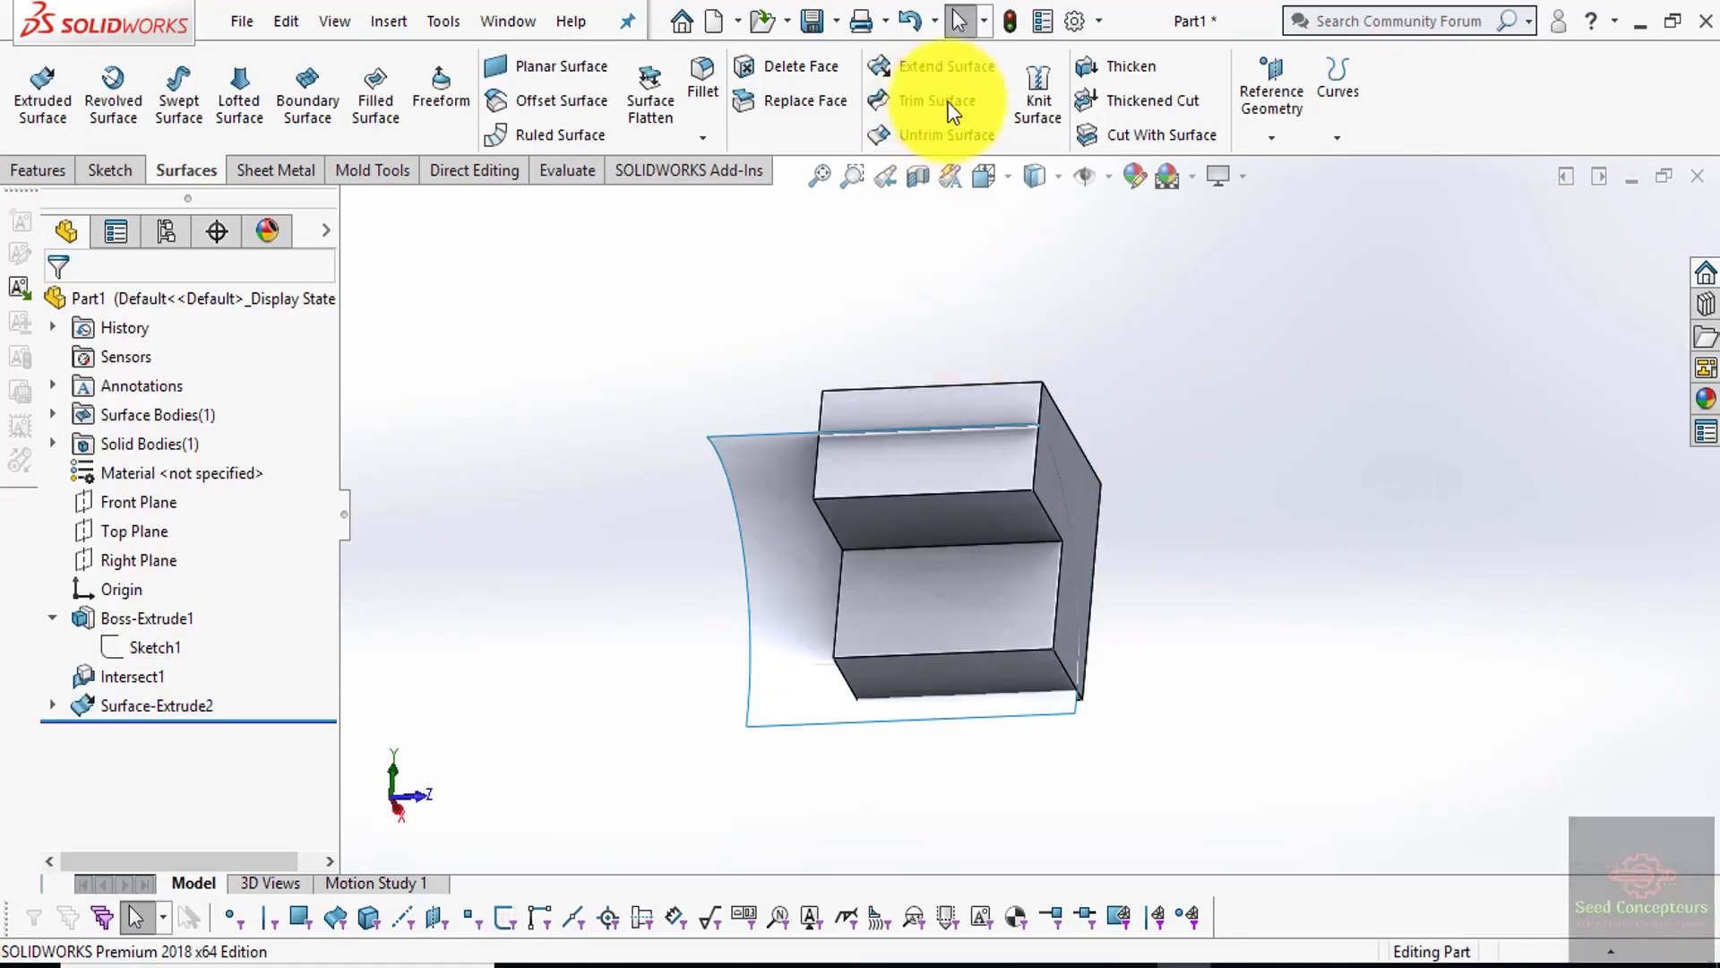
left_click(40, 171)
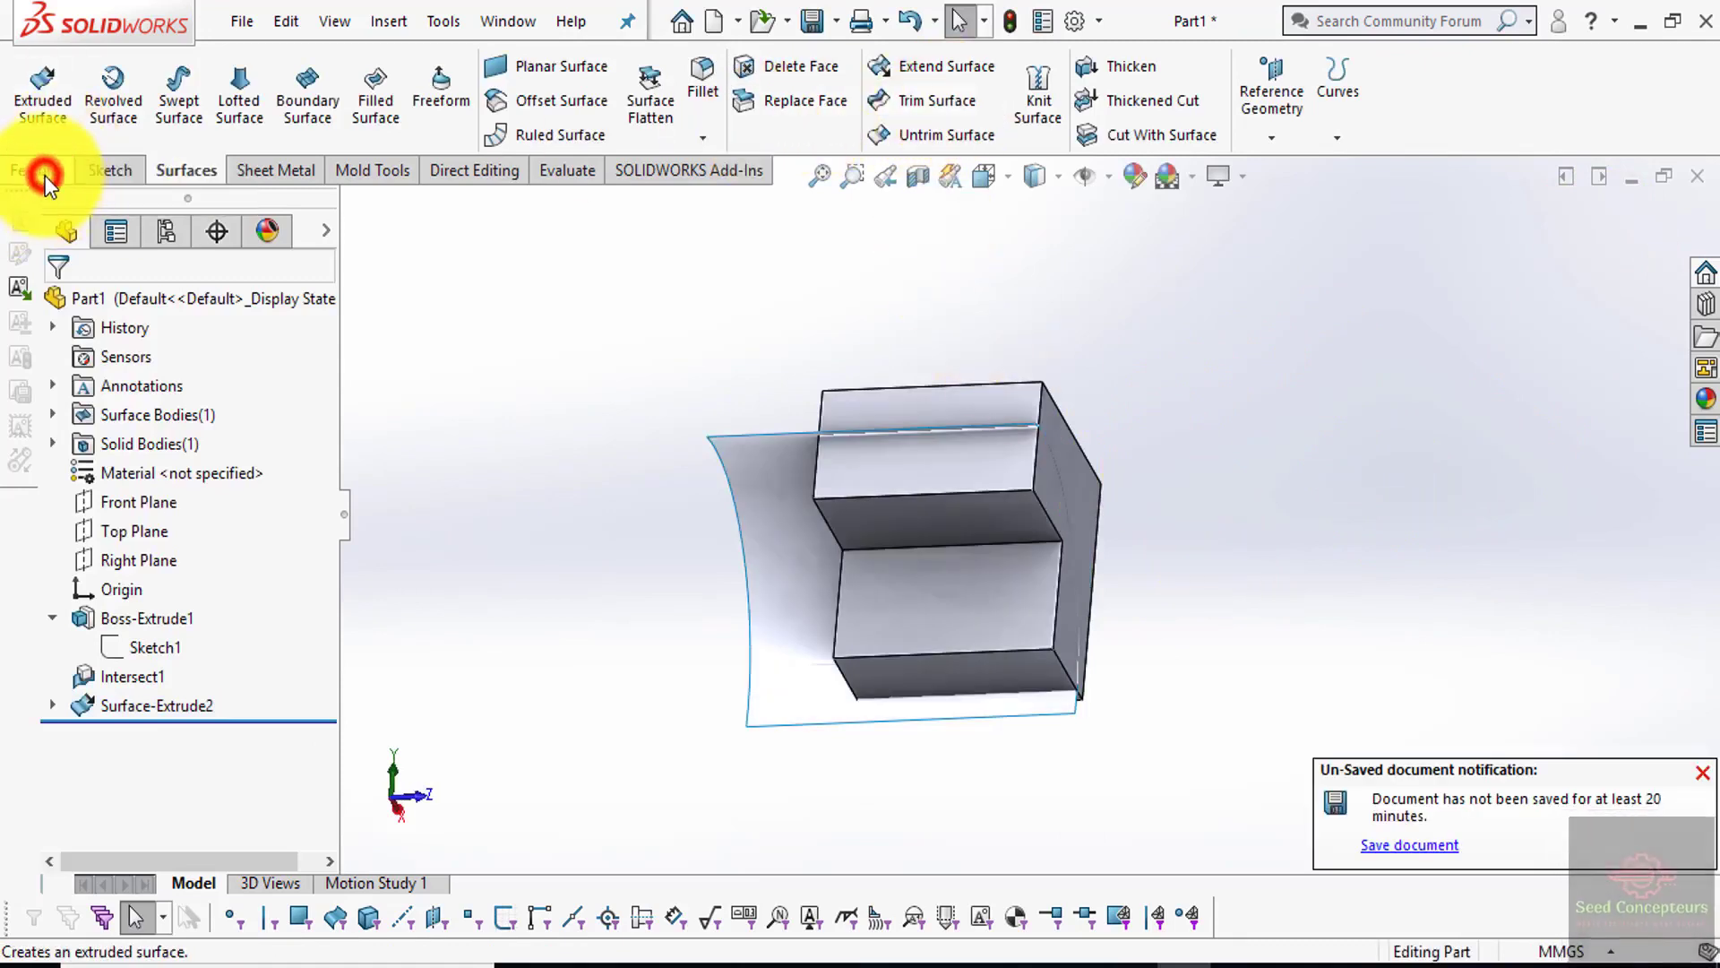
left_click(943, 104)
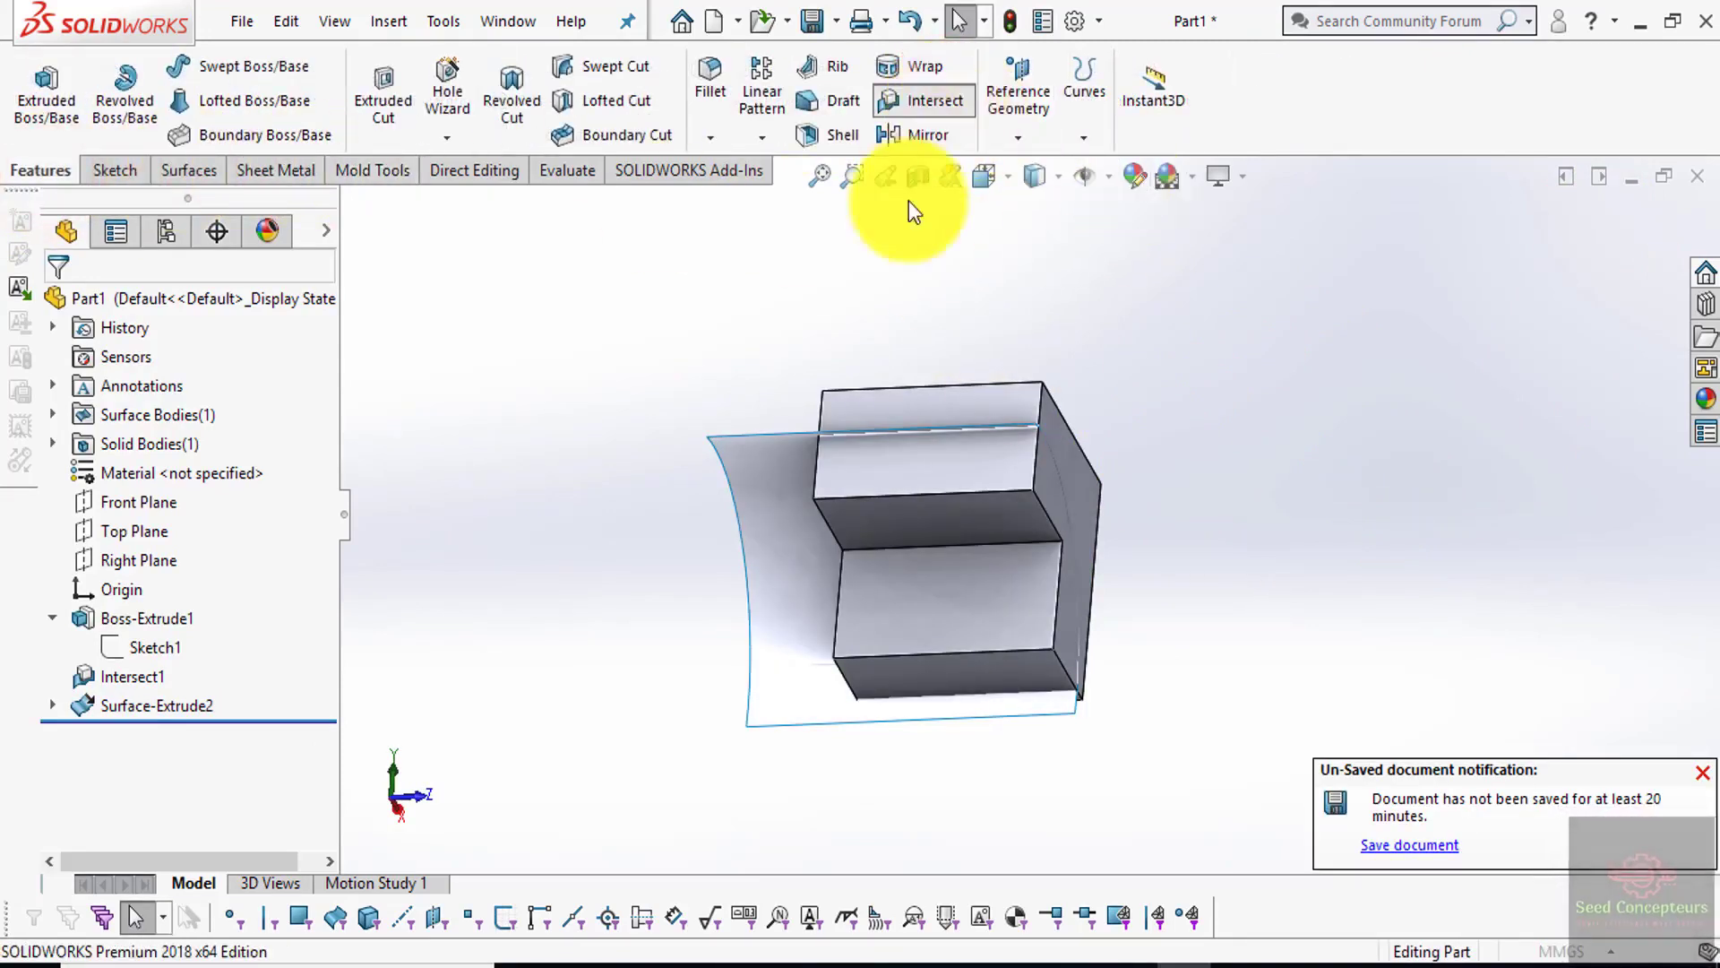
left_click(1008, 525)
left_click(794, 508)
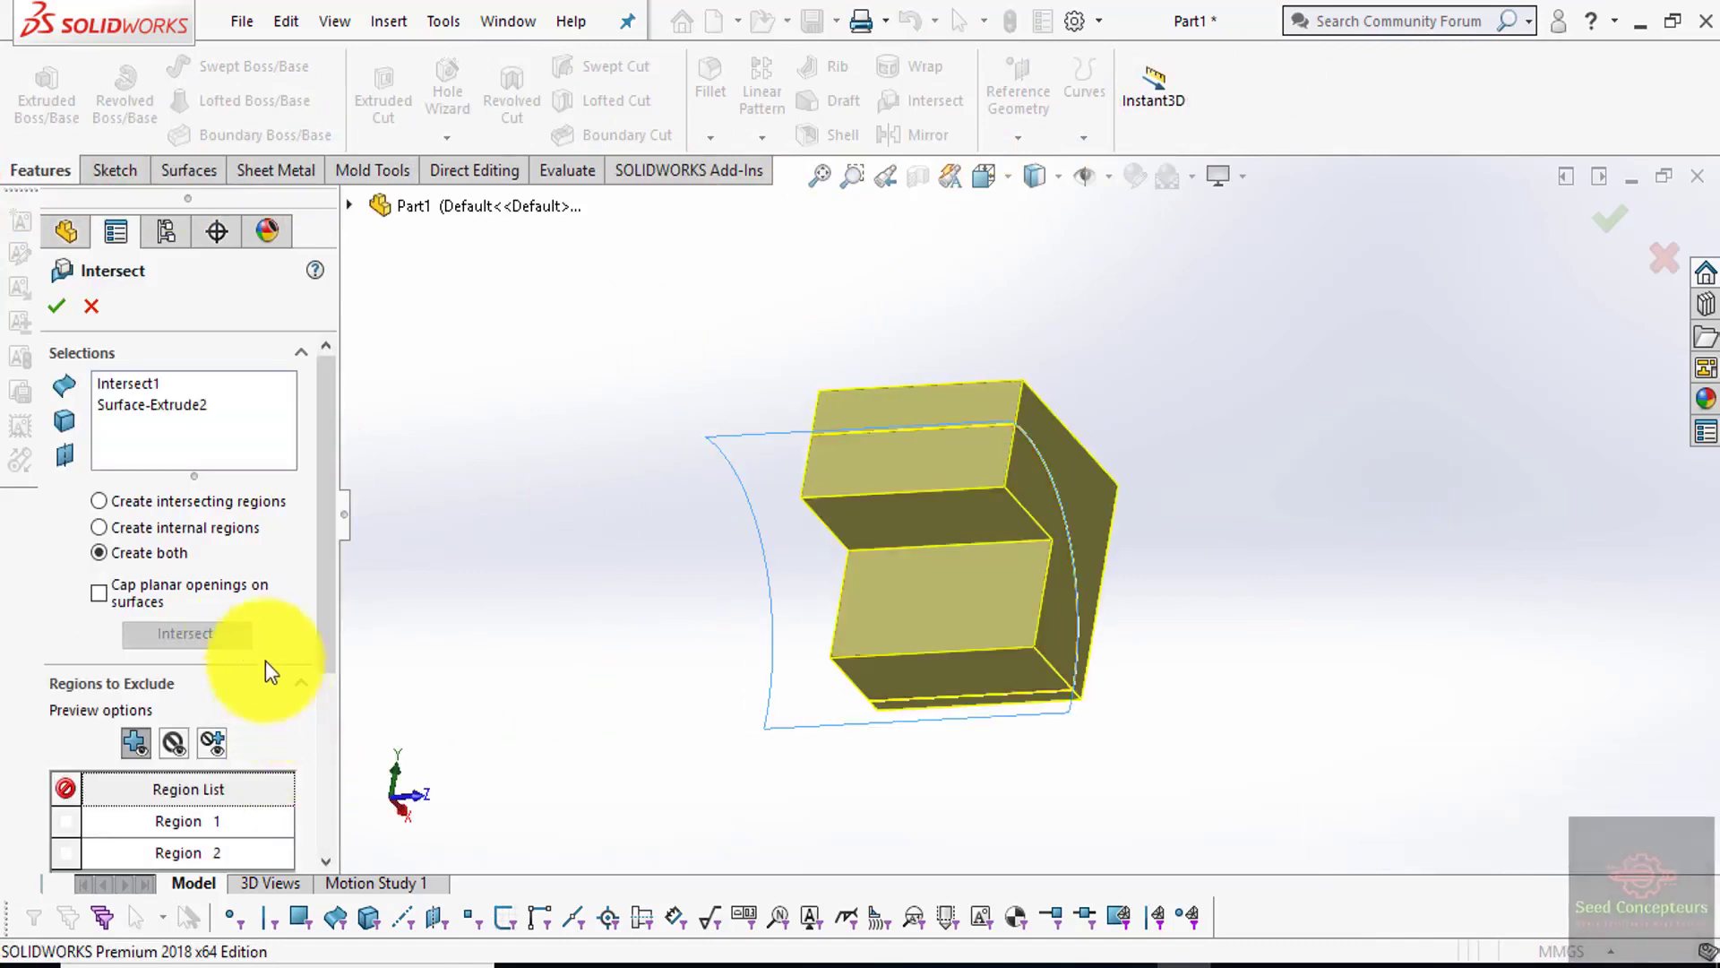
scroll(215, 658, "down", 3)
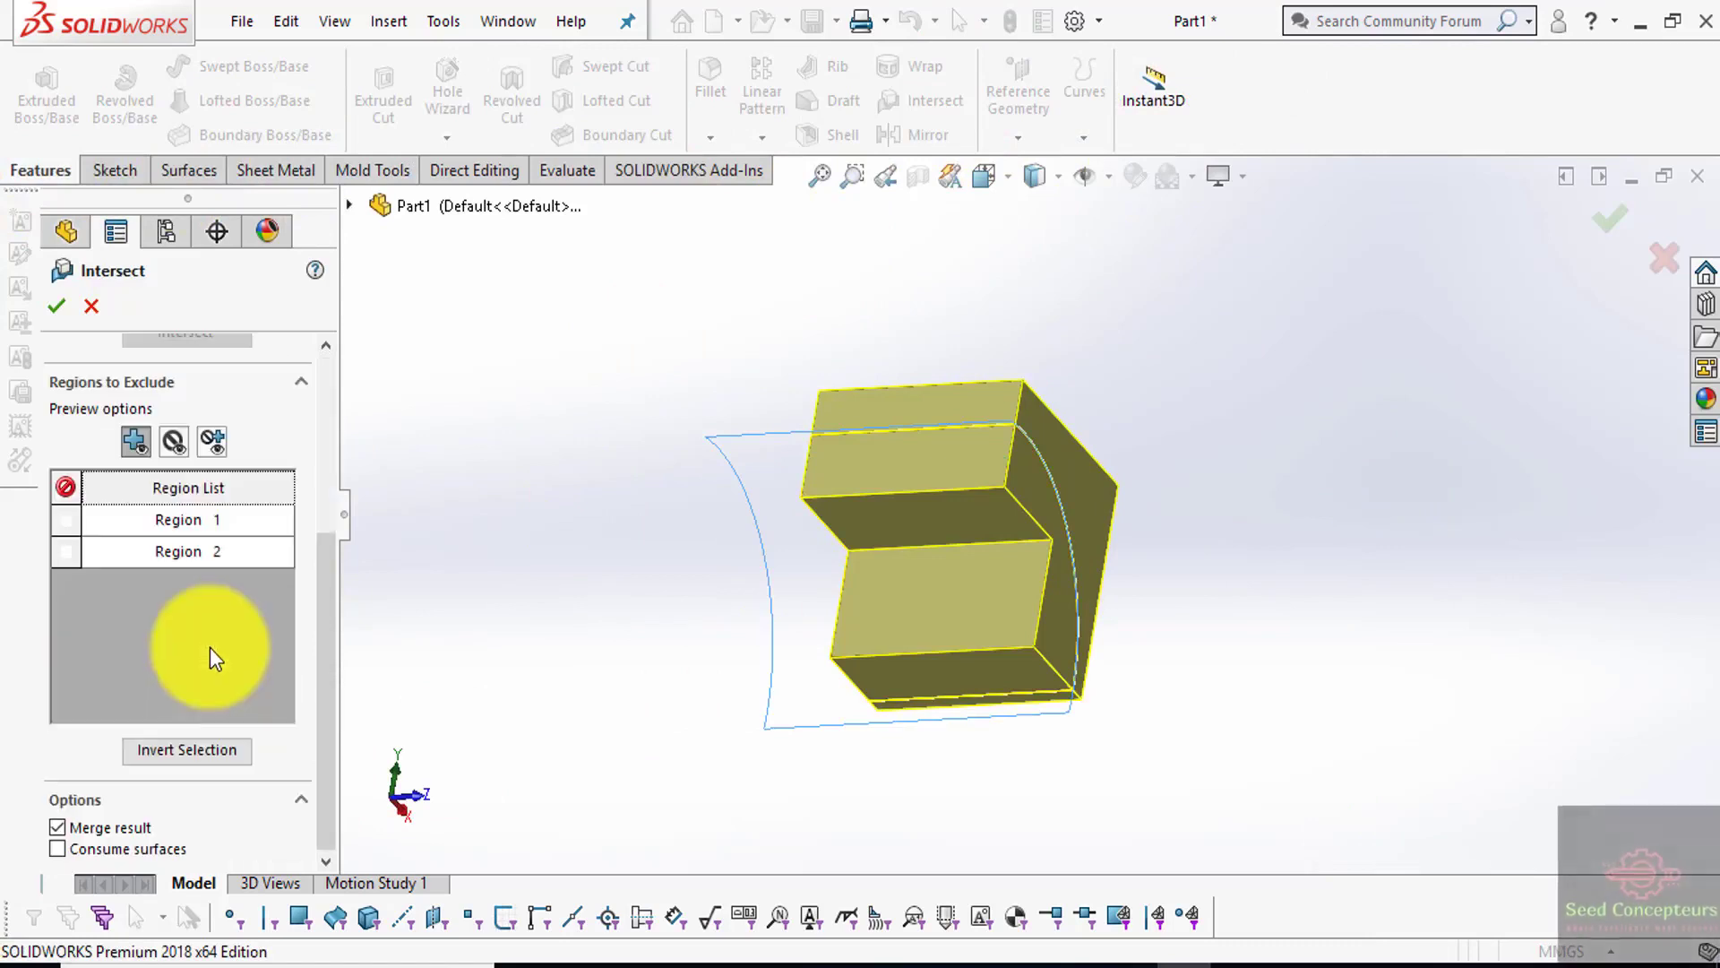
left_click(917, 567)
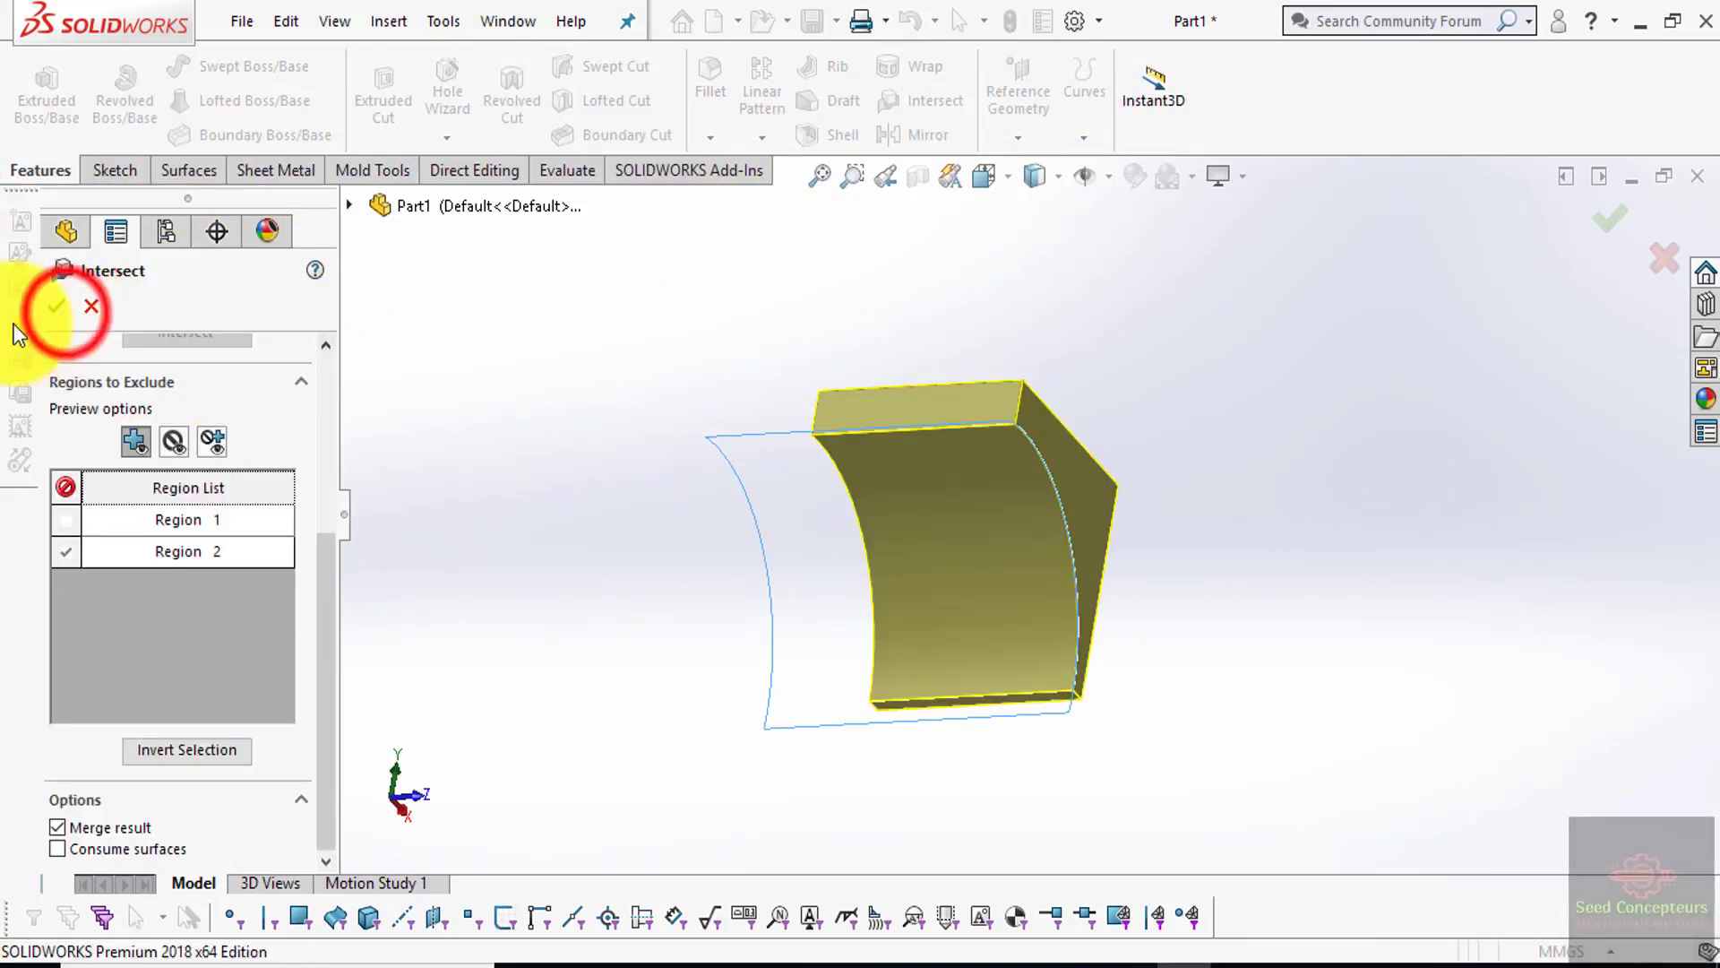
left_click(66, 313)
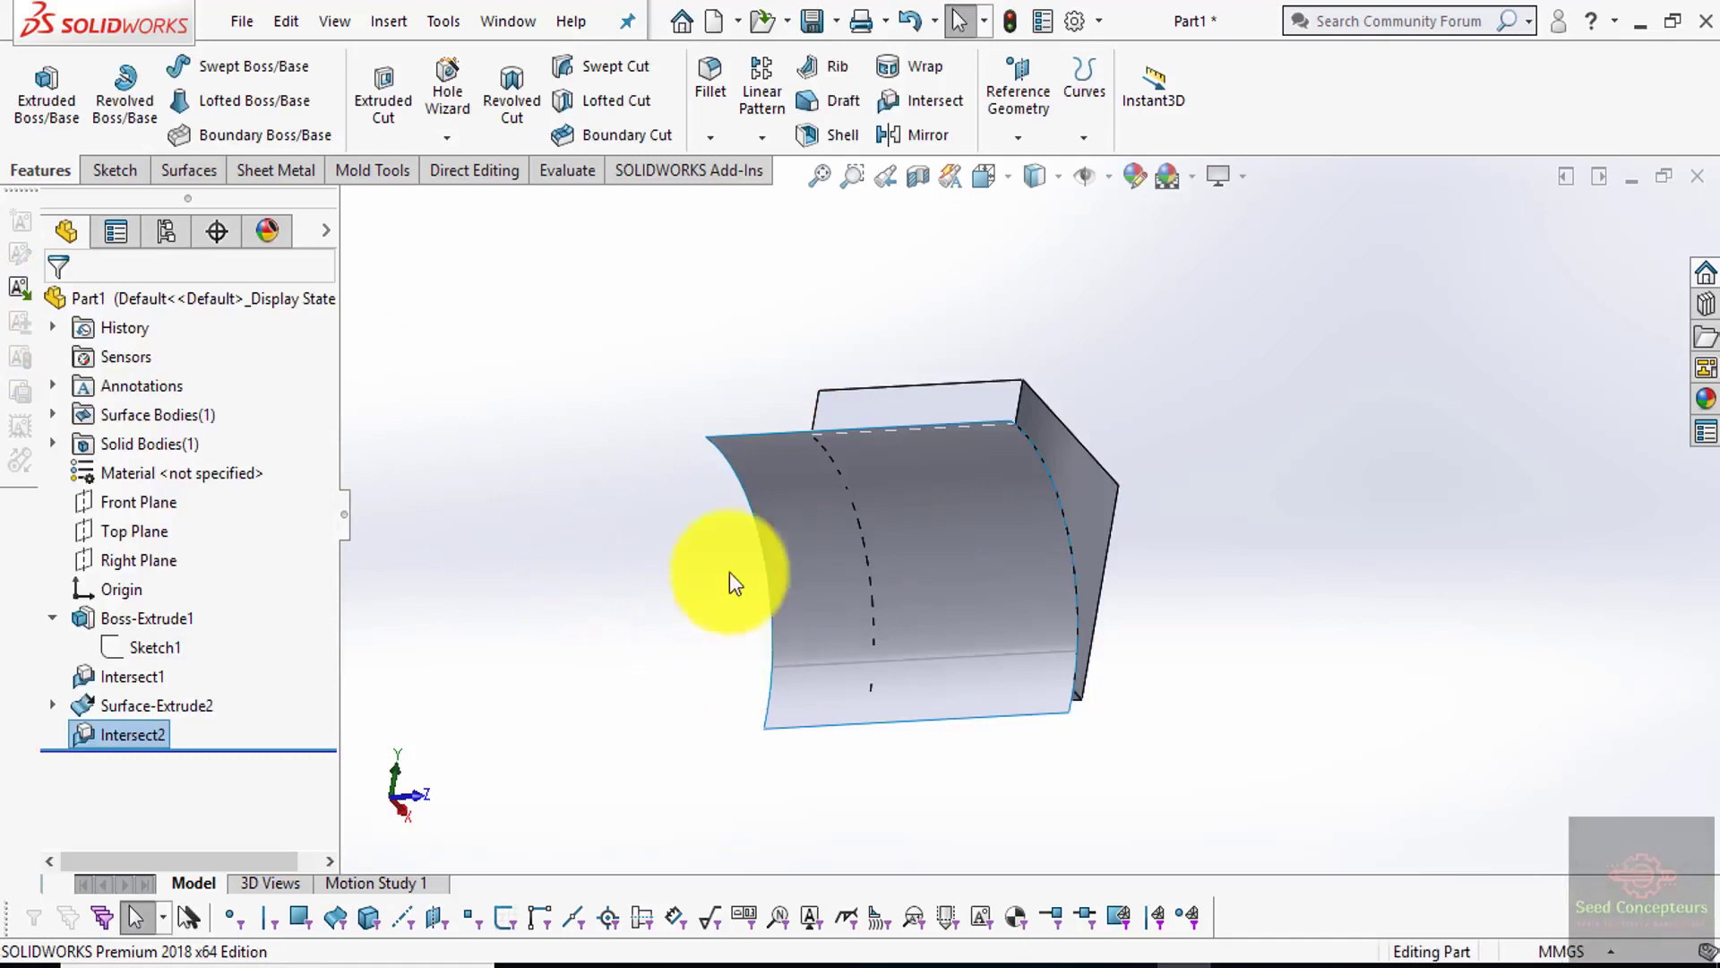
- Hide the extruded surface and inspect the solid's curved concave face
mouse_move(576, 578)
middle_mouse_down()
mouse_move(996, 387)
mouse_move(786, 566)
middle_mouse_up()
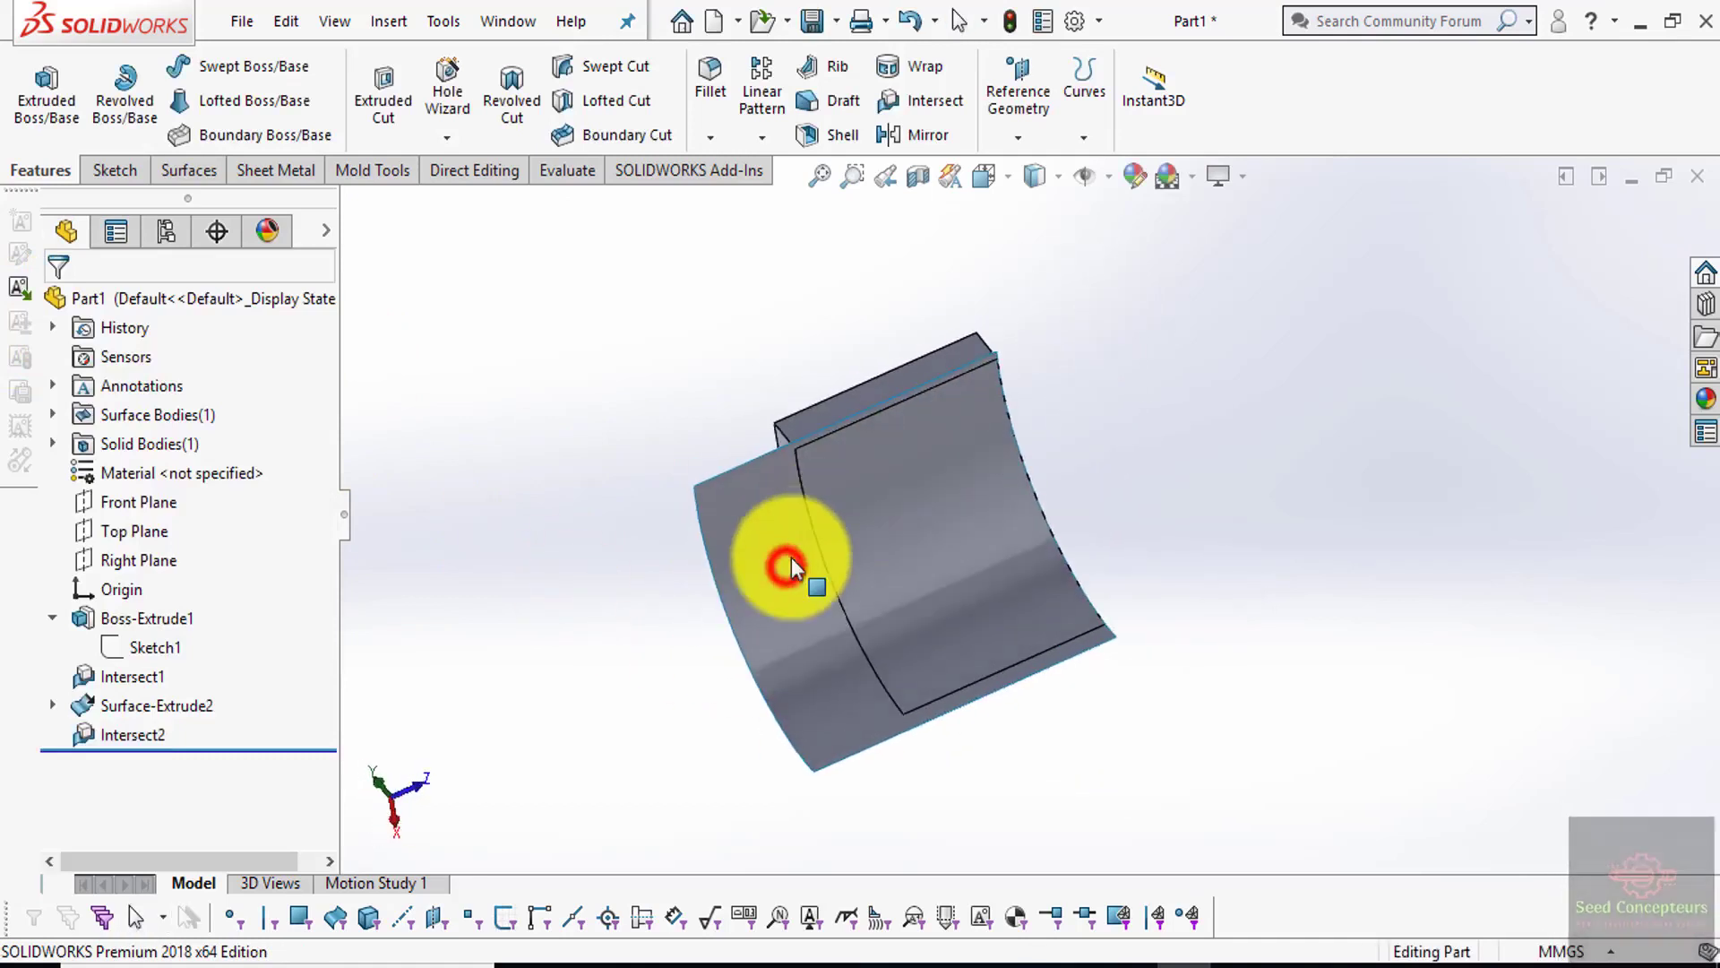
left_click(787, 567)
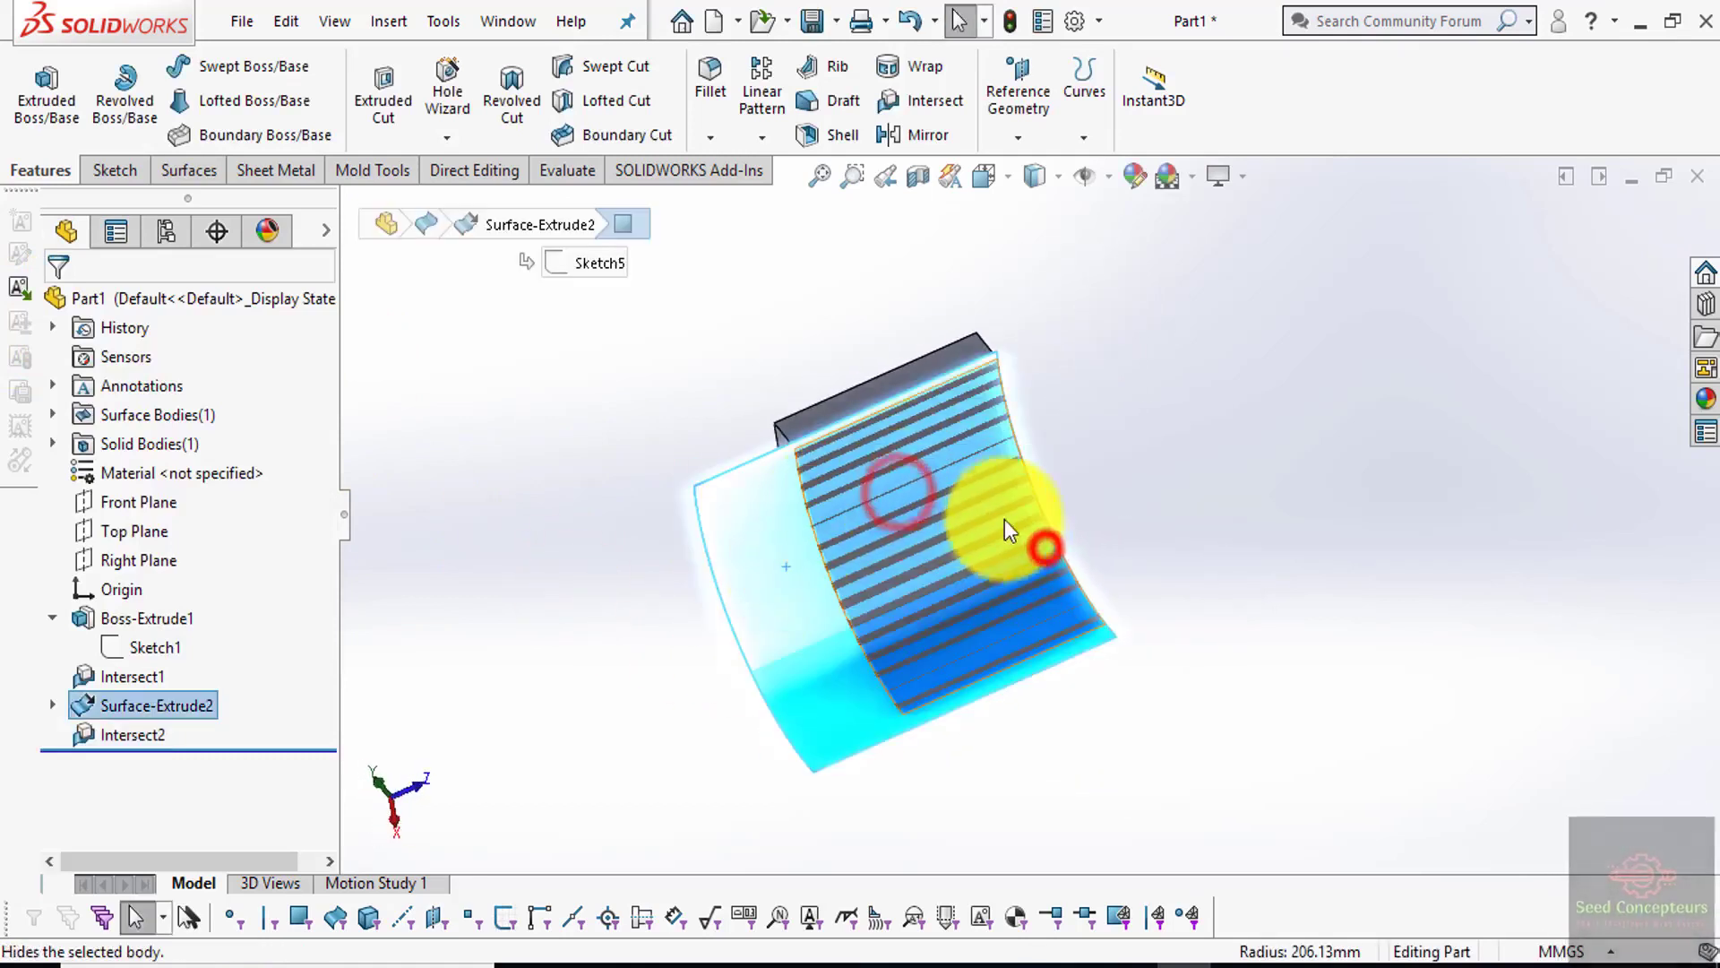
key("Tab")
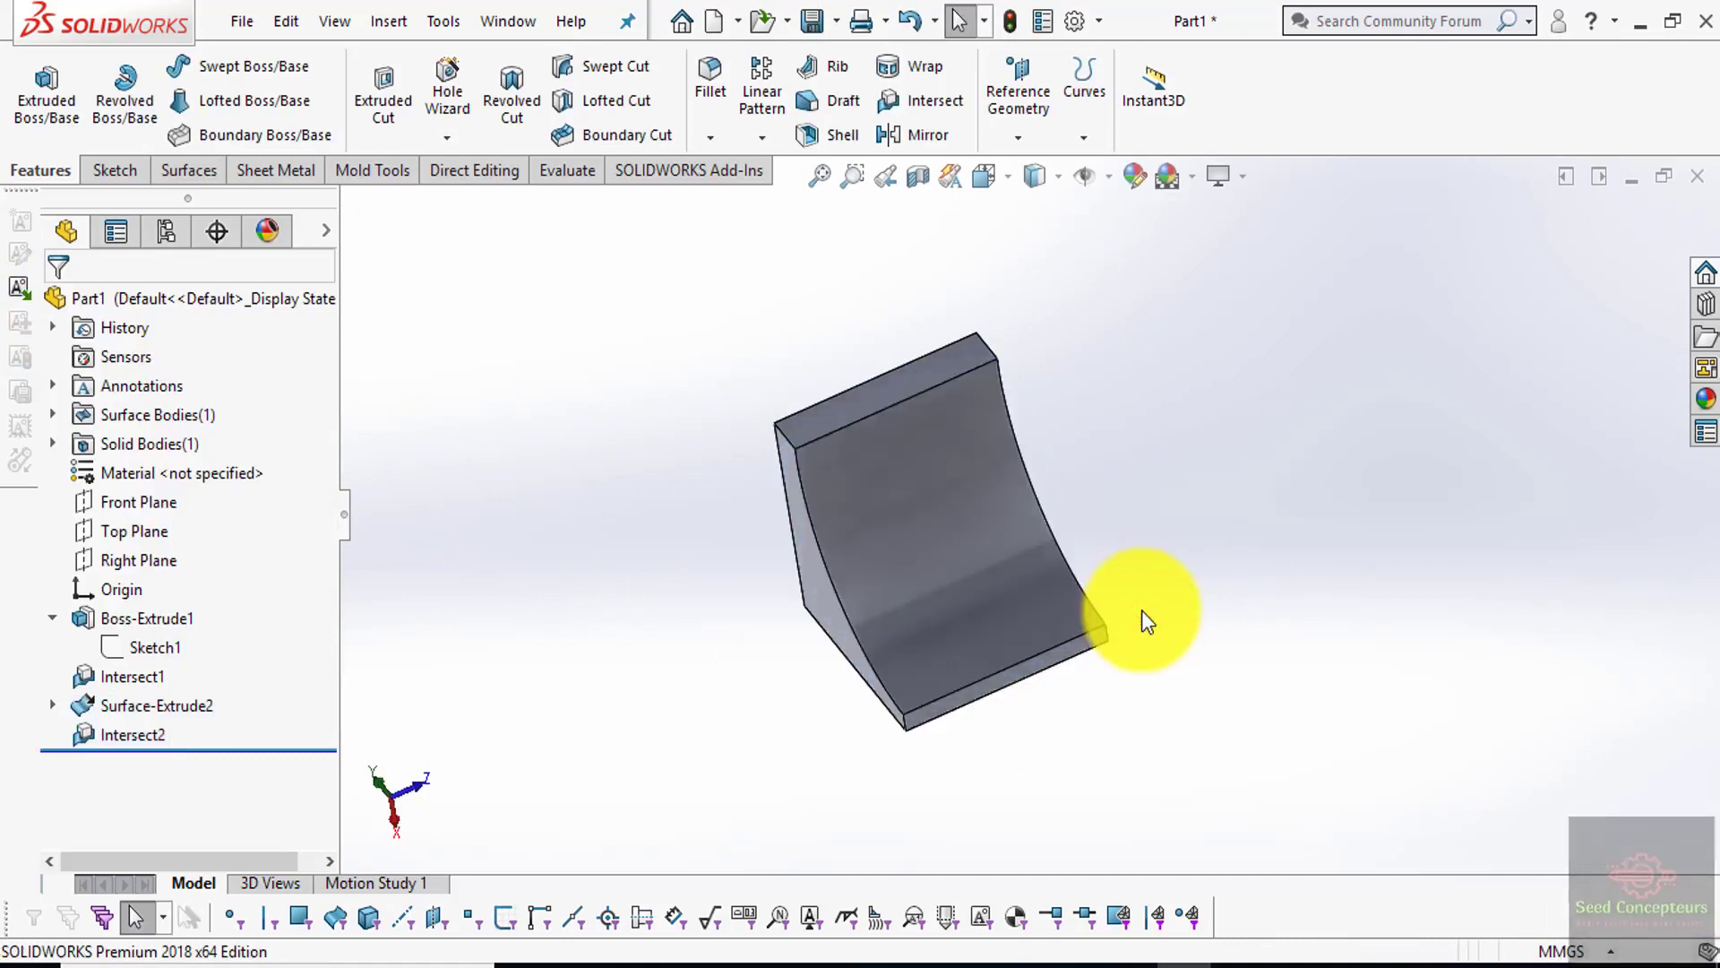
middle_click_drag(1147, 621, 1043, 538)
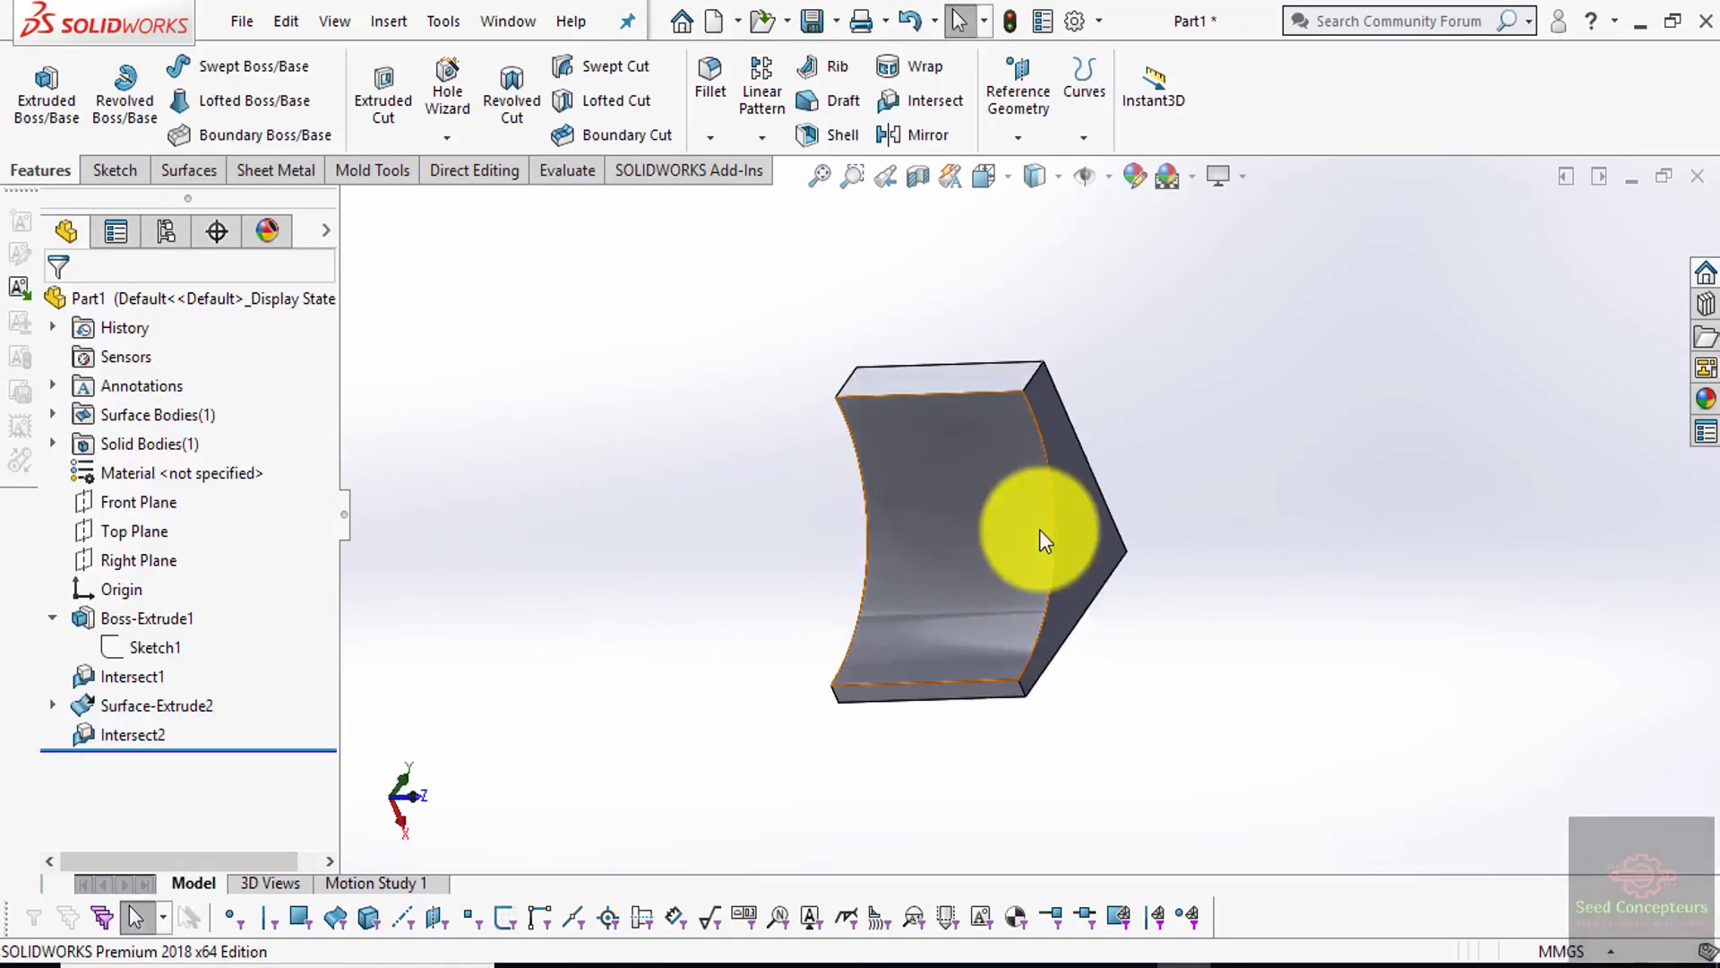
scroll(1039, 530, "down", 1)
scroll(1039, 530, "down", 1)
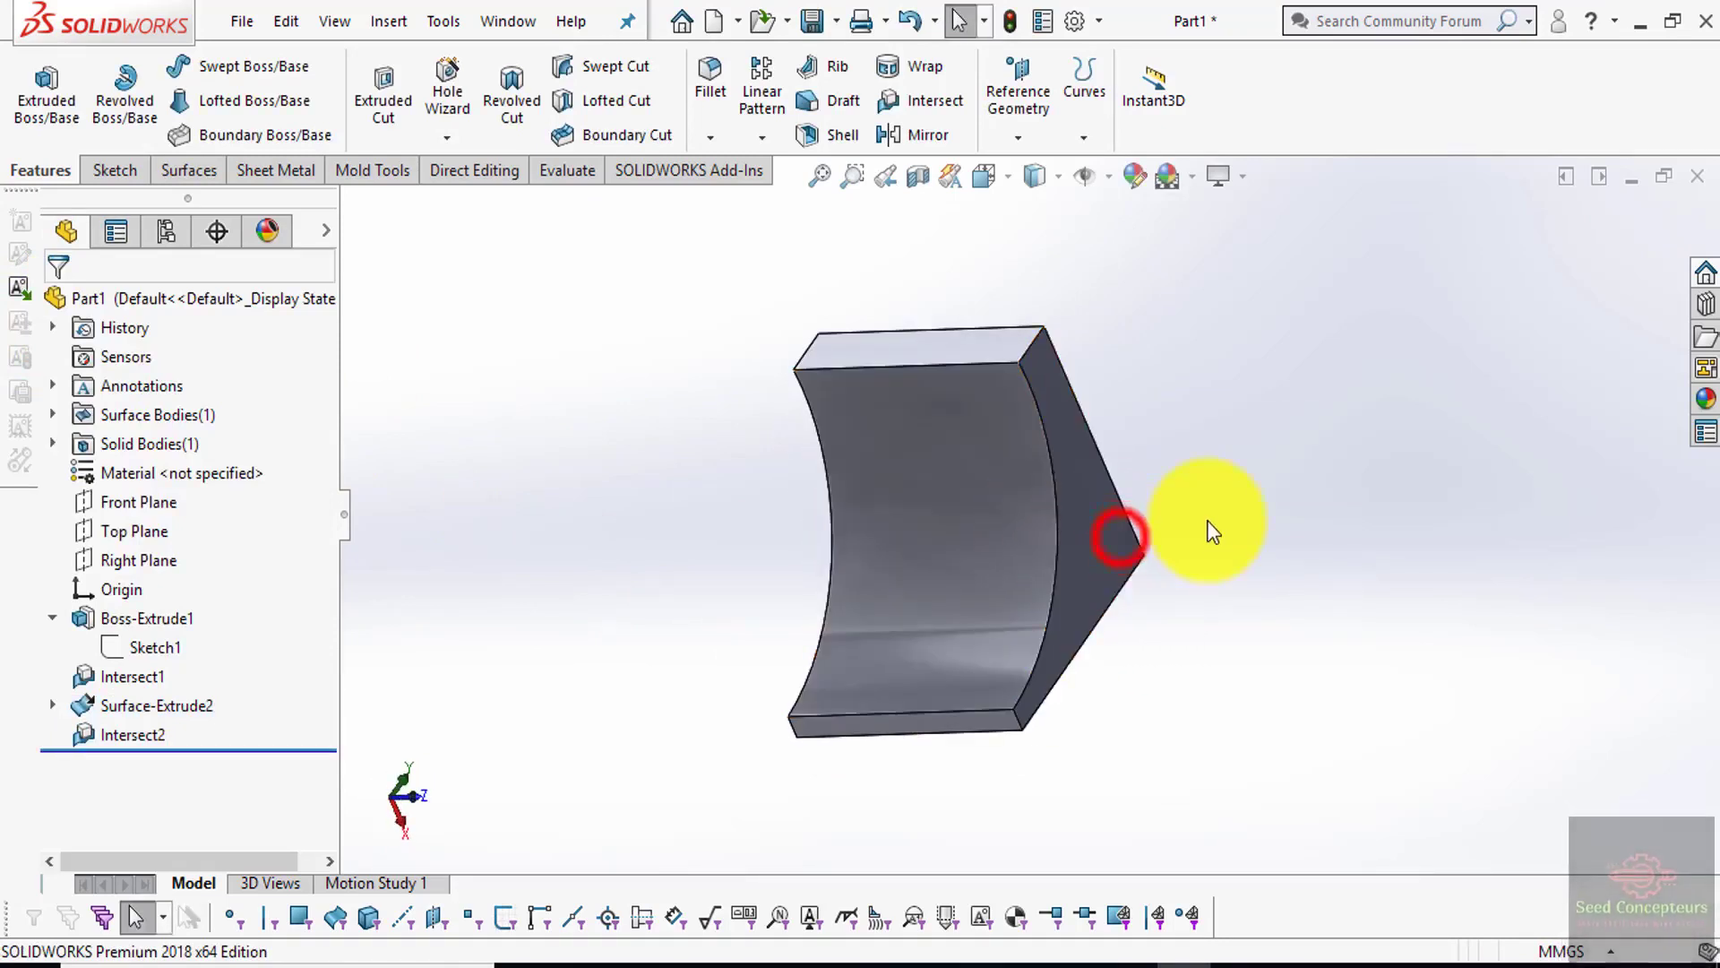
- Select features Boss-Extrude1 through Intersect2 in the feature tree
left_click(1119, 537)
left_click(1218, 593)
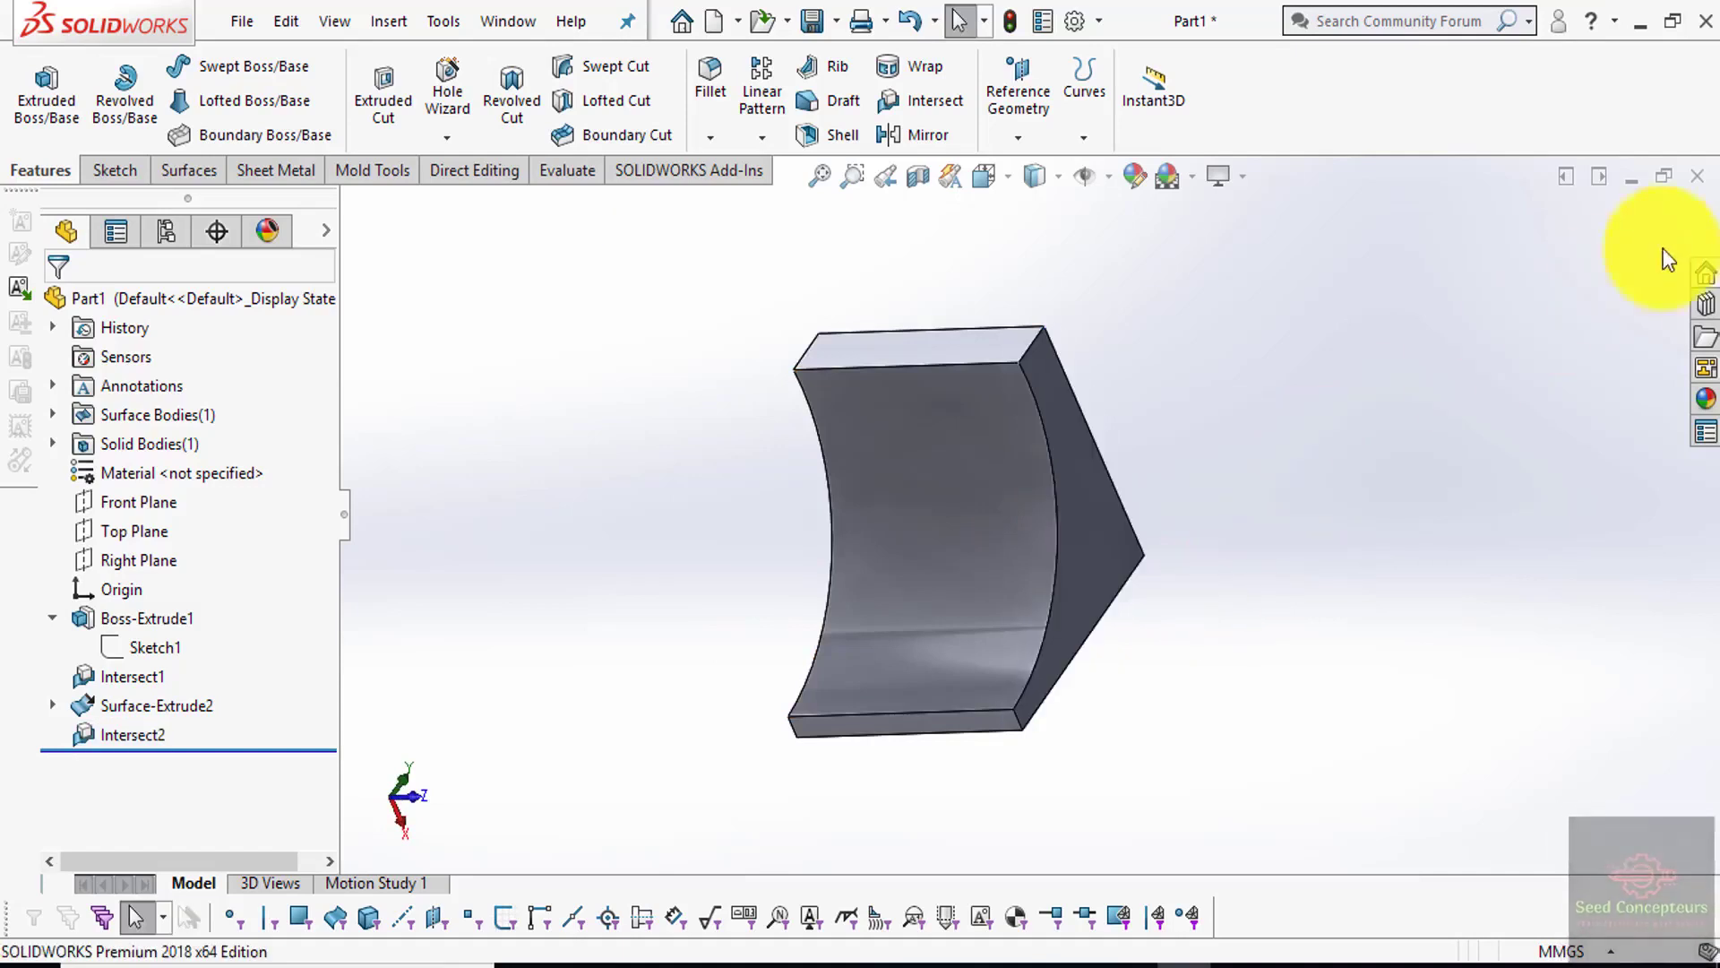
left_click(148, 733)
left_click(117, 611)
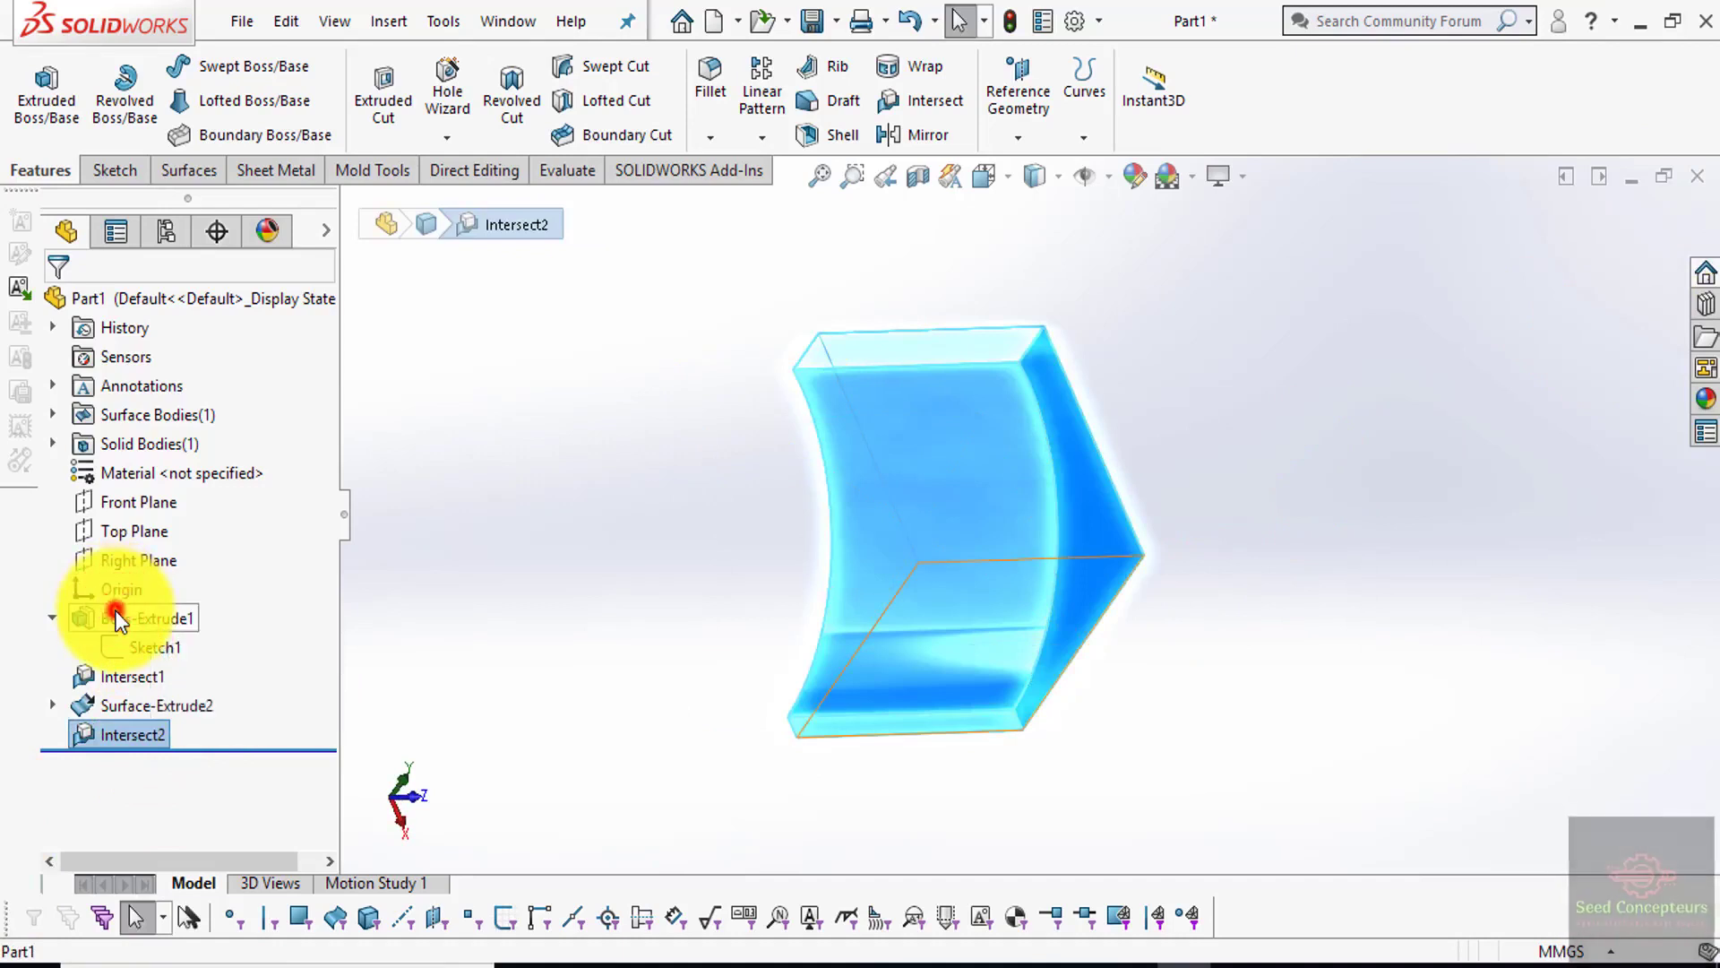
left_click(118, 618, "shift")
- Accept the 200 × 200 square sketch dimensions and exit the sketch
key("Delete")
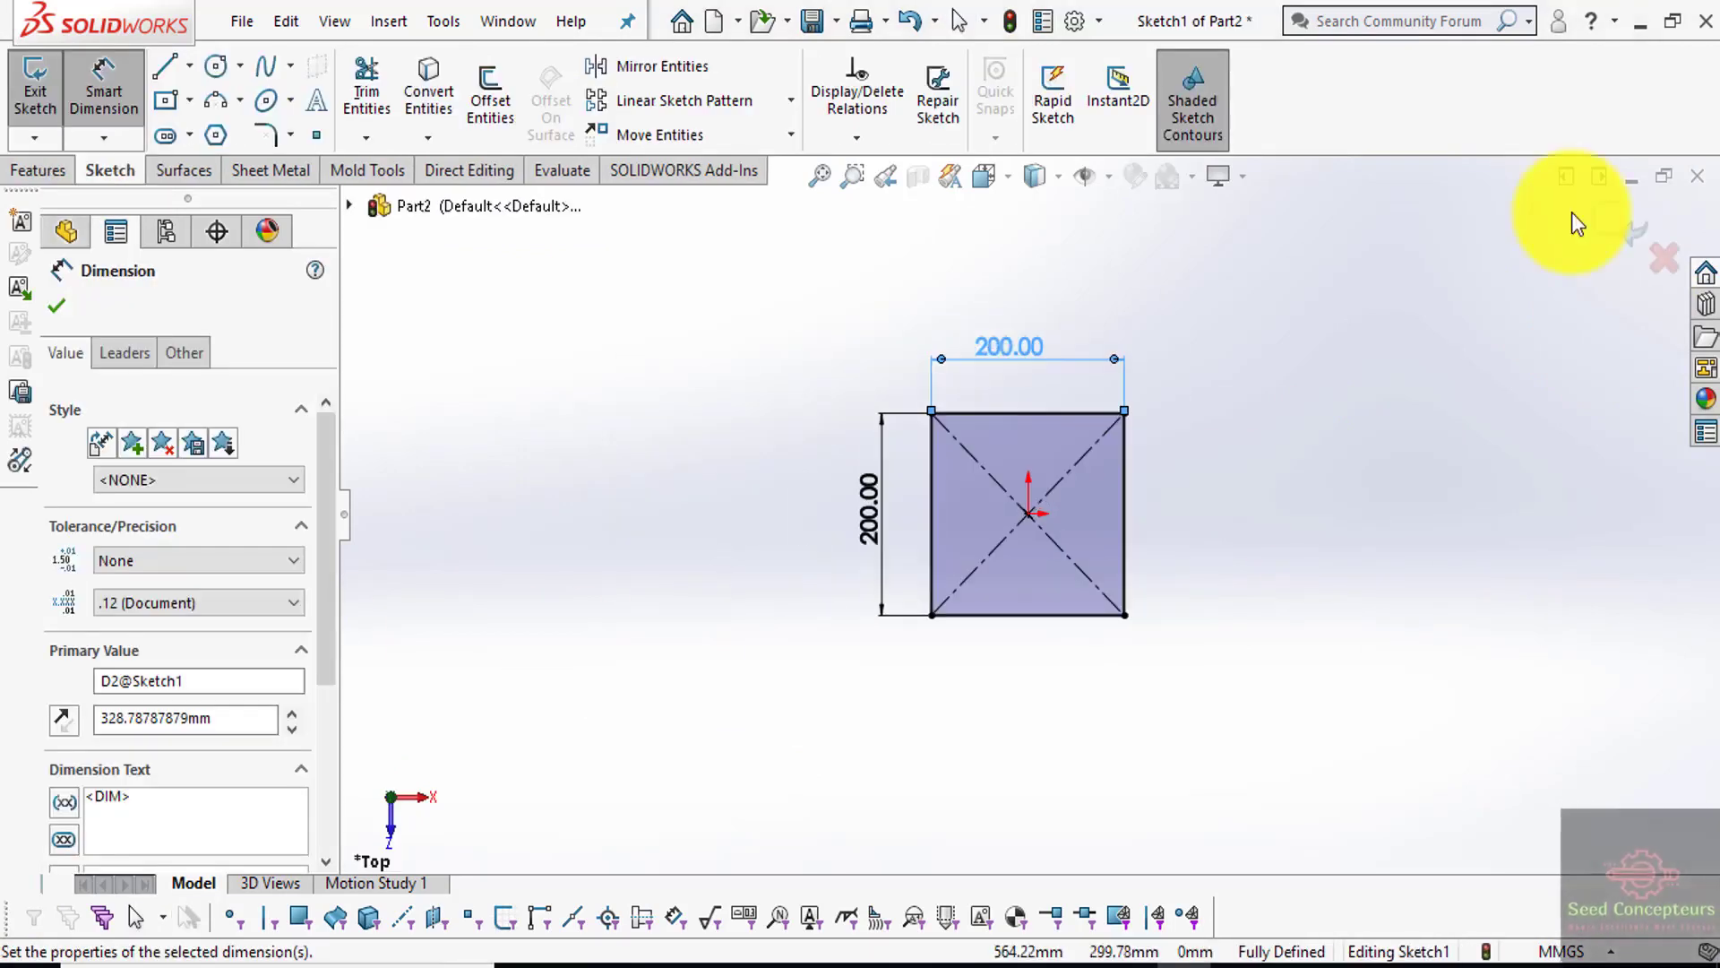
left_click(1617, 206)
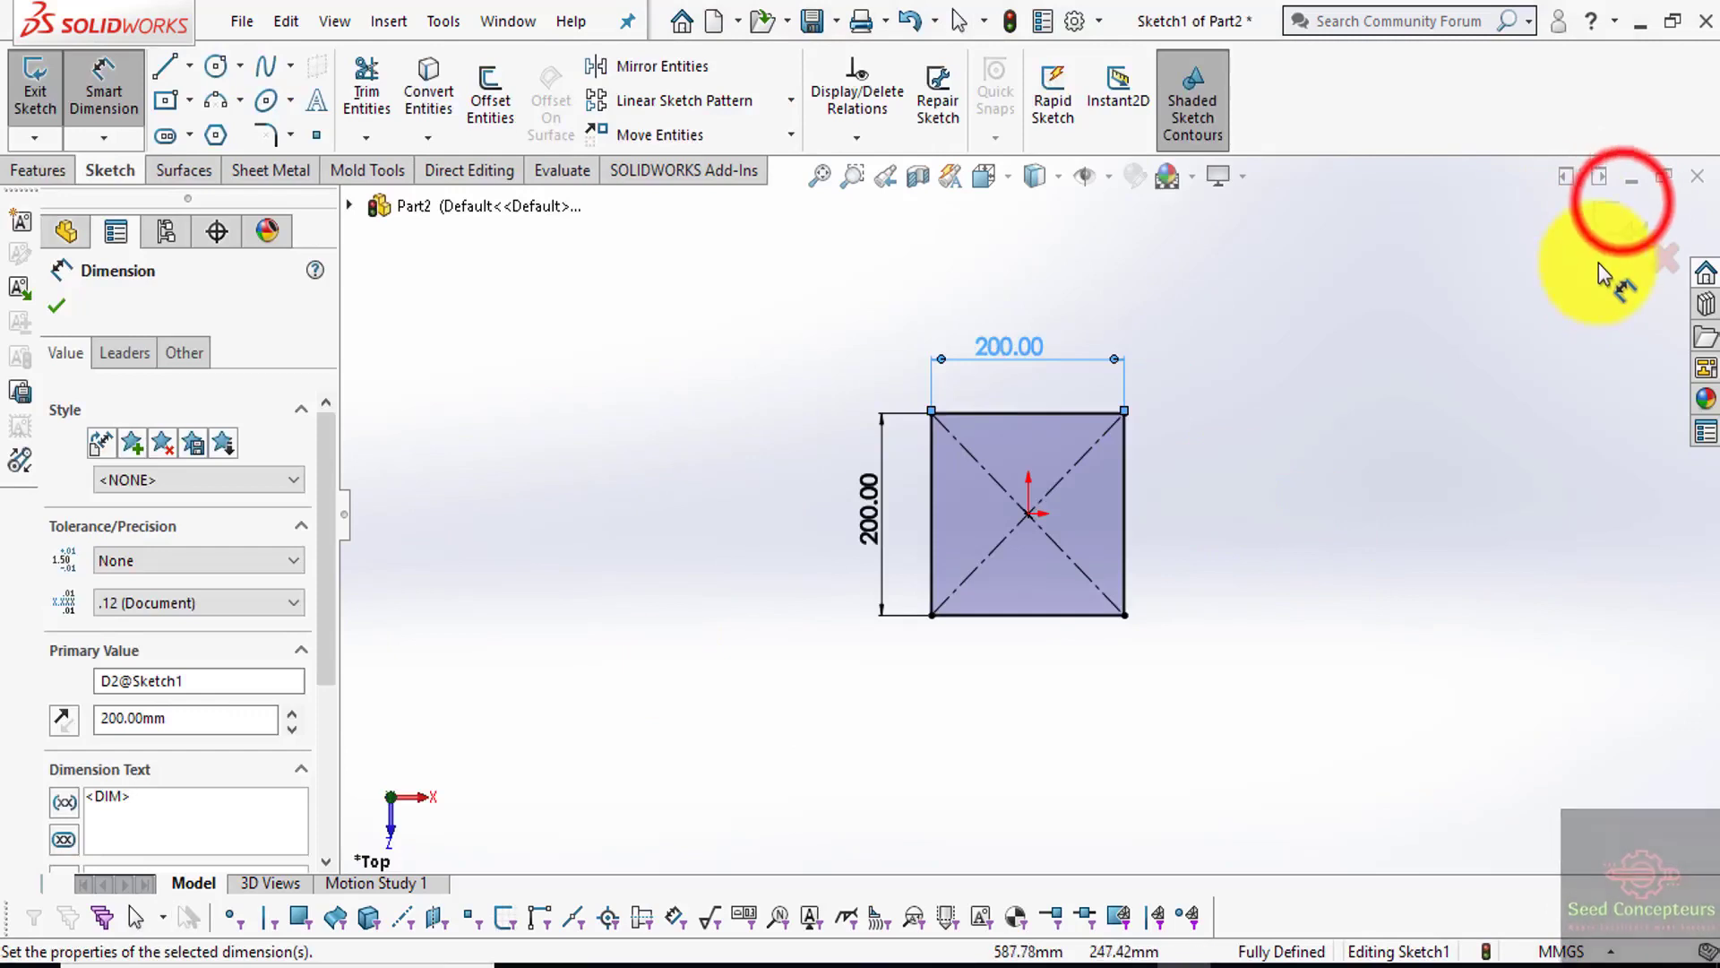
left_click(1623, 215)
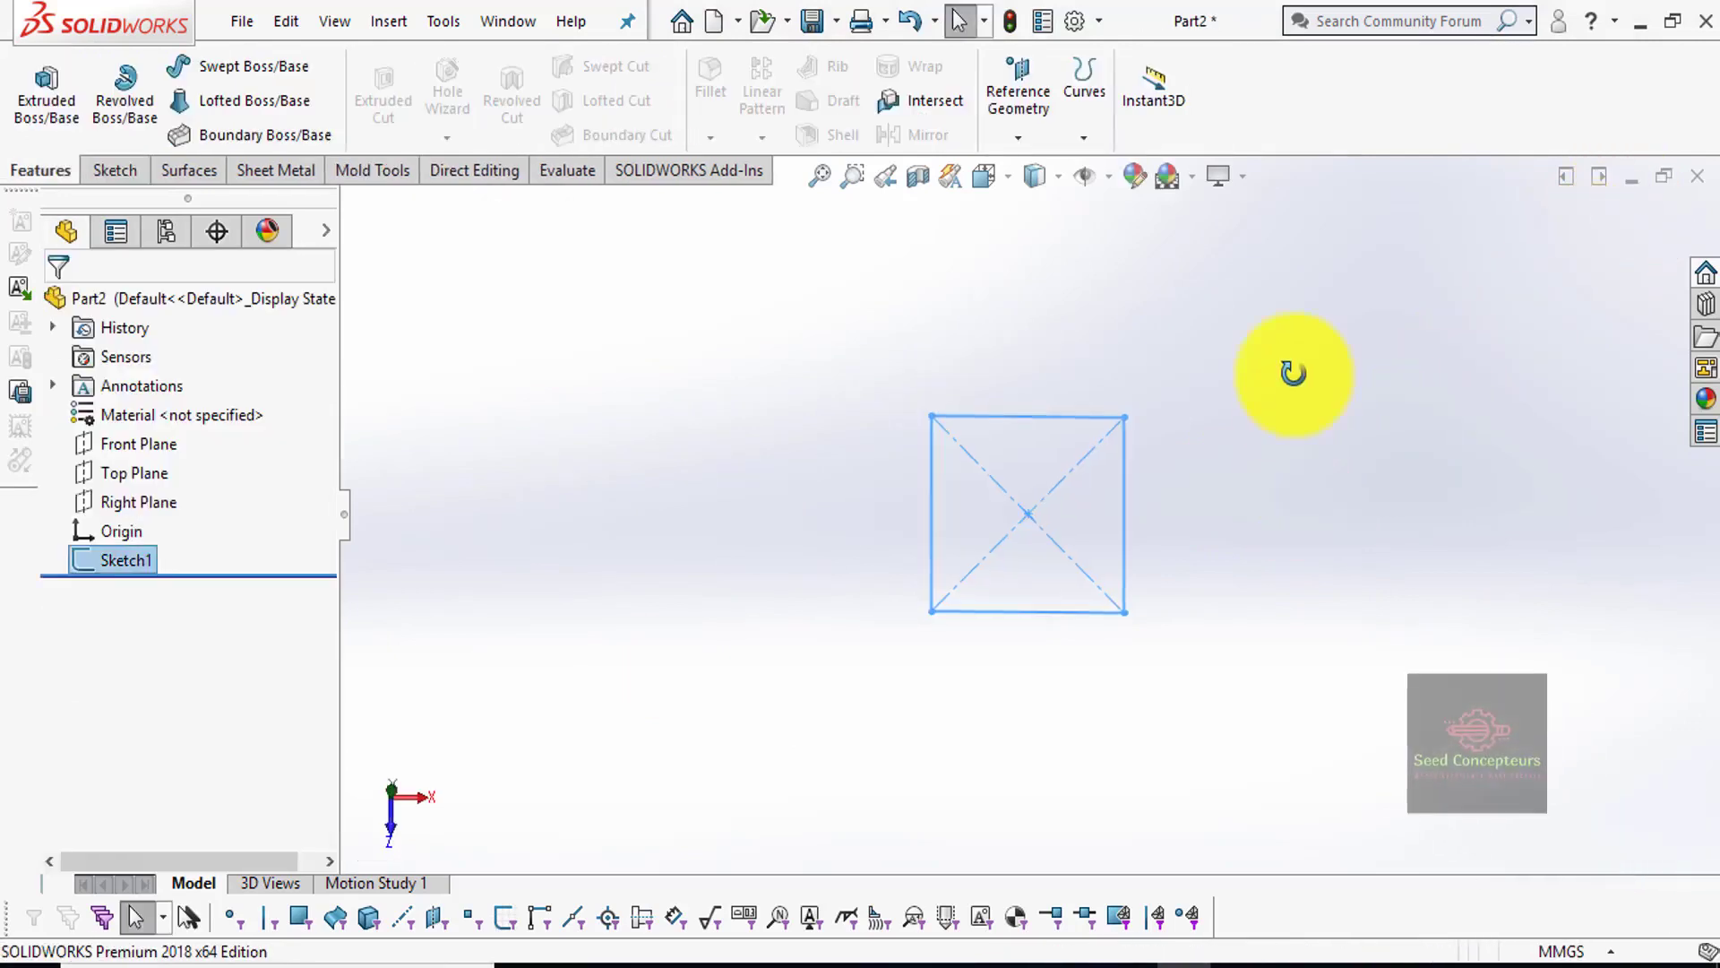
- Extrude the square mid-plane 200 mm into the cube Boss-Extrude1
left_click(49, 91)
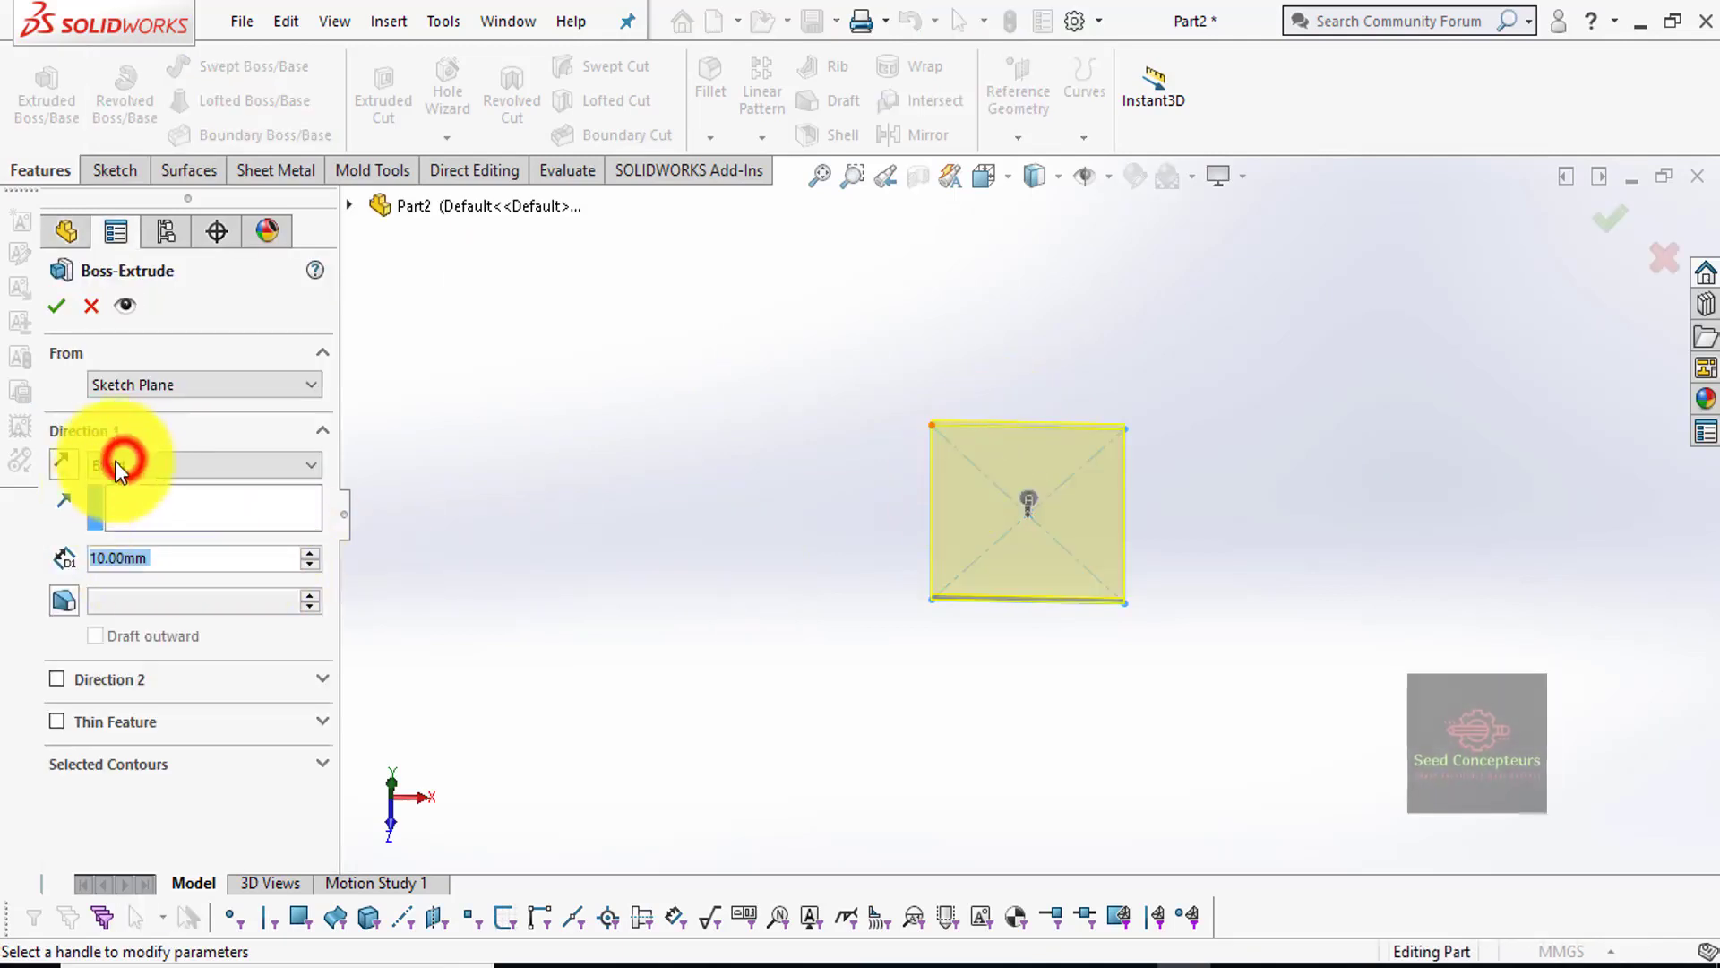
left_click(148, 570)
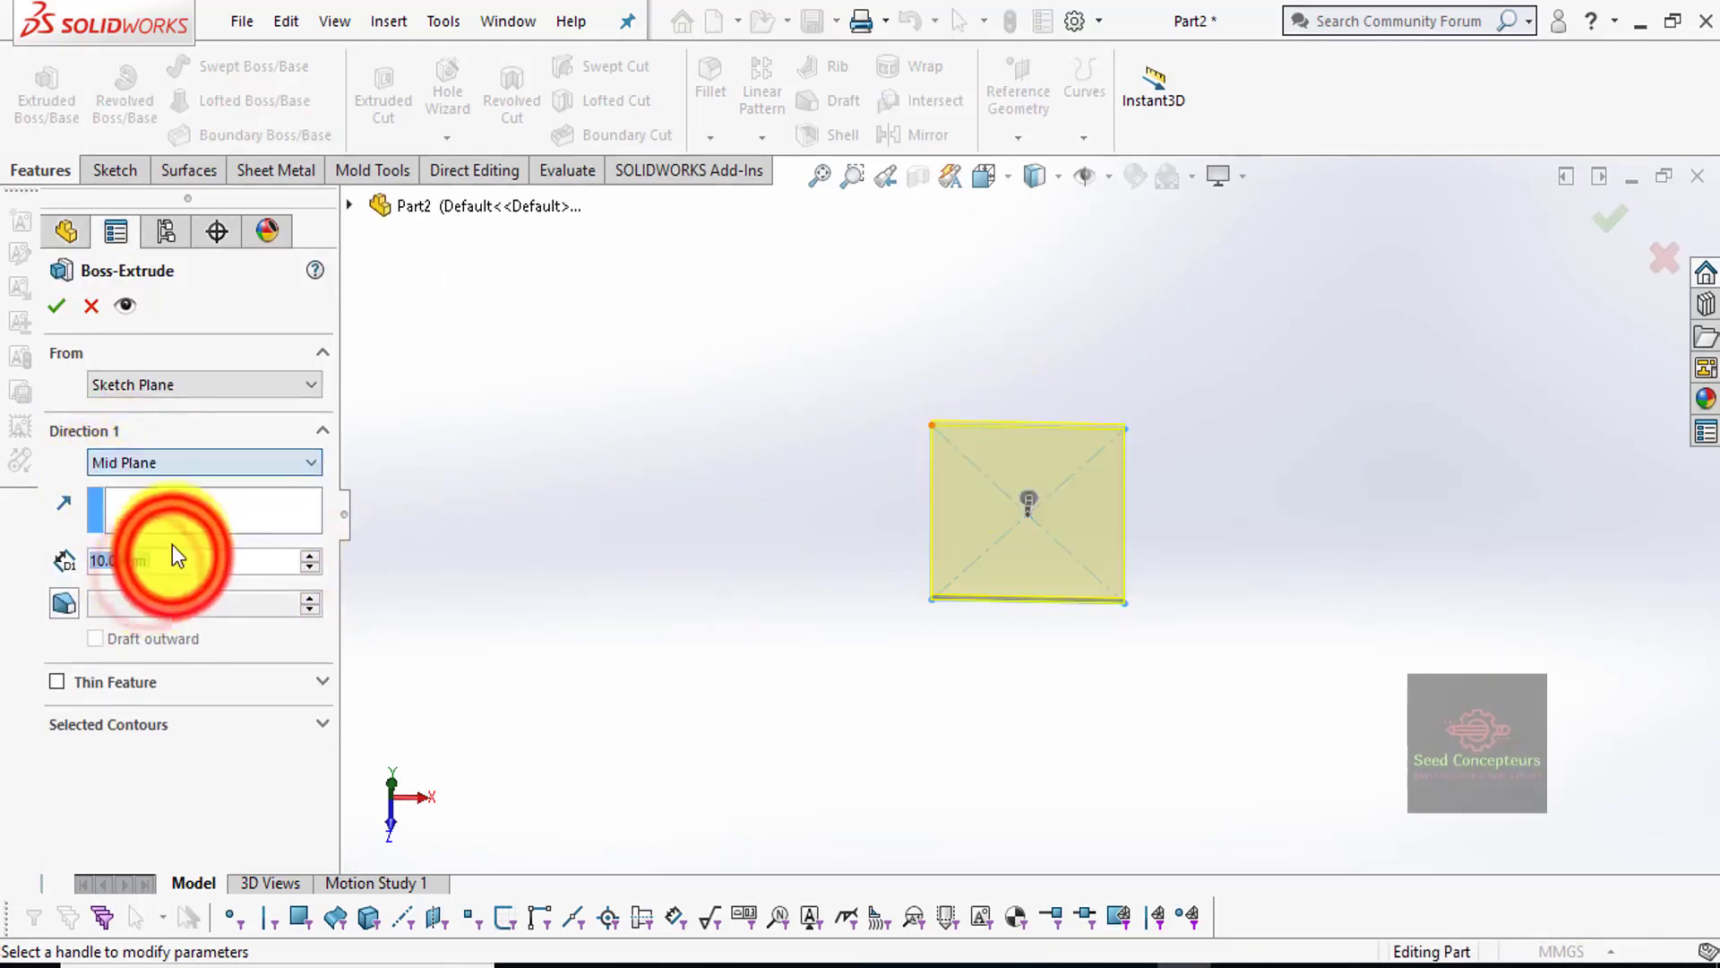
type("20")
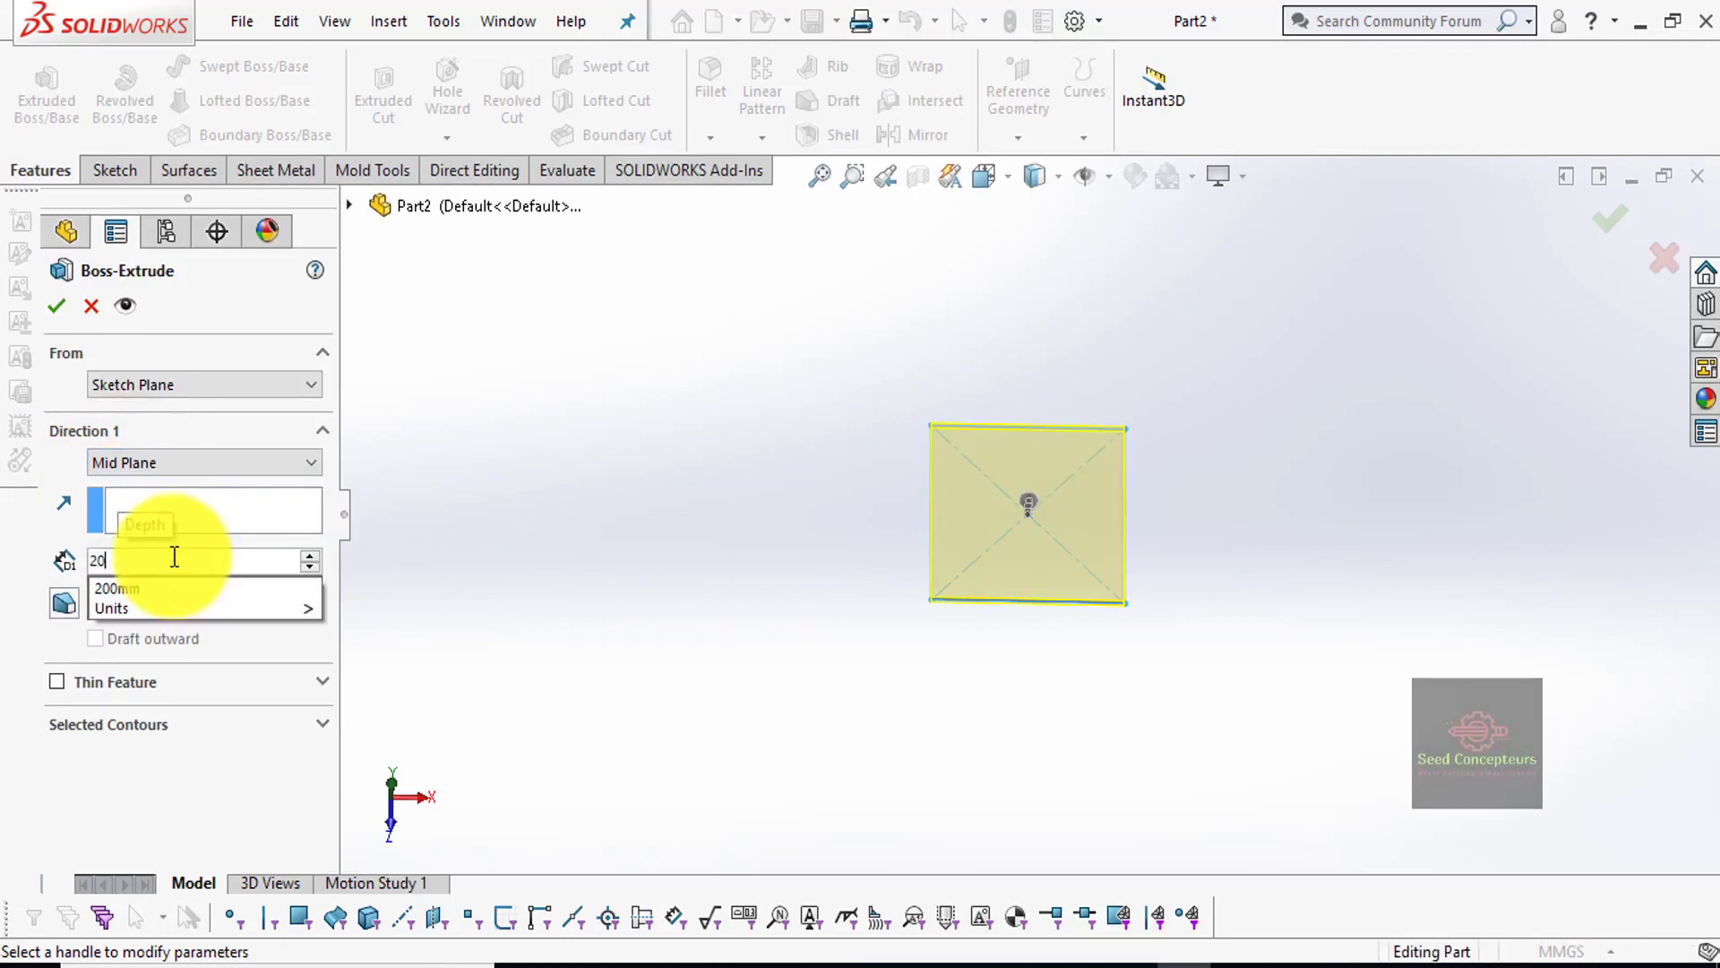
left_click(174, 556)
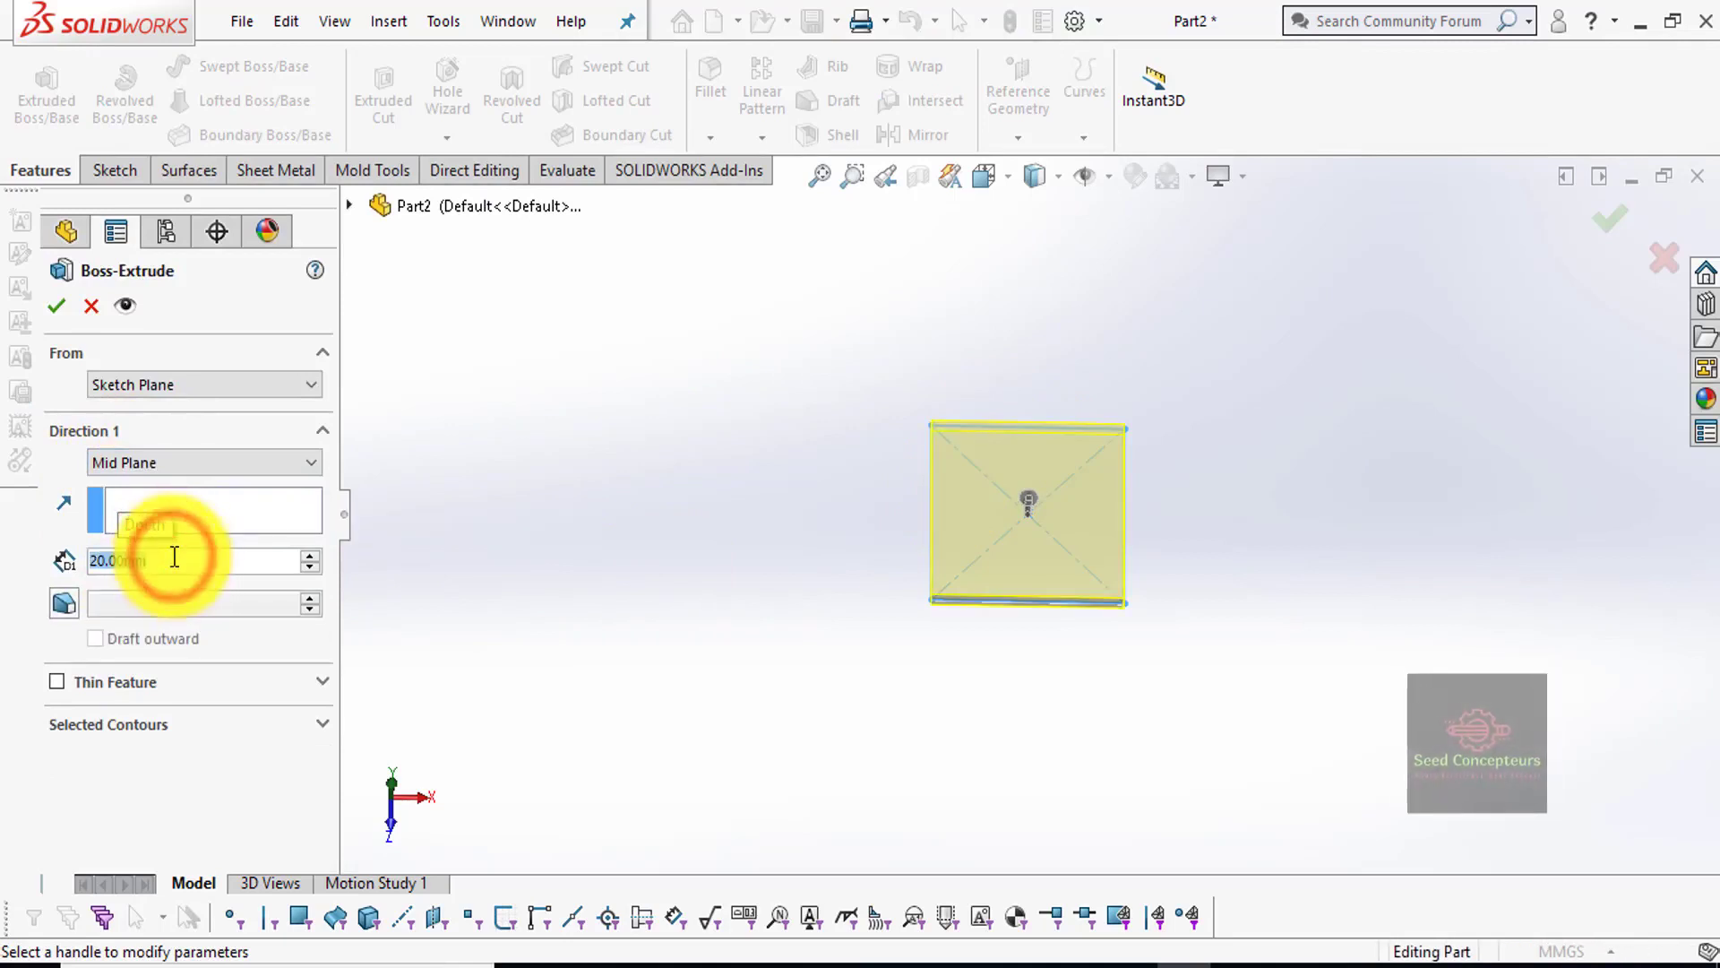
type("200")
key("Return")
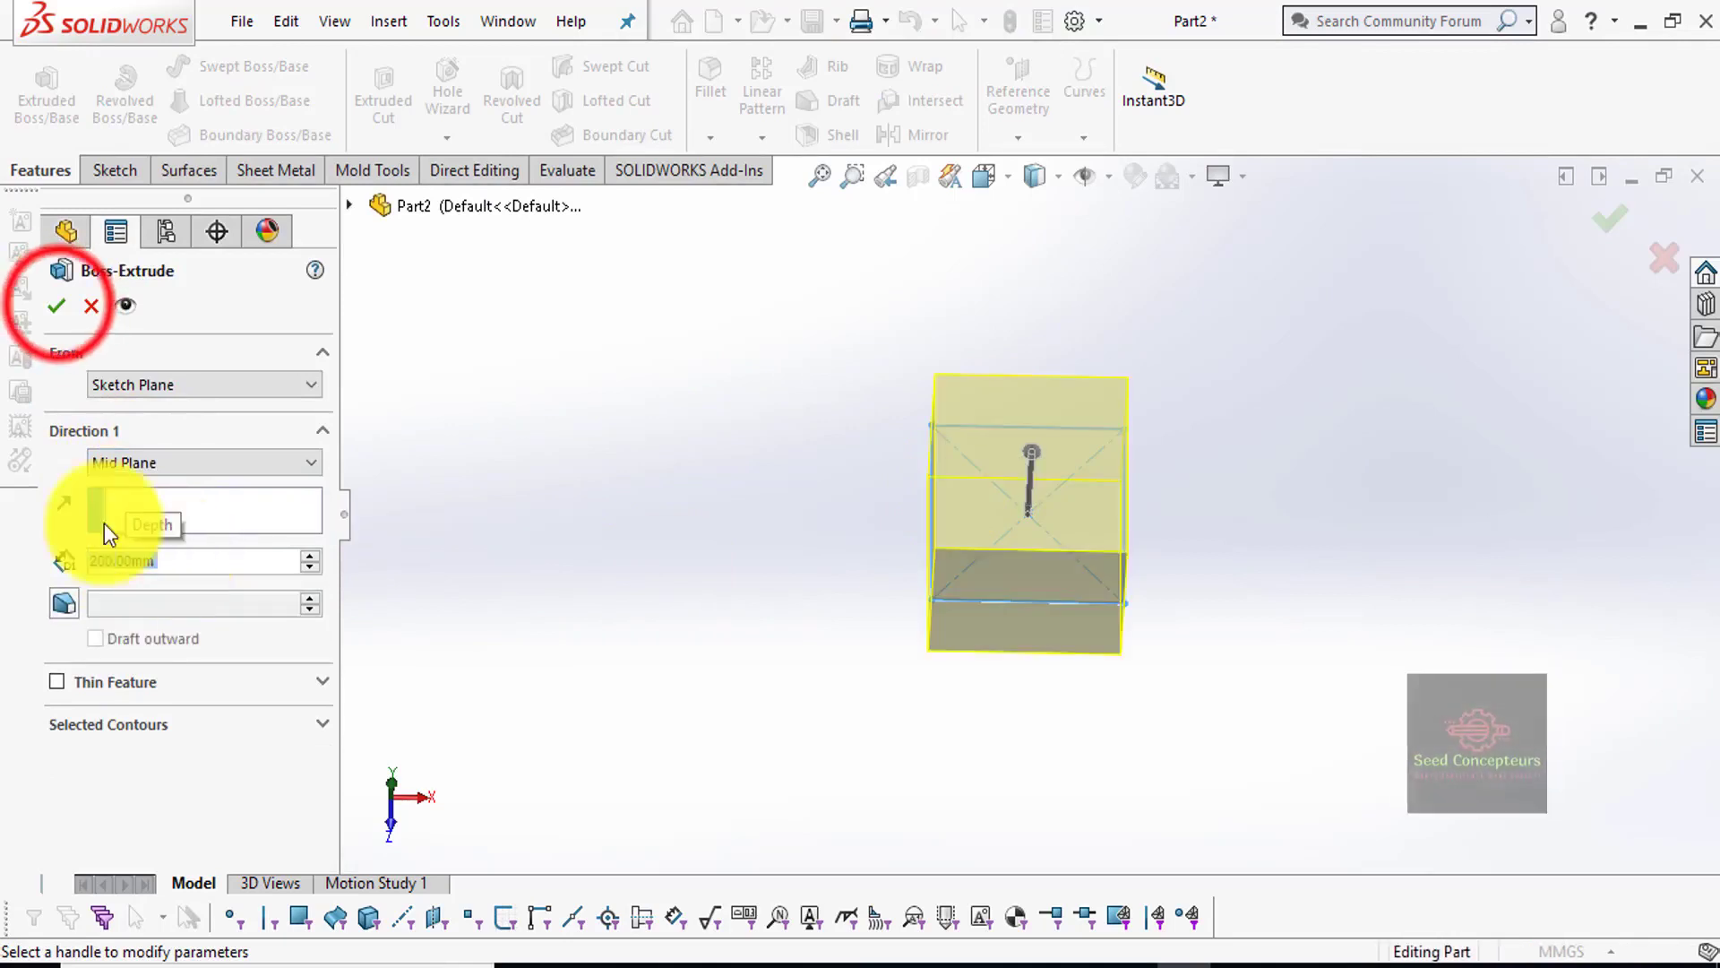
left_click(56, 305)
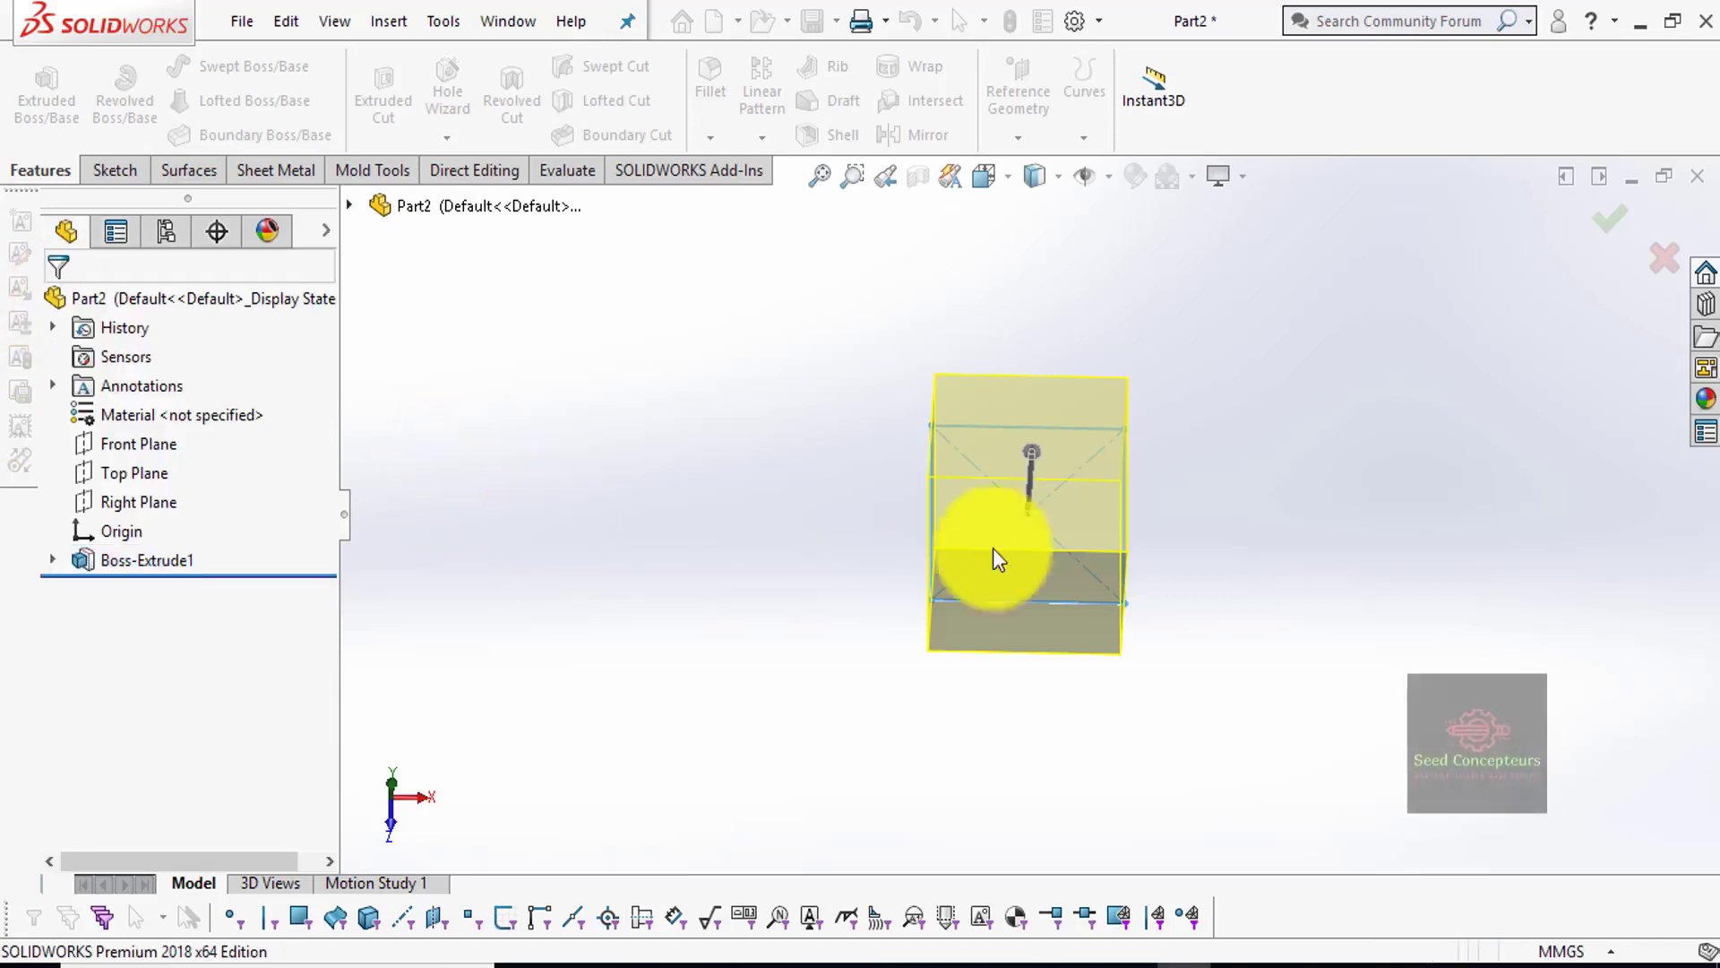
left_click(1278, 518)
middle_click_drag(1244, 456, 1214, 346)
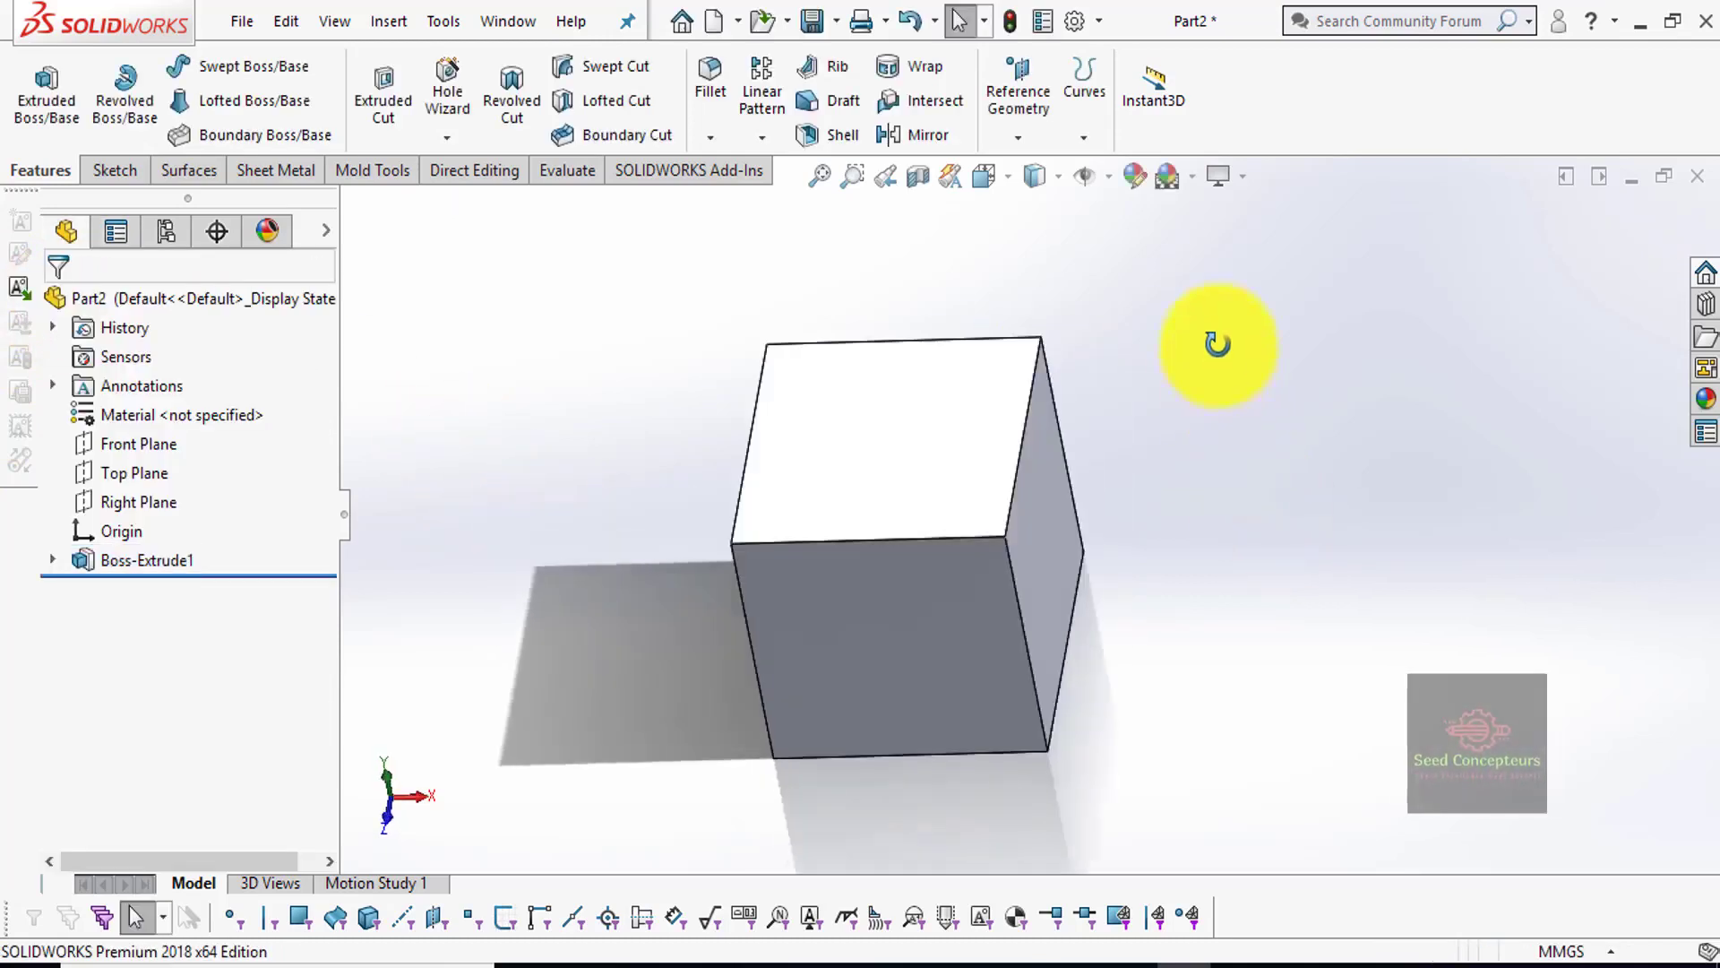
left_click(136, 444)
- Sketch on Front Plane, view Normal To, and draw a circle centred at the origin
left_click(230, 403)
left_click(623, 605)
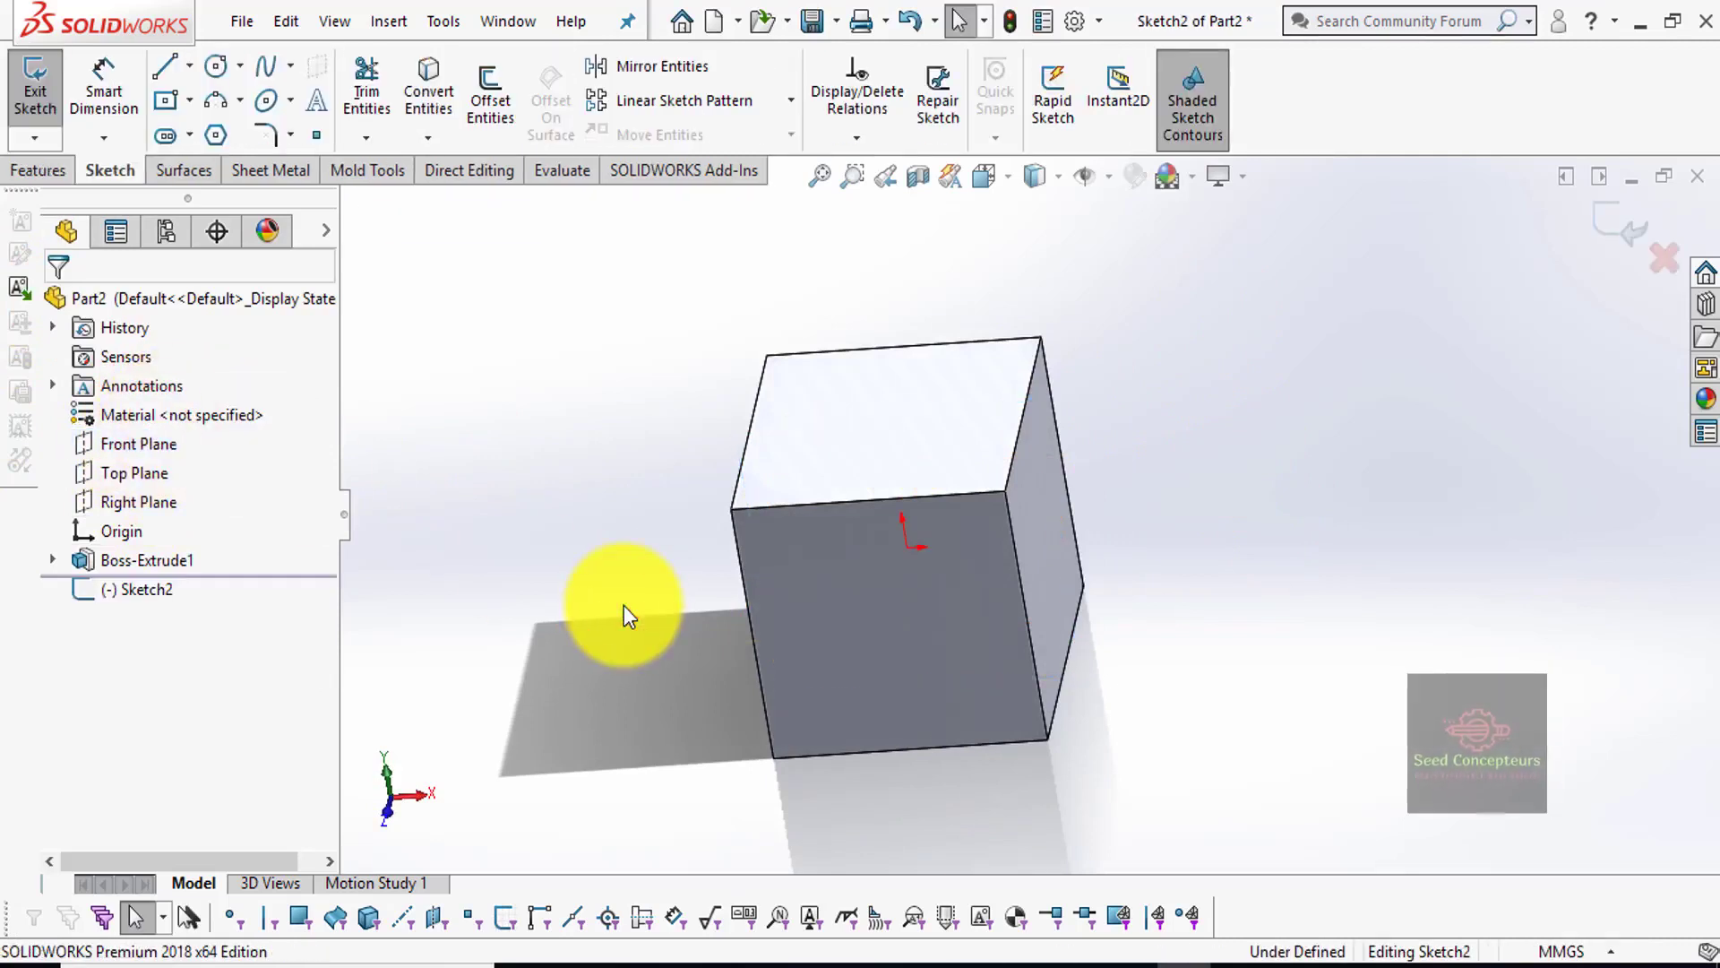
key("ctrl+8")
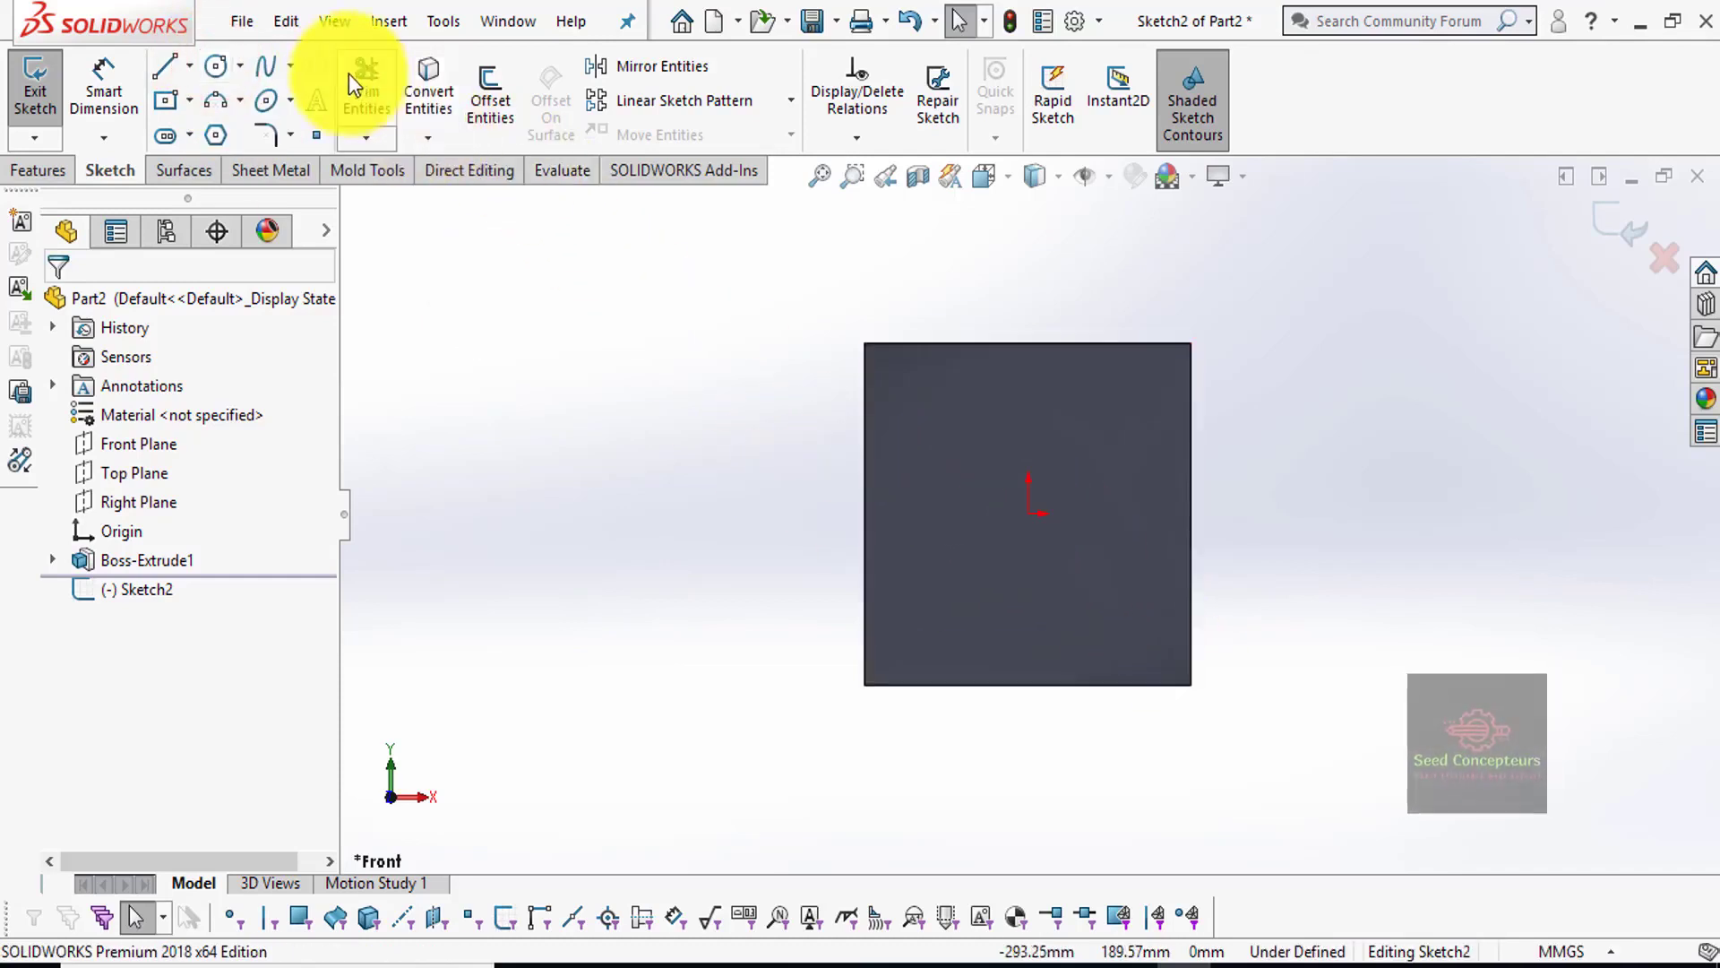
left_click(220, 66)
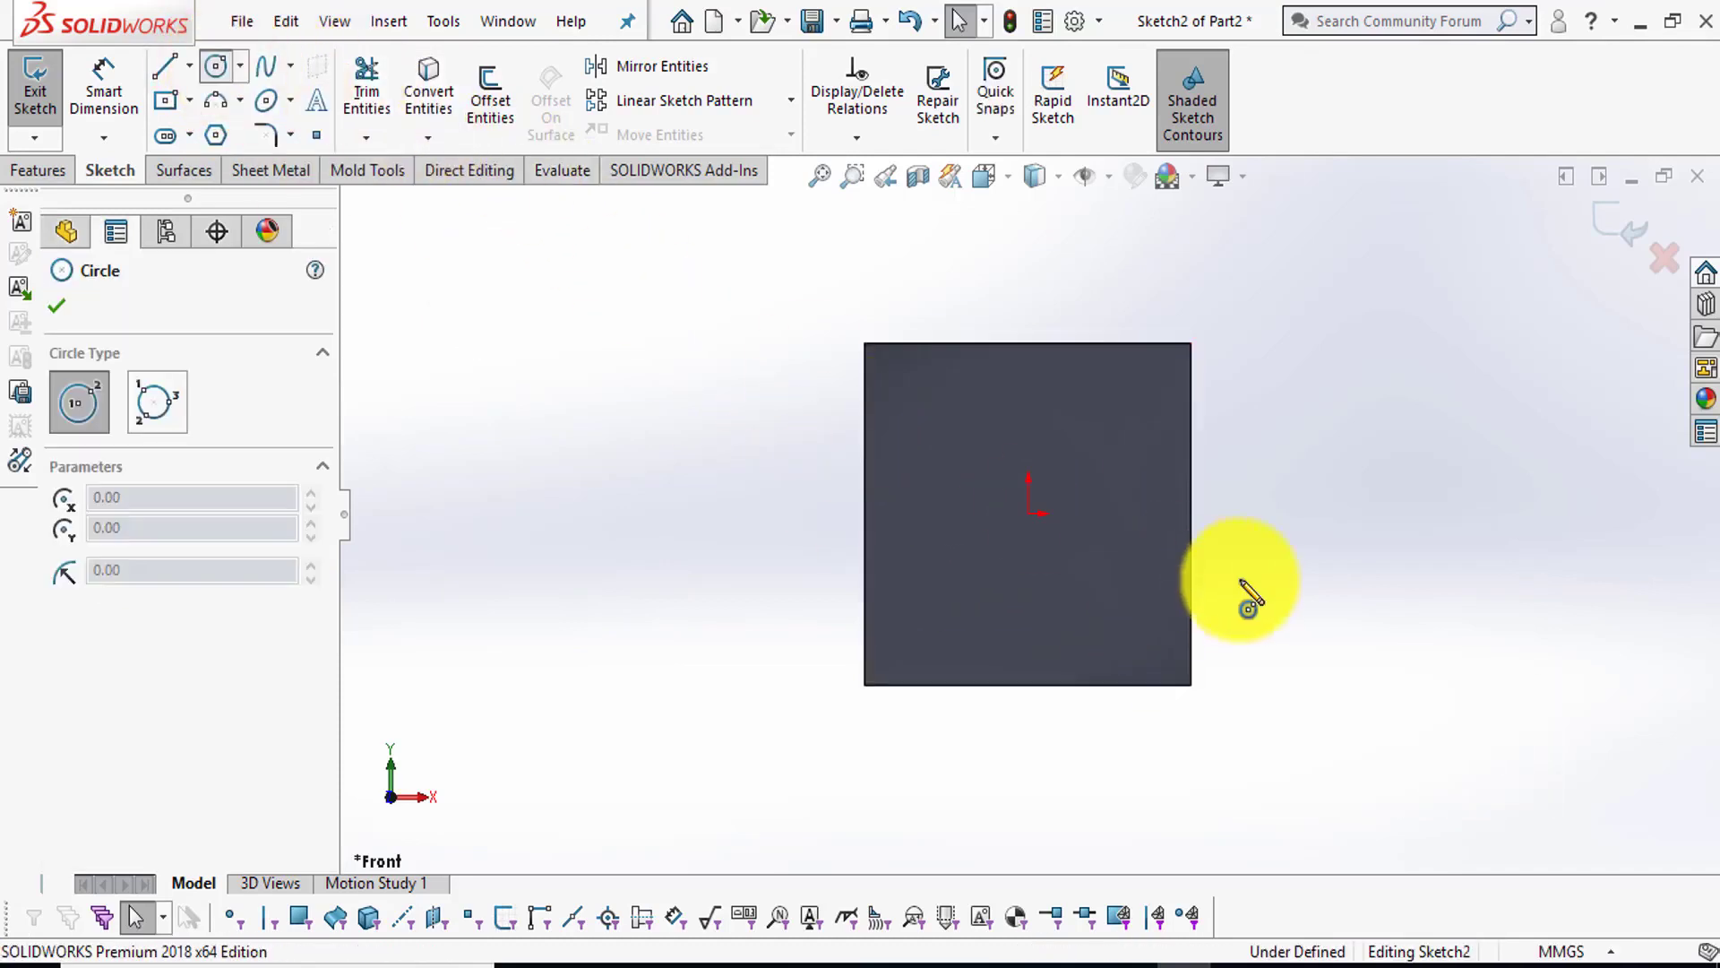
left_click(1027, 513)
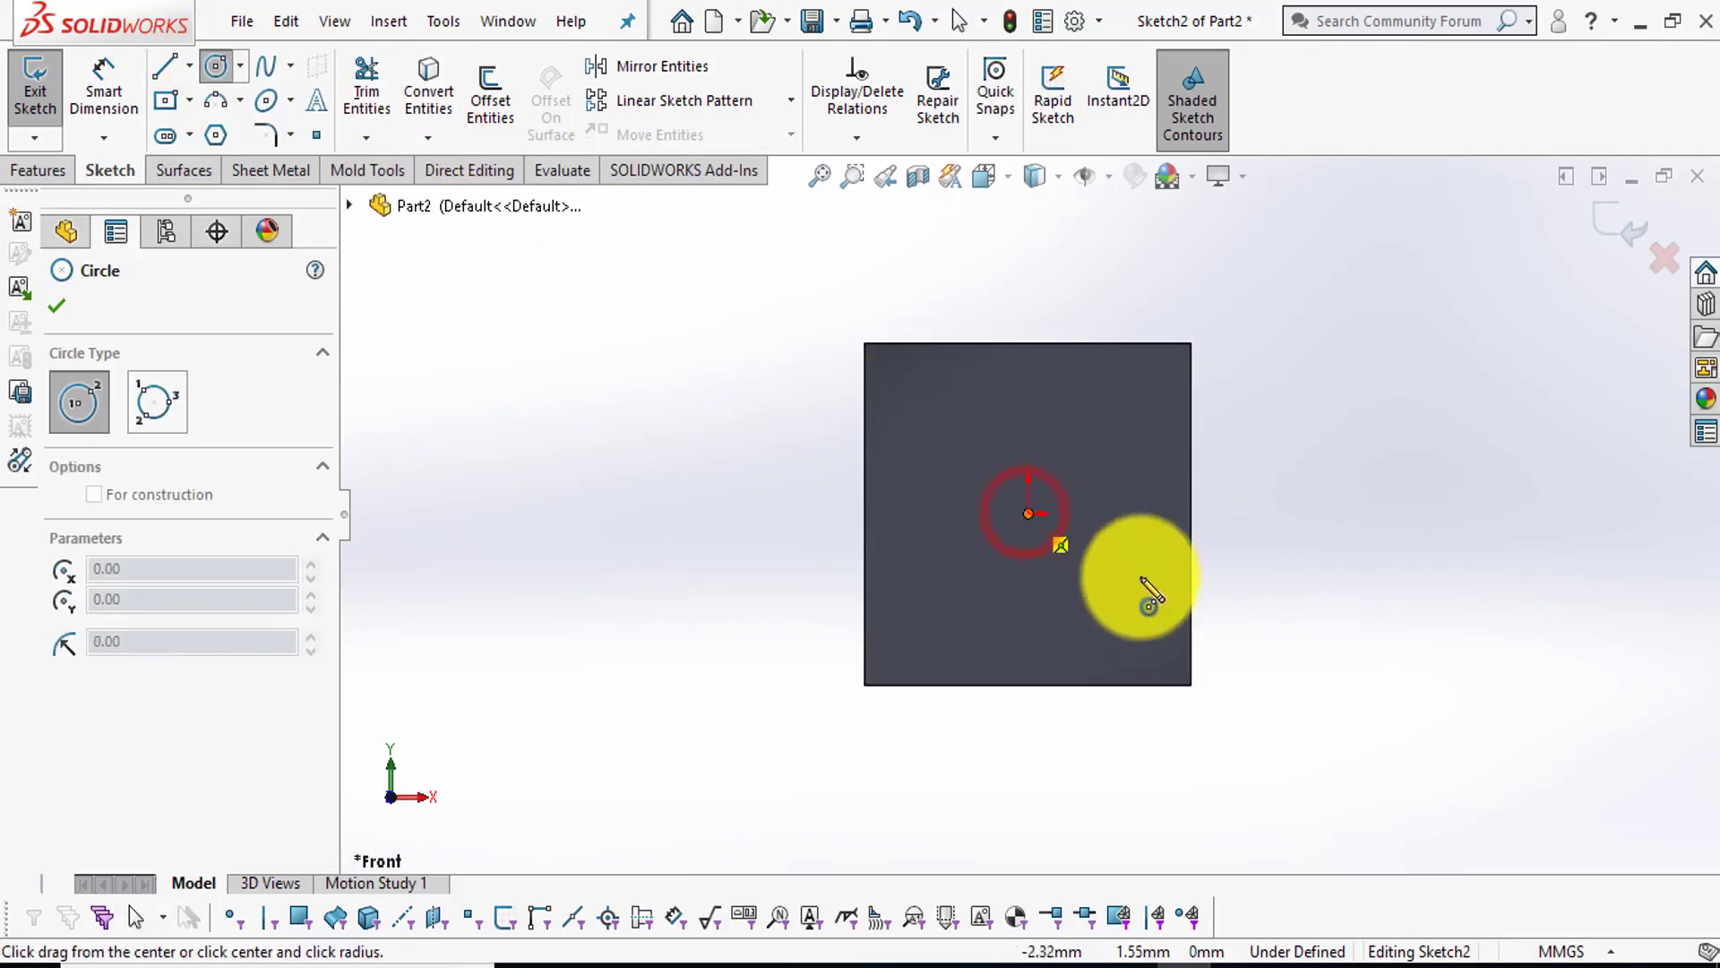
left_click(1201, 607)
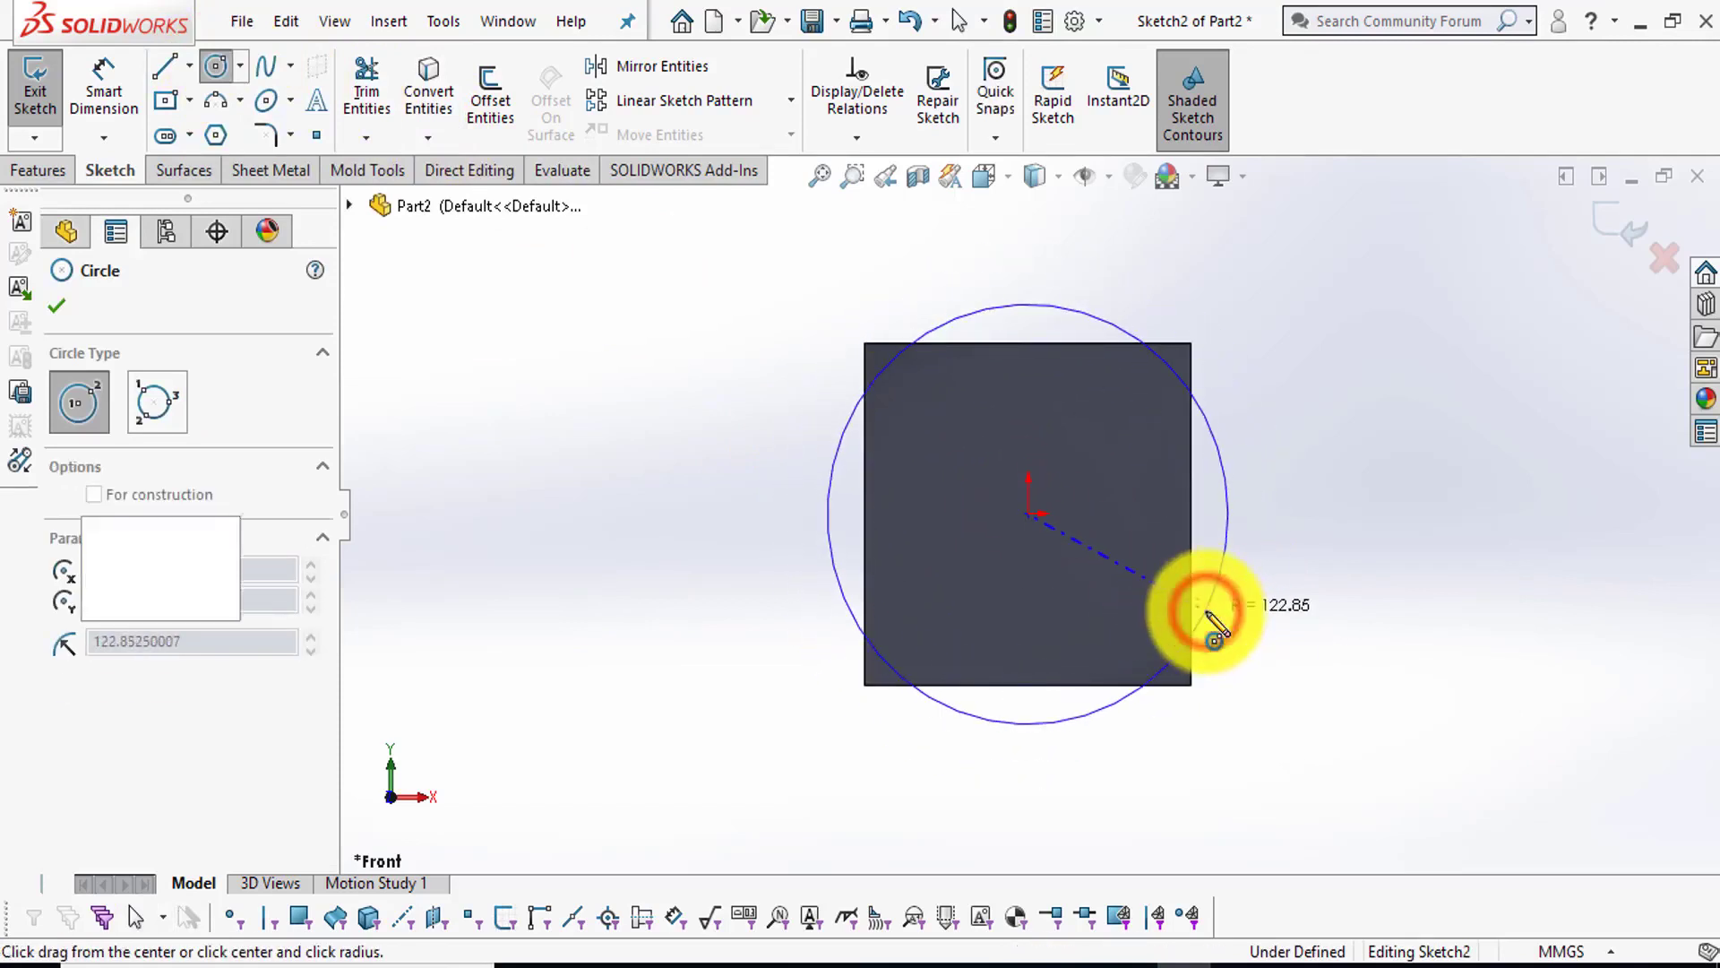
- Draw a vertical centerline through the origin and trim away the circle's left half
left_click(184, 65)
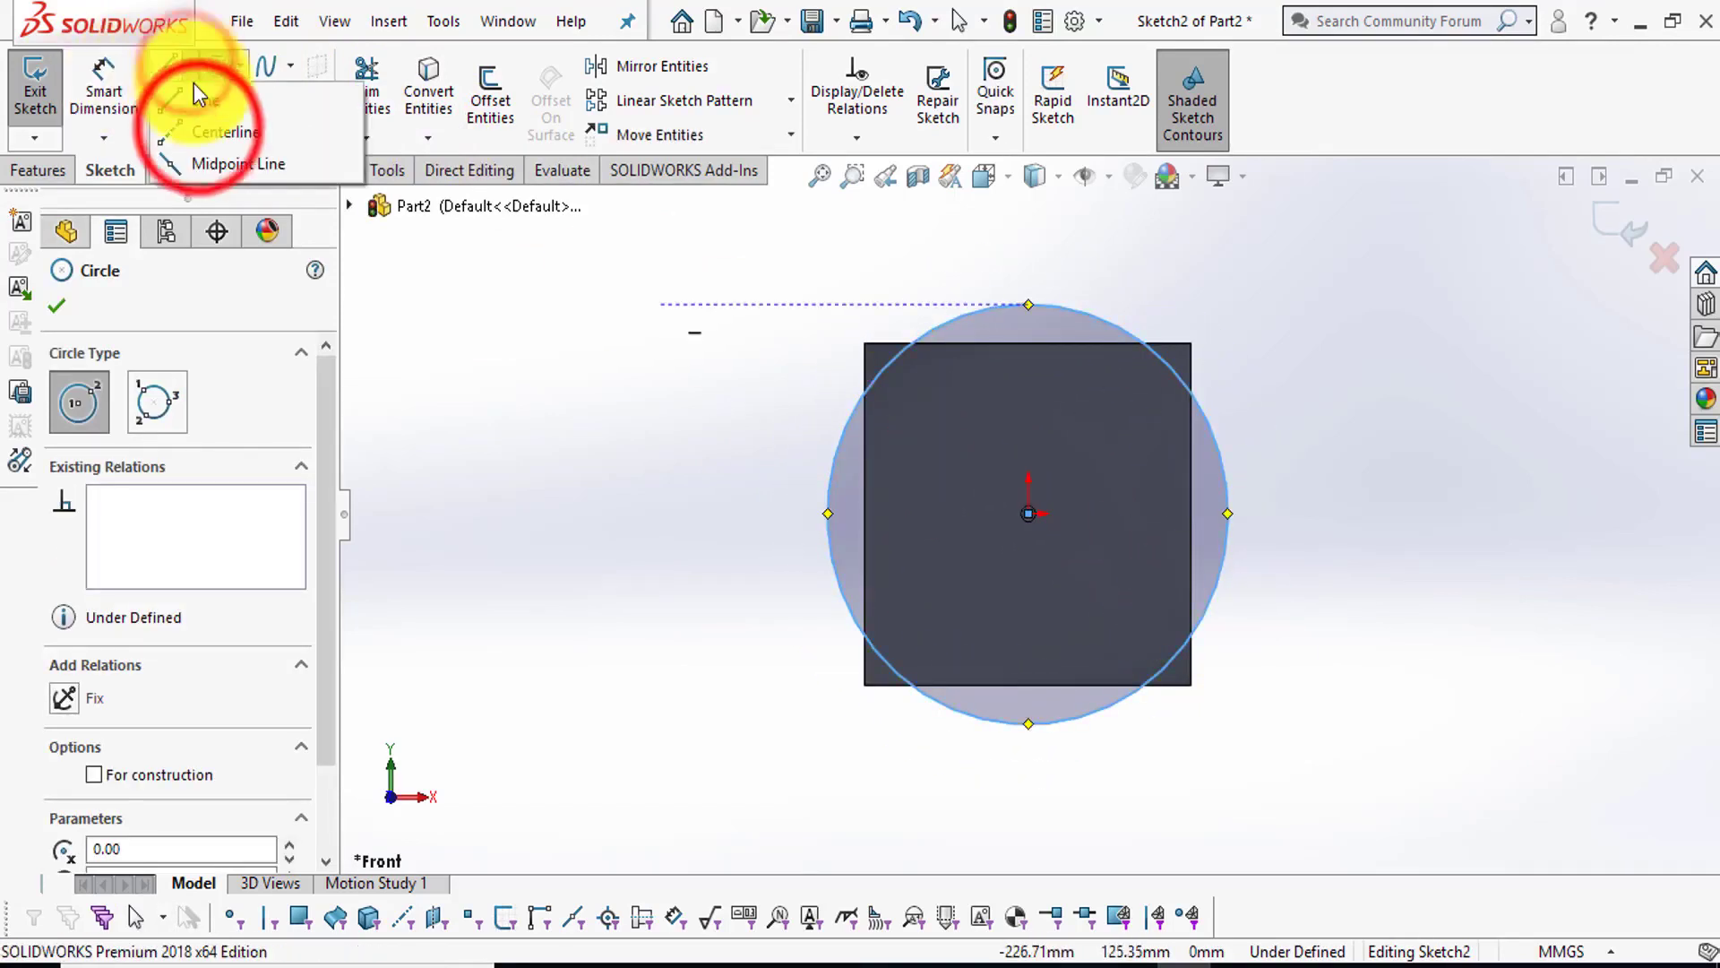
left_click(197, 127)
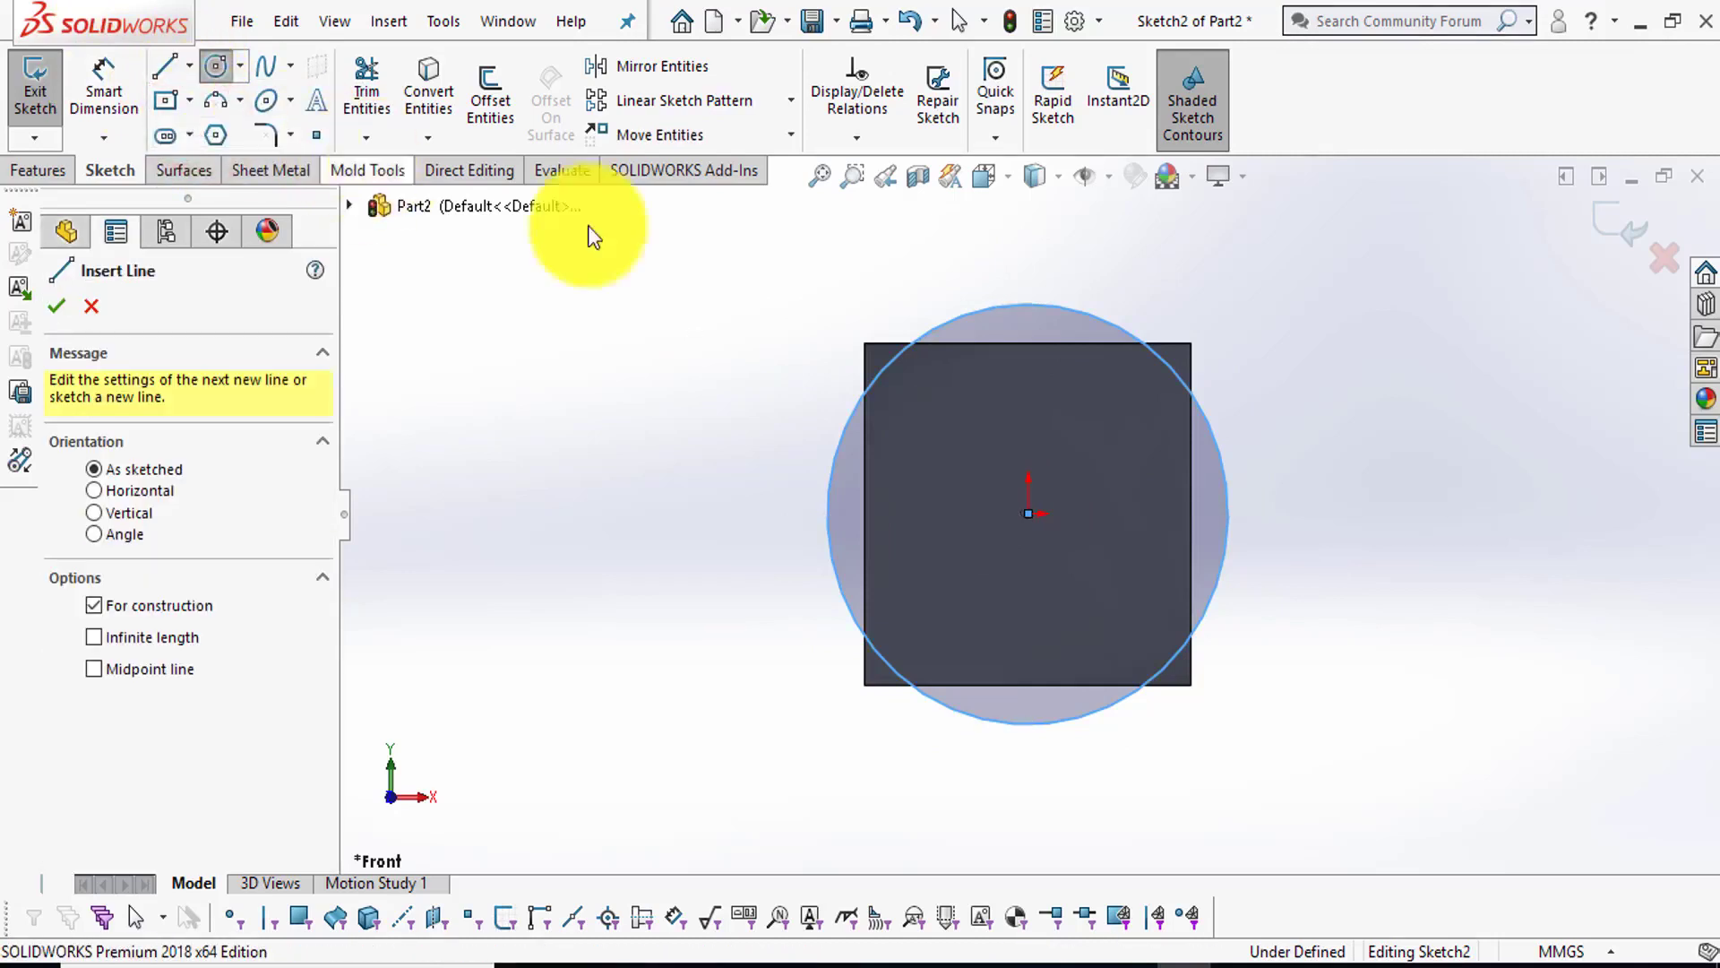
left_click(1024, 268)
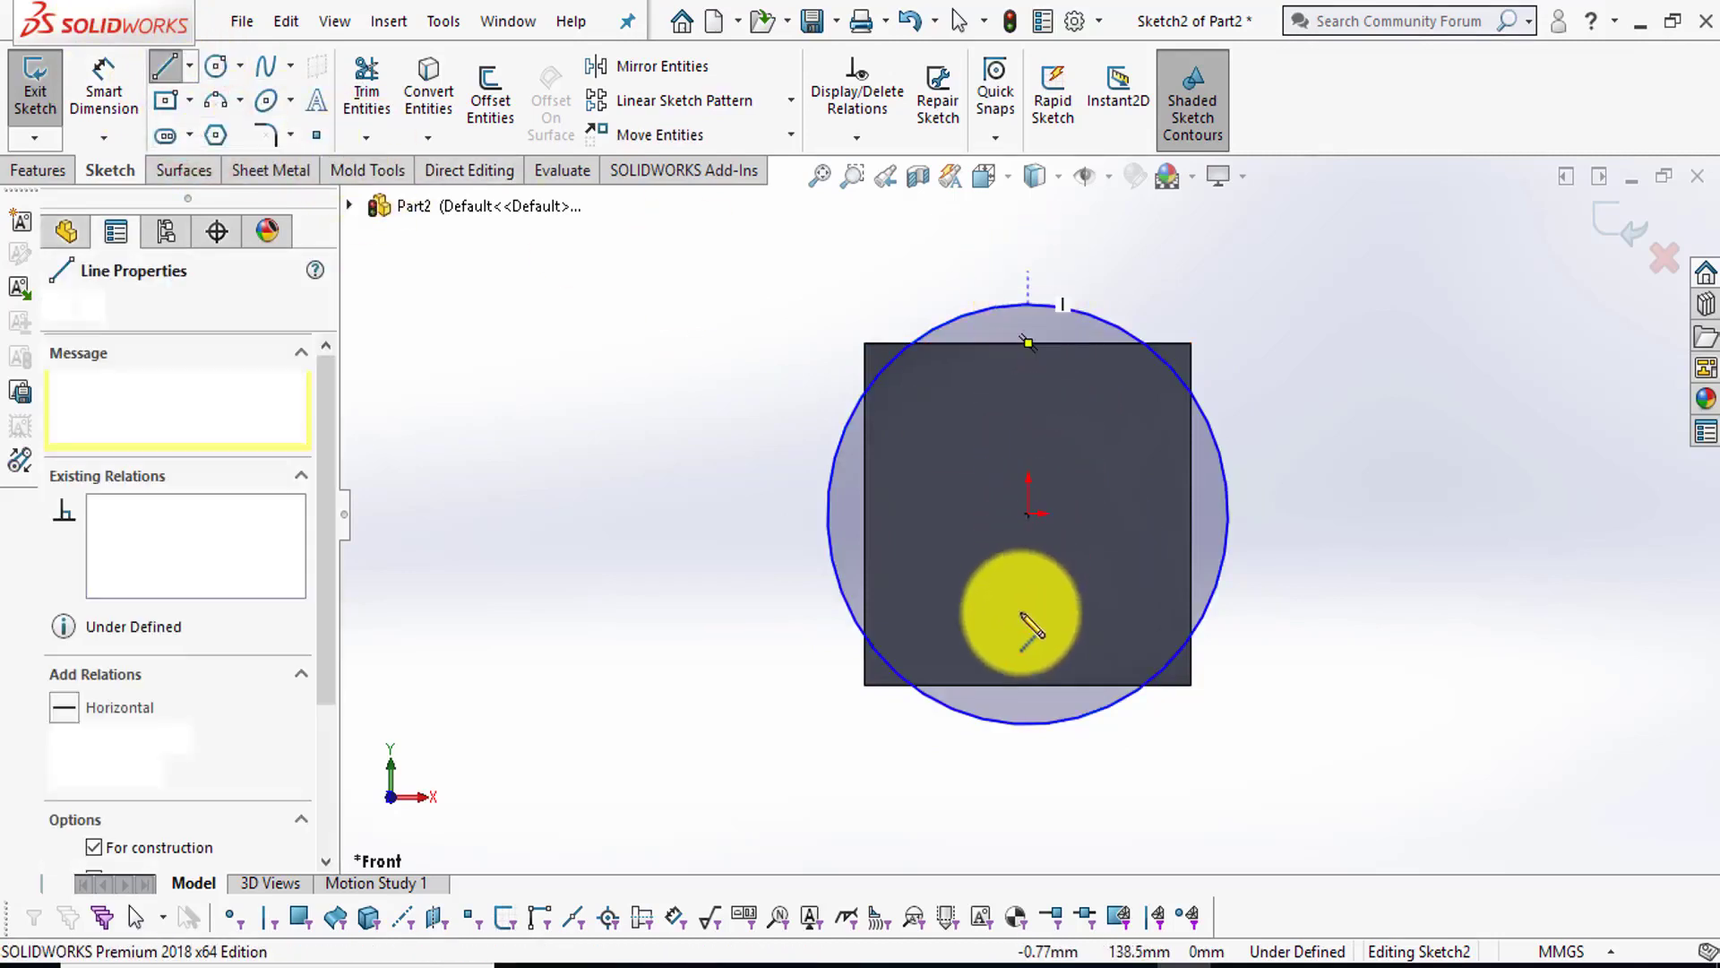
left_click(1030, 758)
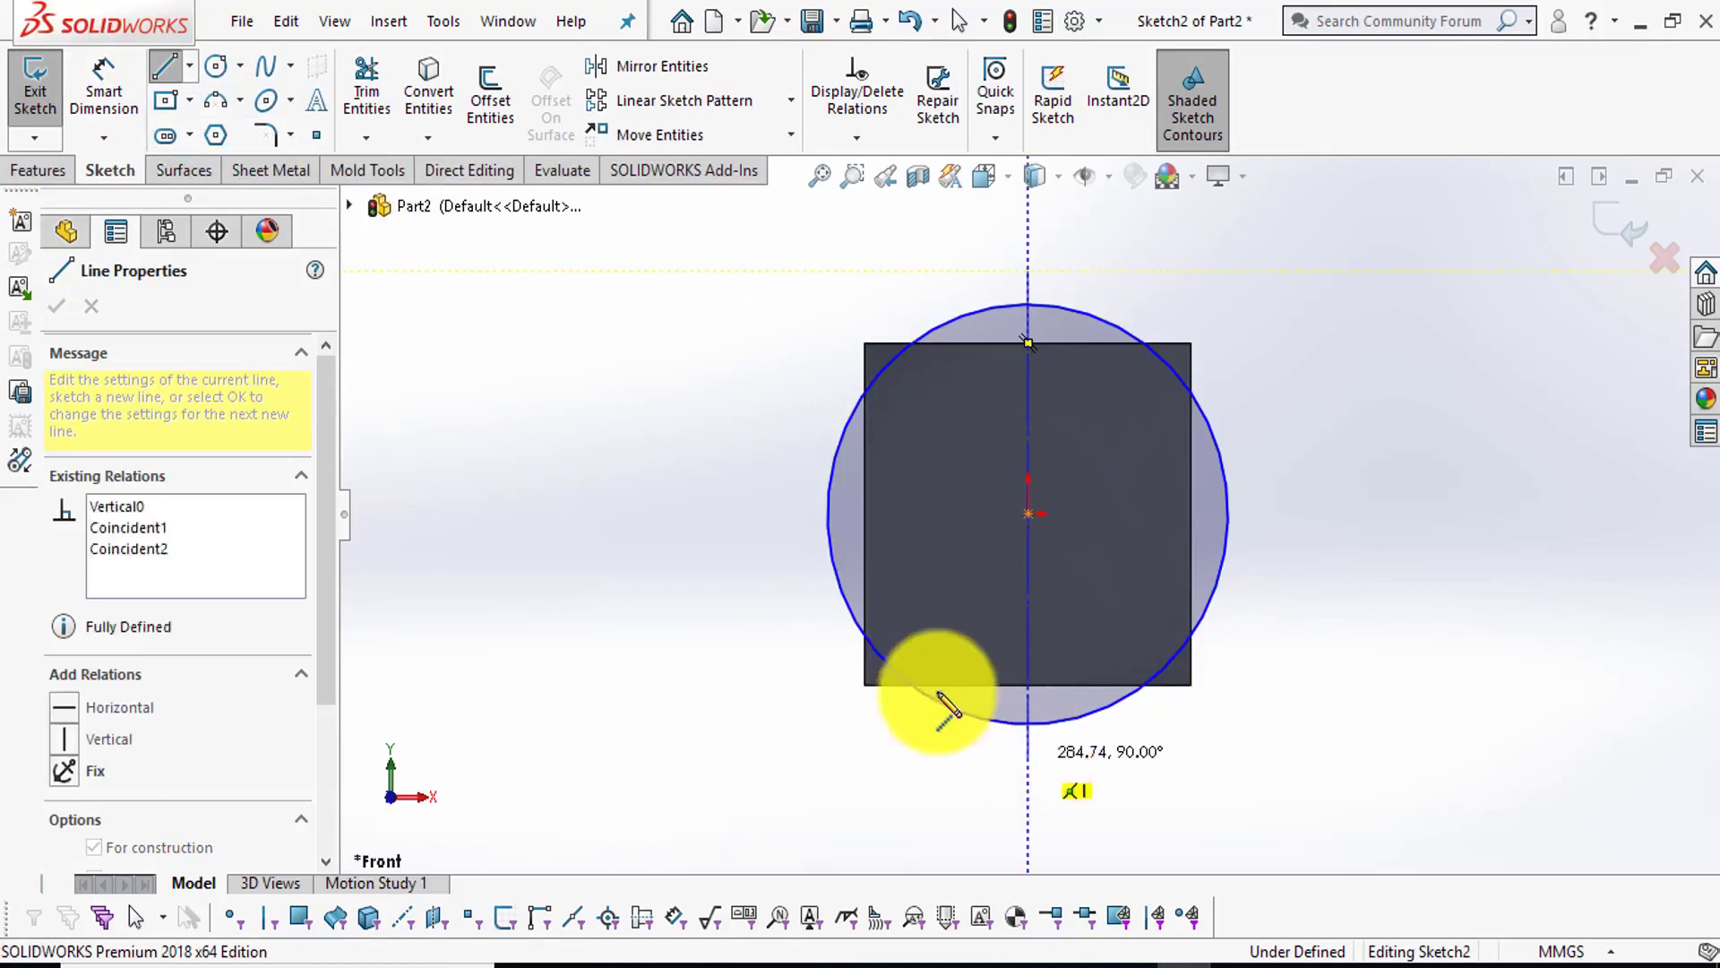
key("Escape")
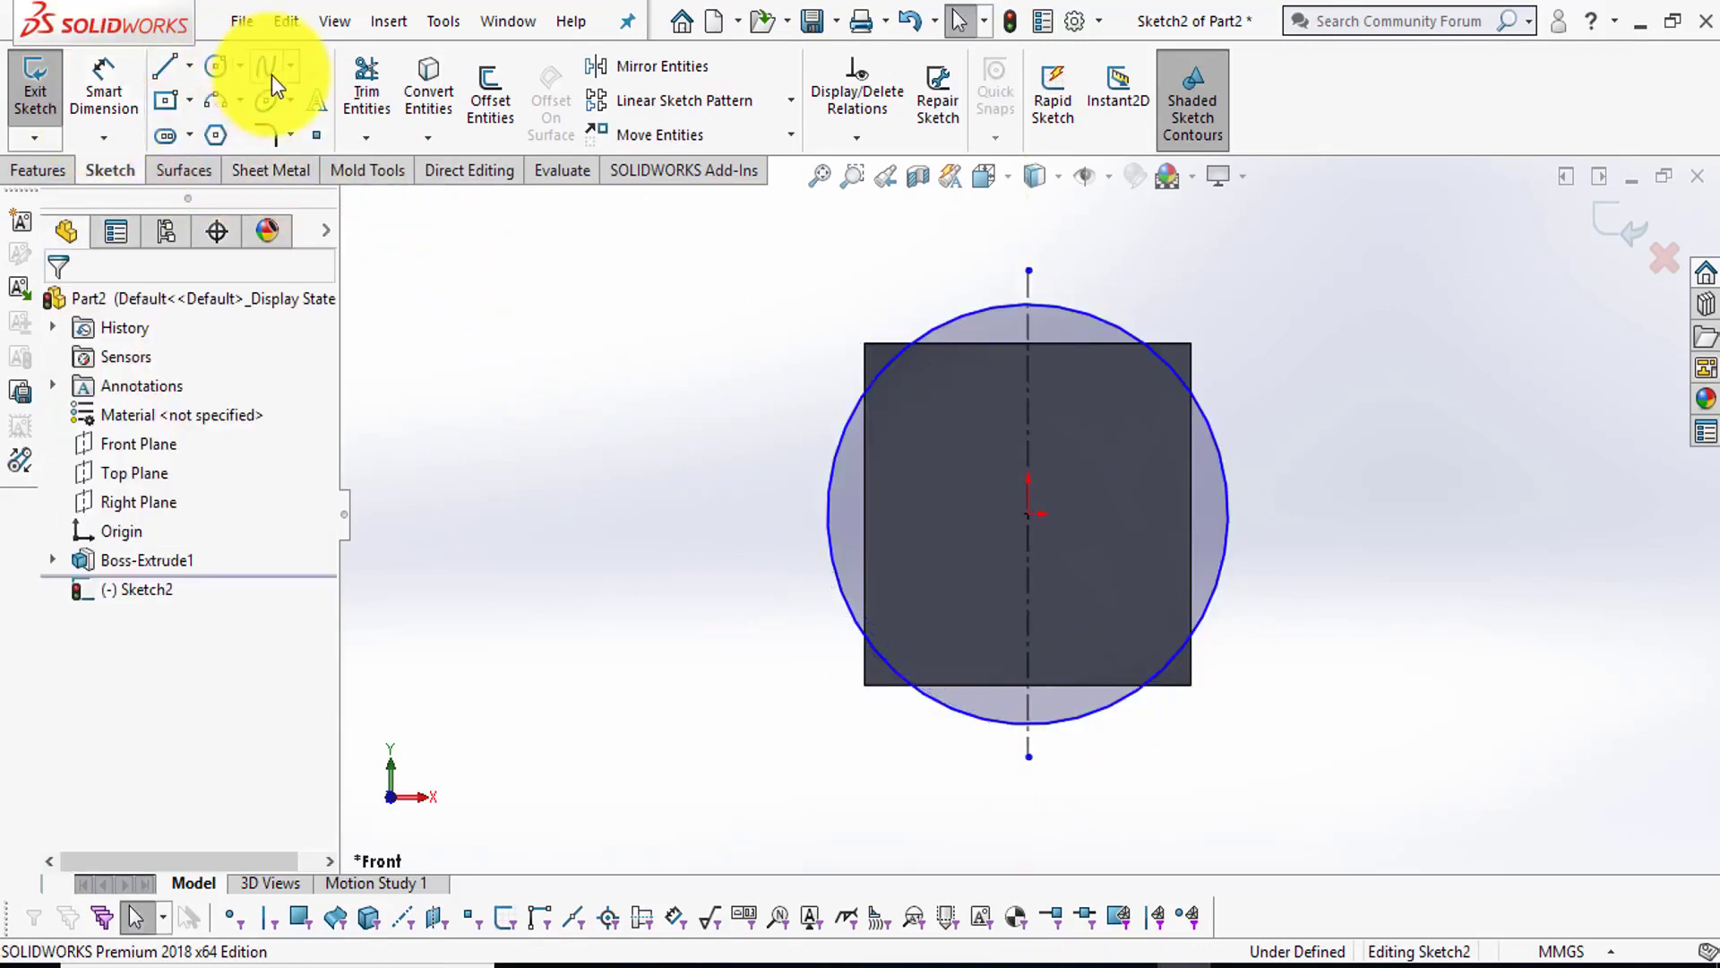
left_click(366, 67)
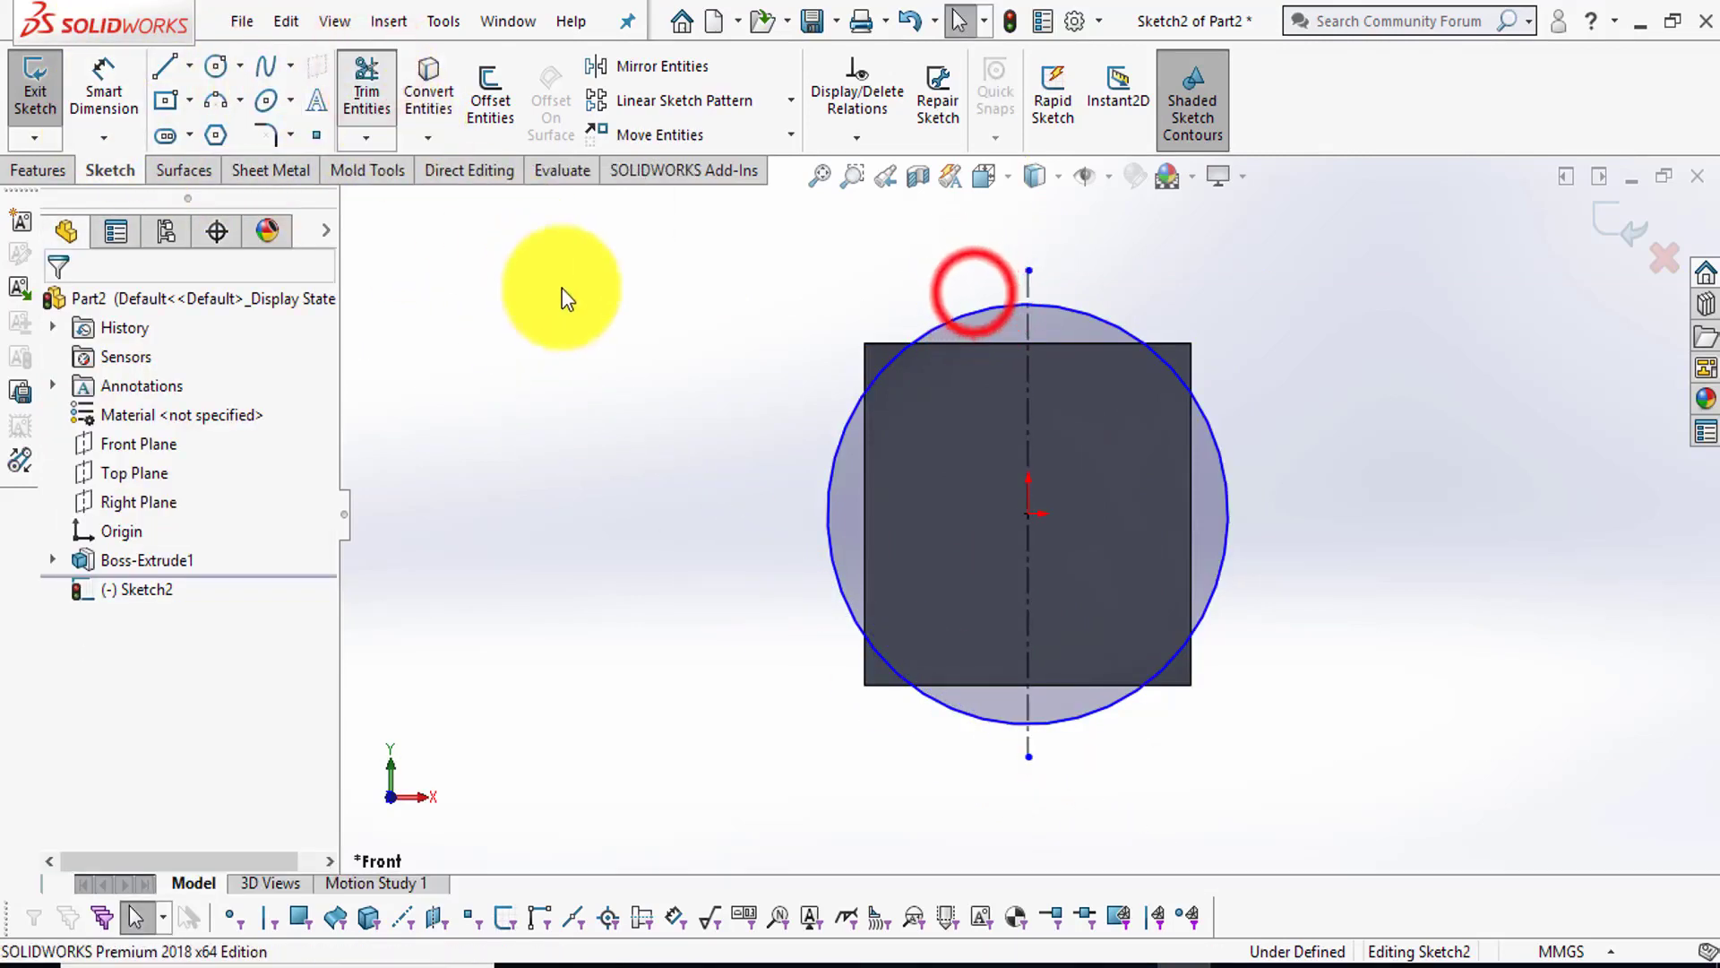
left_click_drag(980, 287, 951, 433)
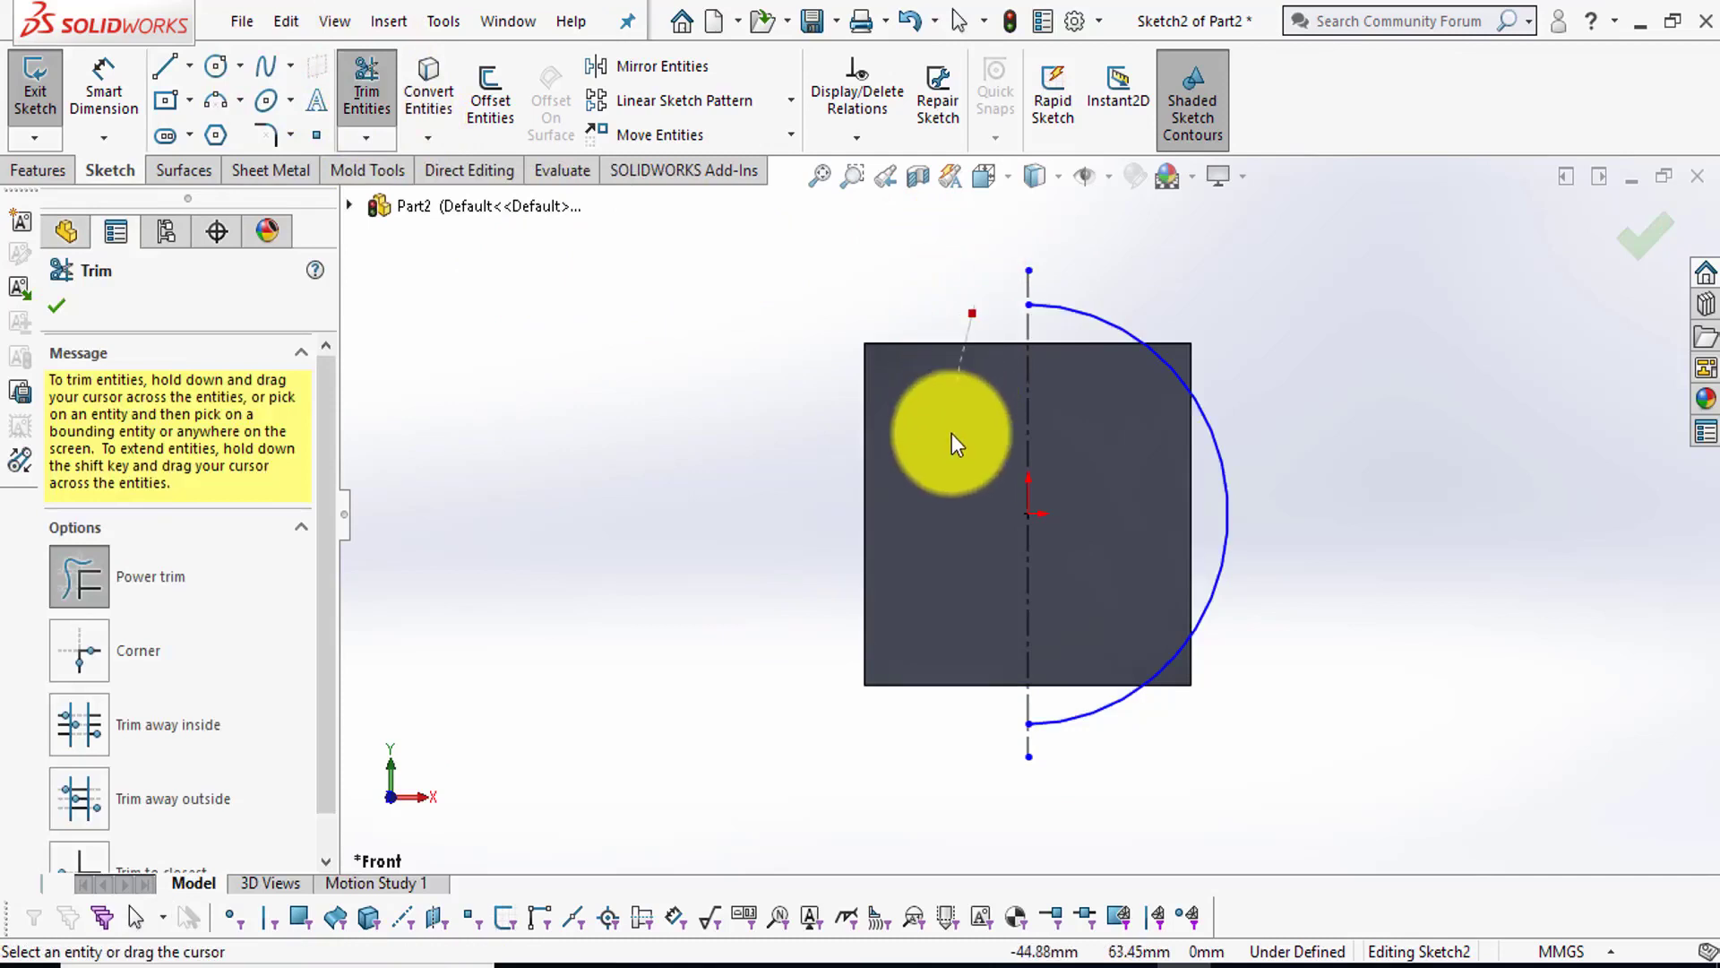
left_click(116, 90)
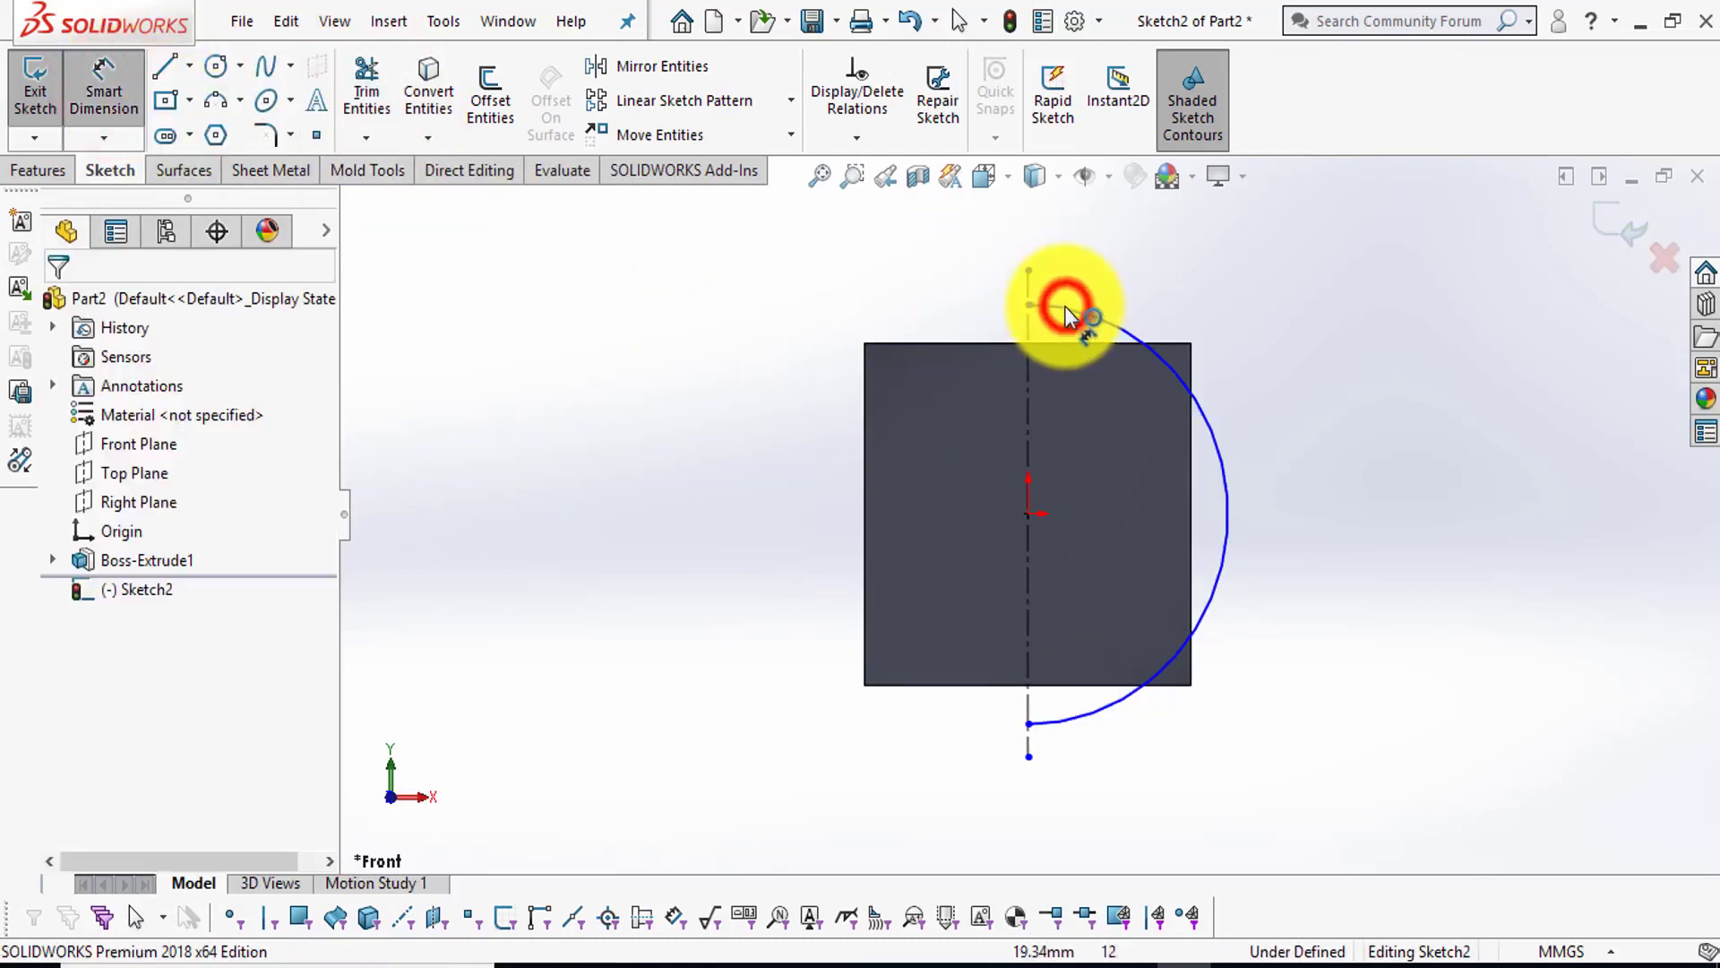
- Dimension the semicircle's radius to 125 mm and close Sketch2
left_click(1150, 286)
left_click(1175, 287)
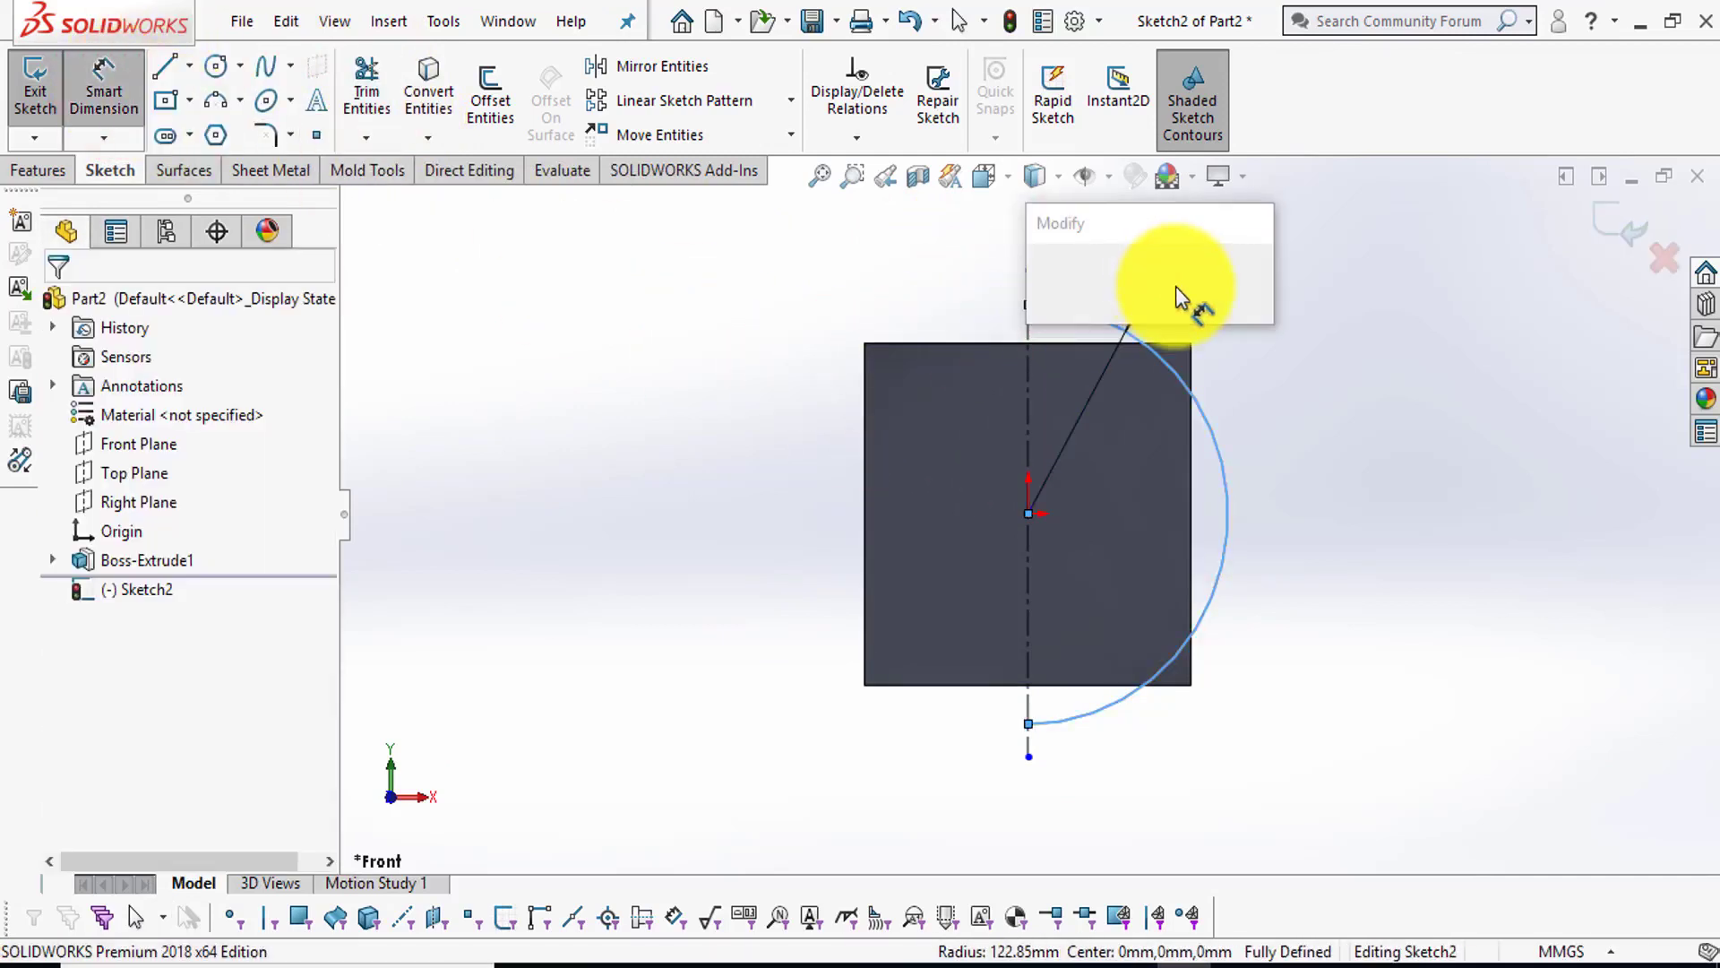
type("125")
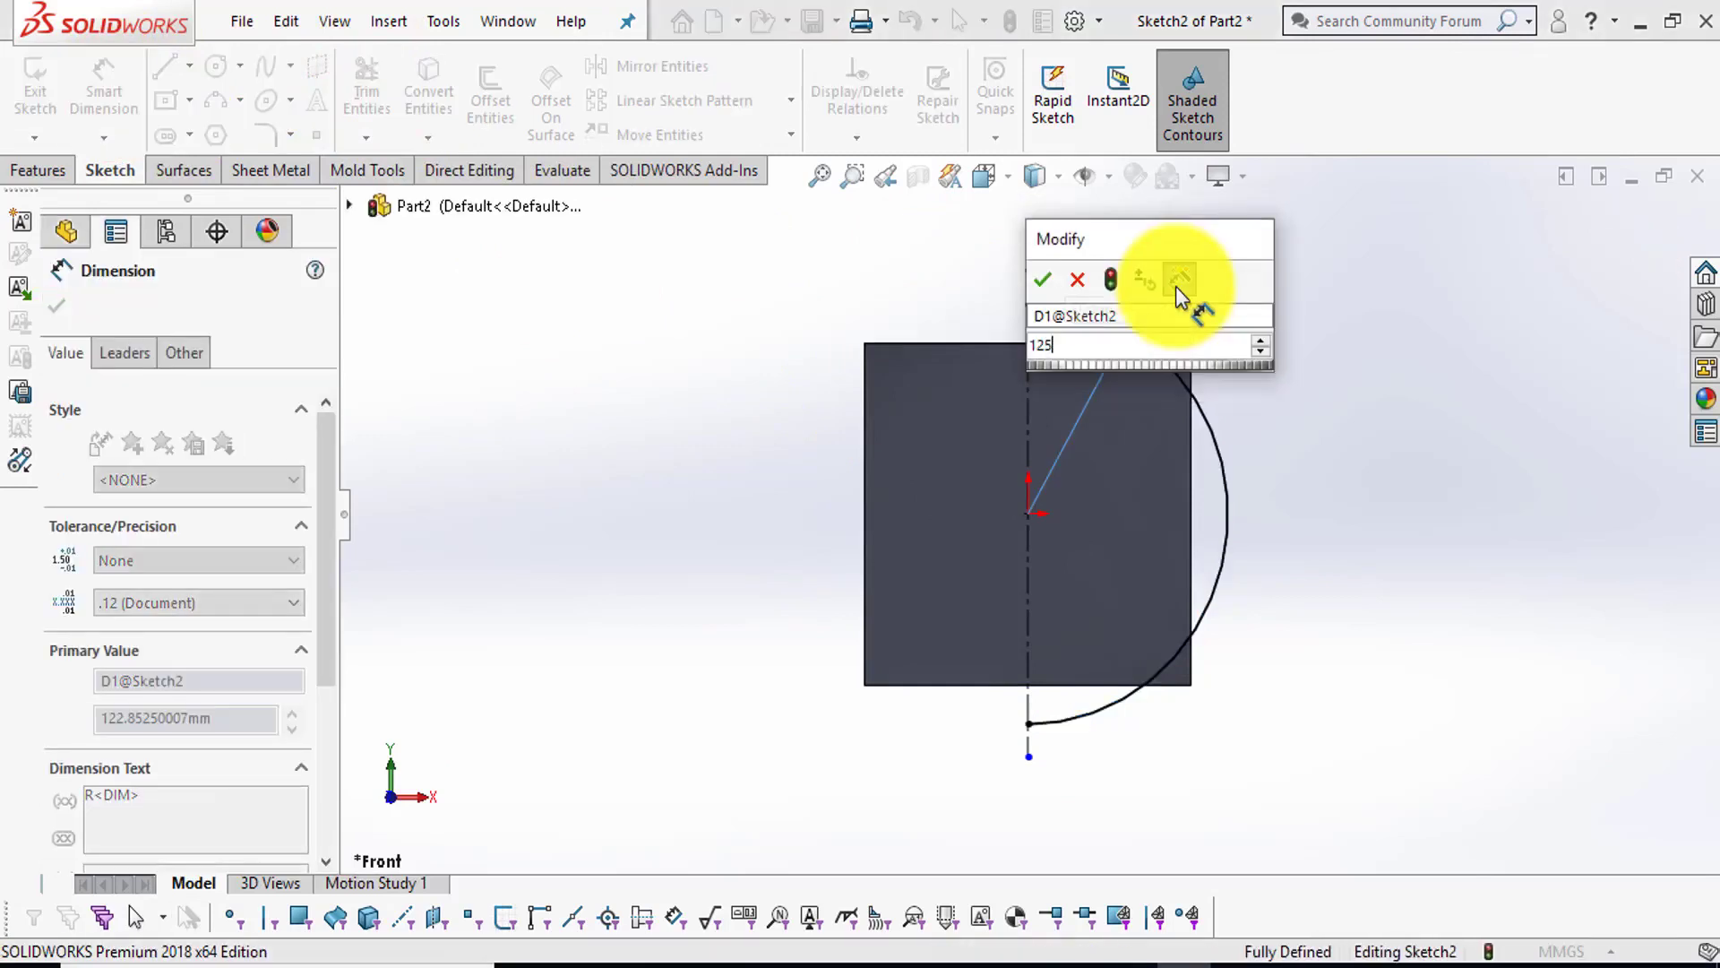
key("Return")
left_click(1613, 222)
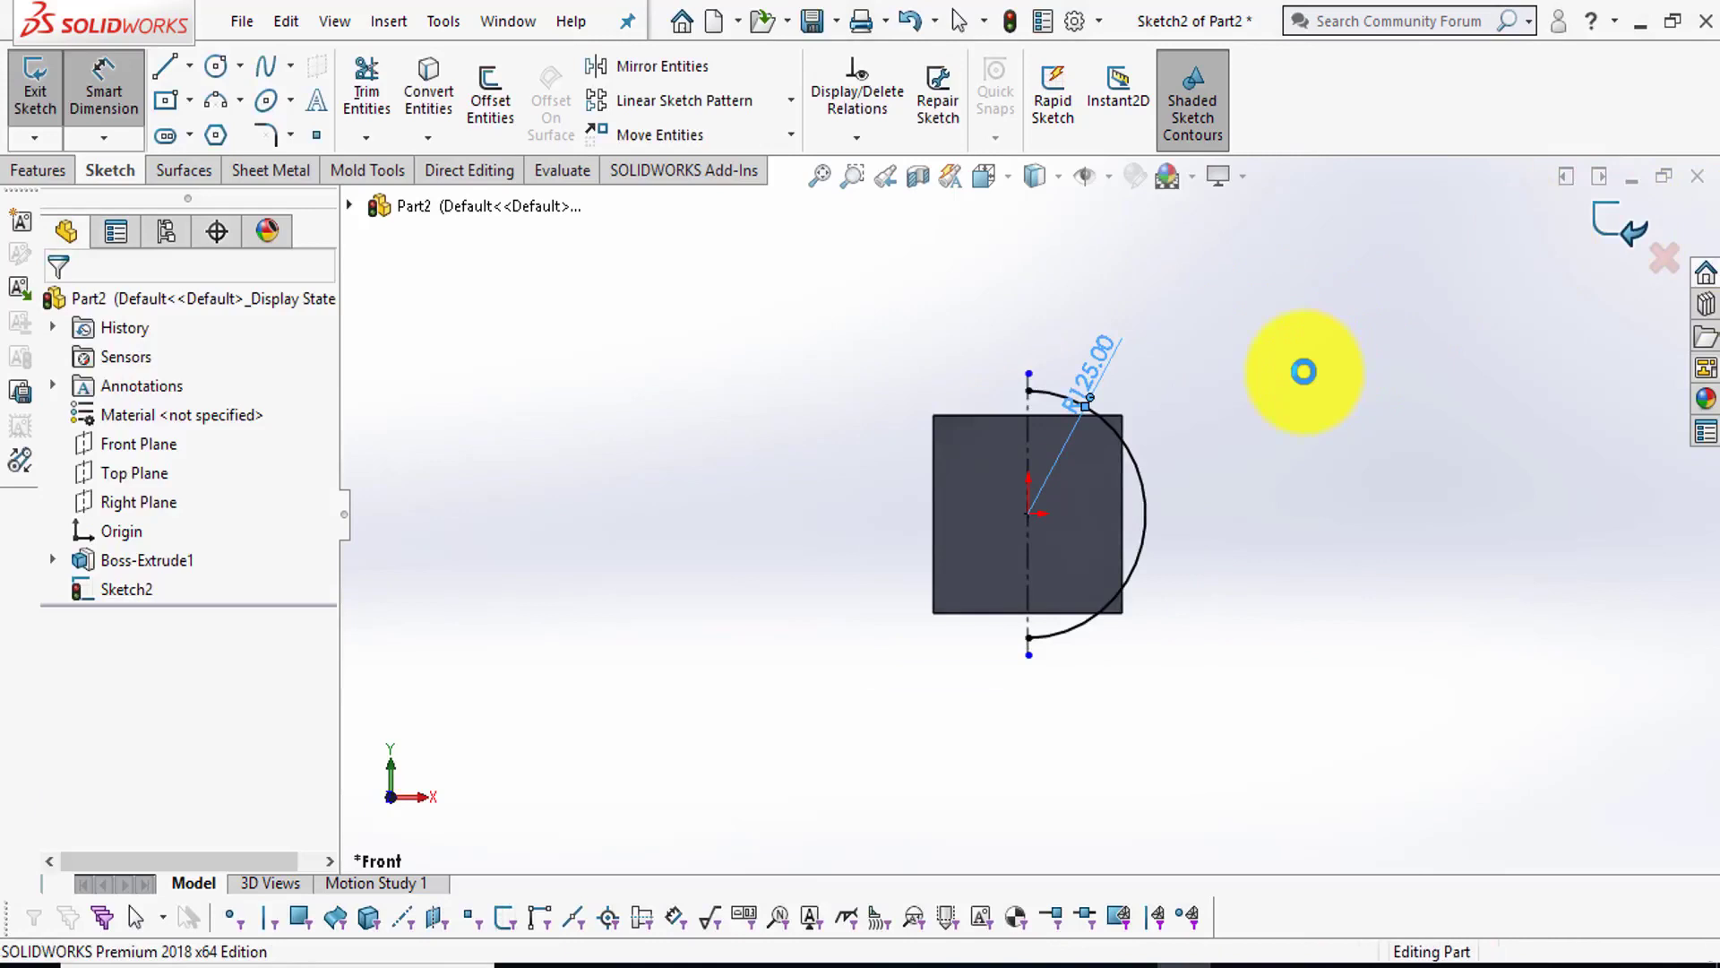
key("ctrl+b")
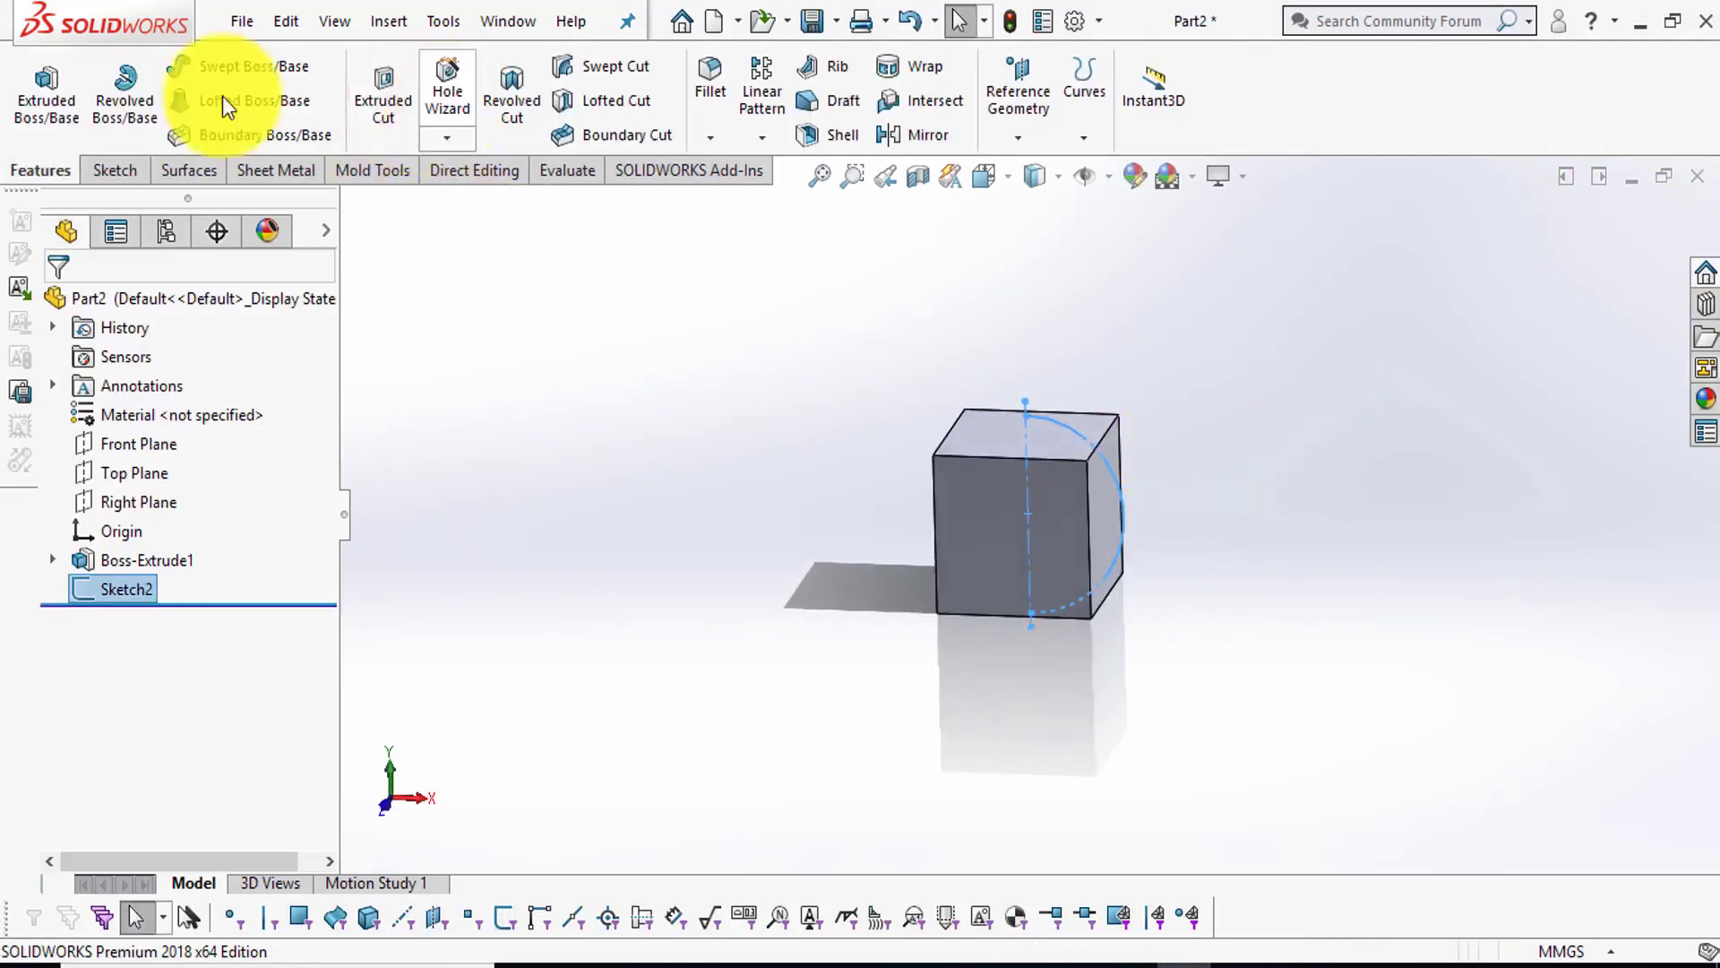
- Revolve the semicircle into an unmerged sphere body, Revolve1, and check the Solid Bodies list
left_click(125, 85)
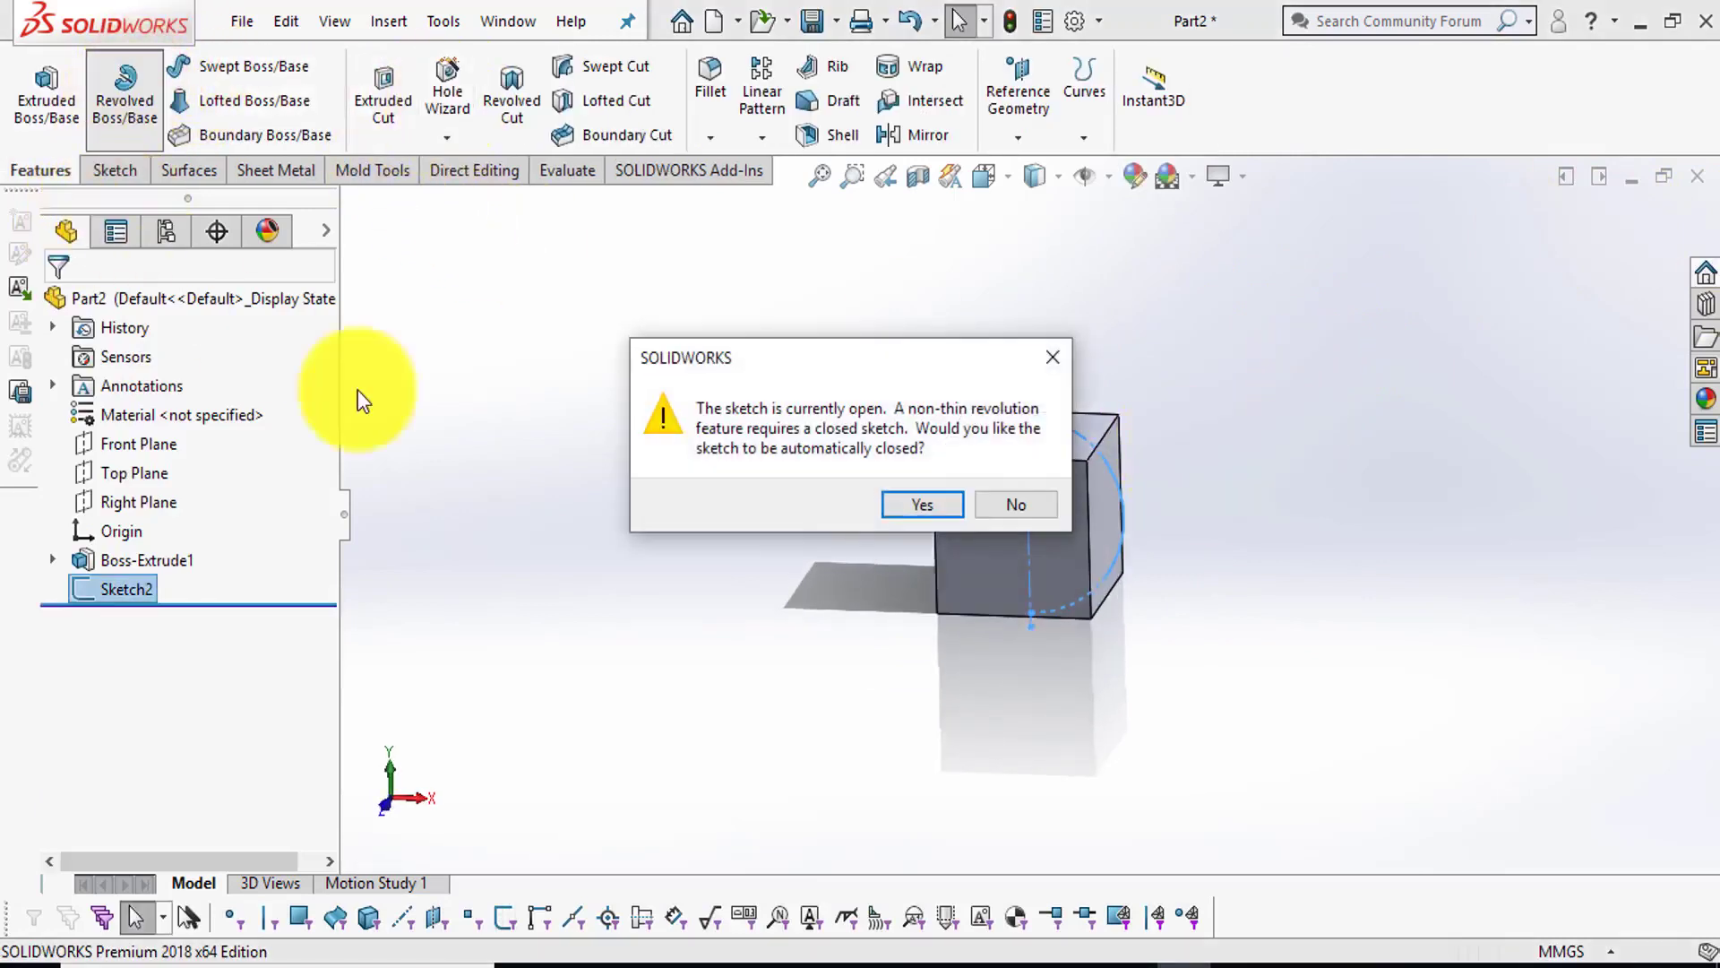
left_click(913, 505)
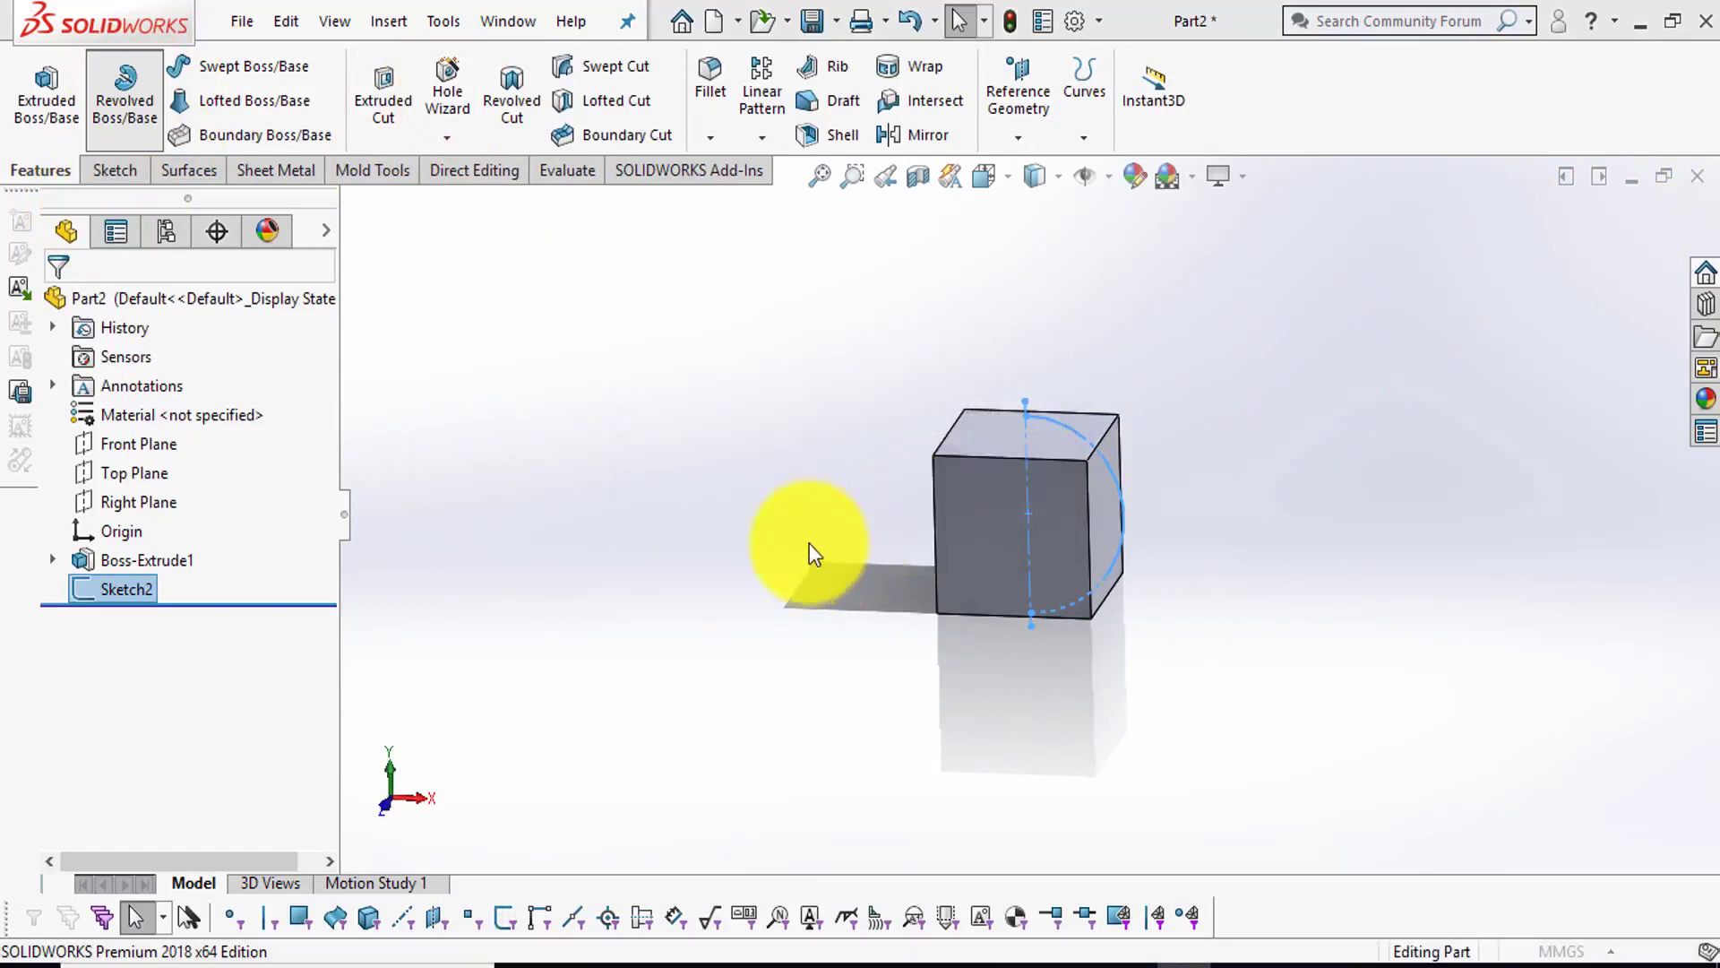
left_click(93, 547)
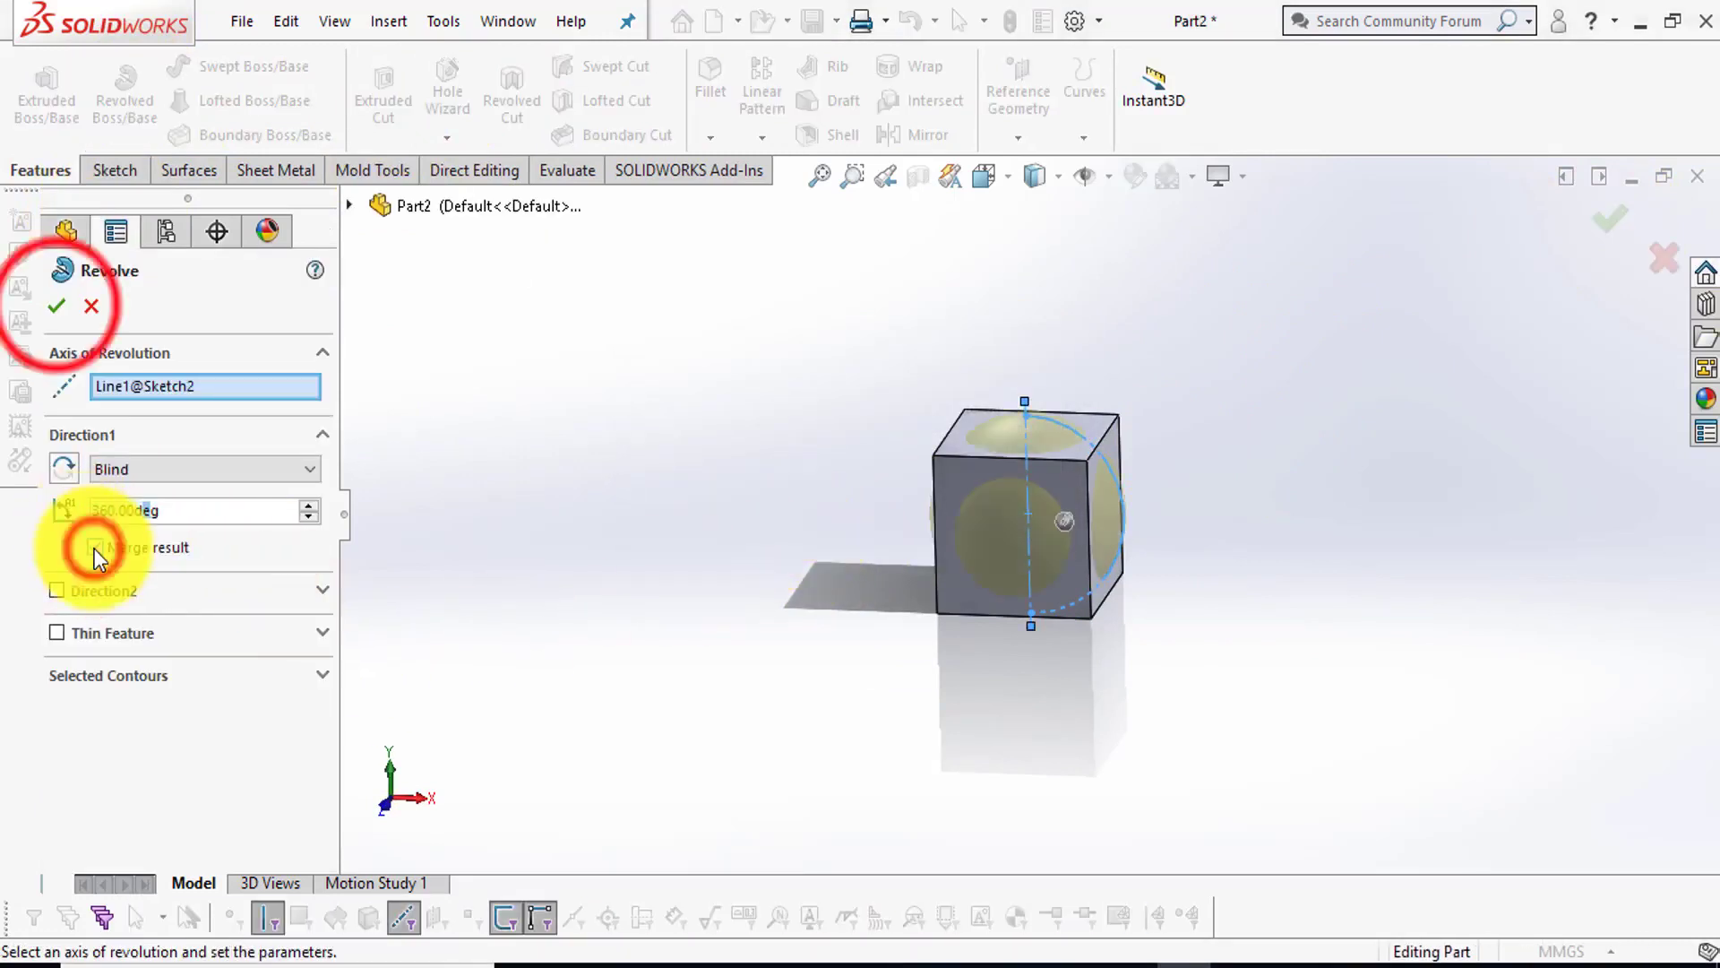
left_click(55, 305)
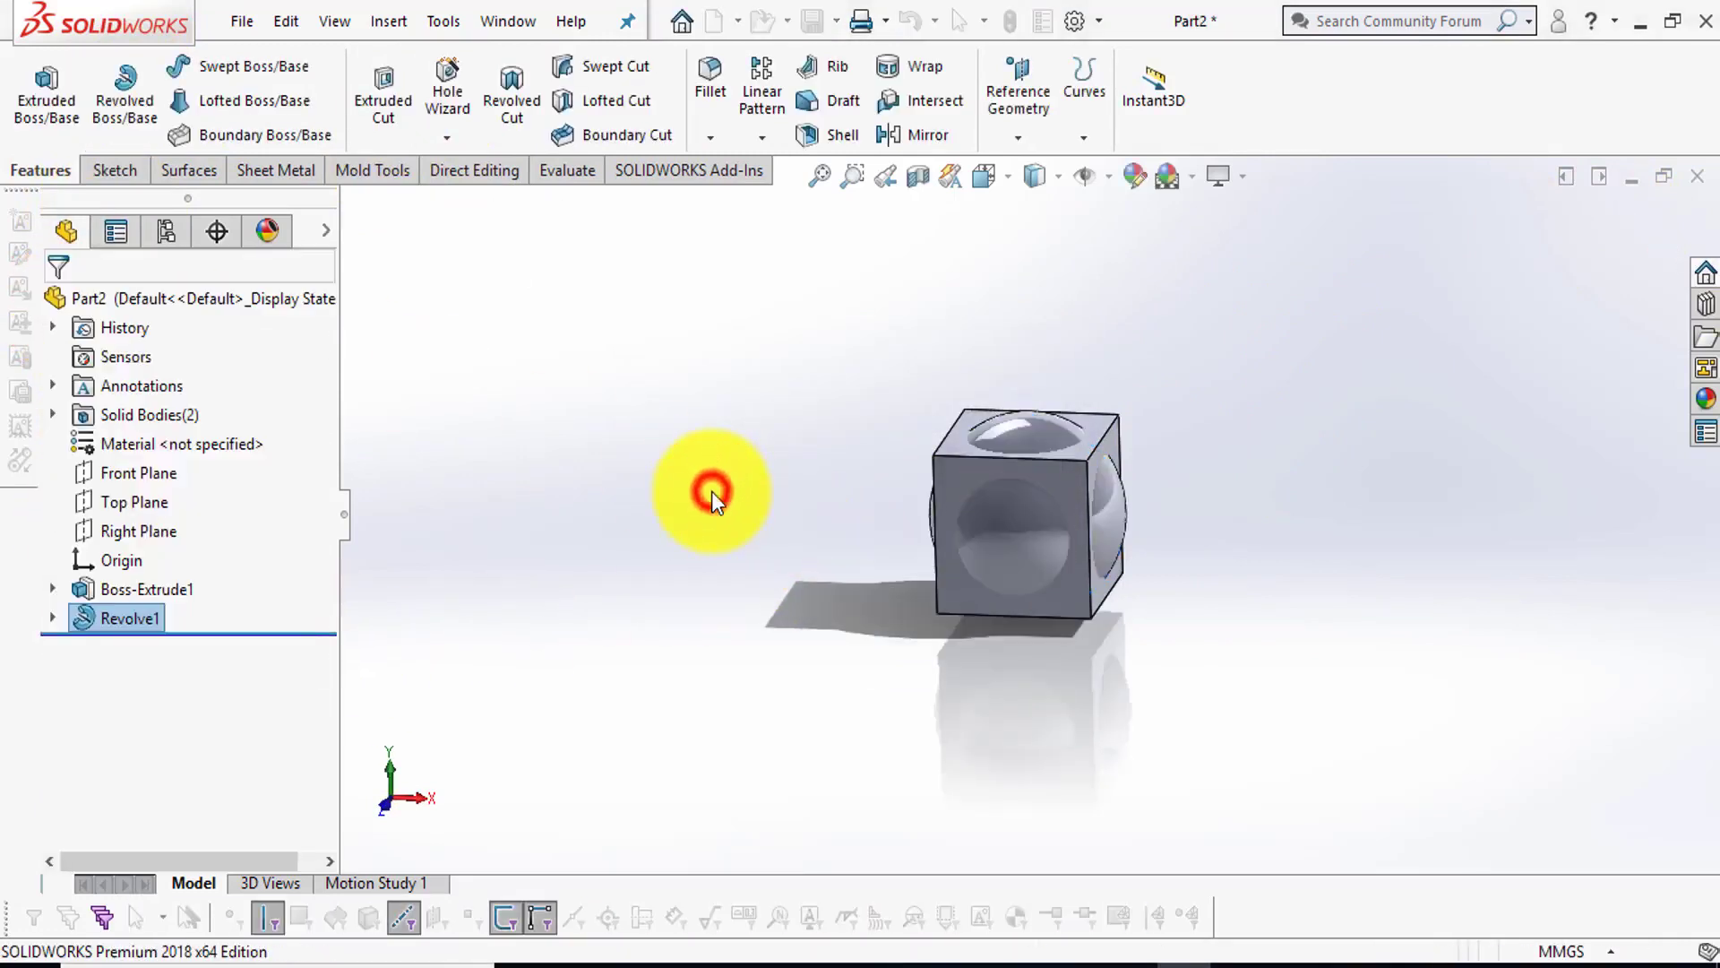
scroll(1070, 482, "down", 2)
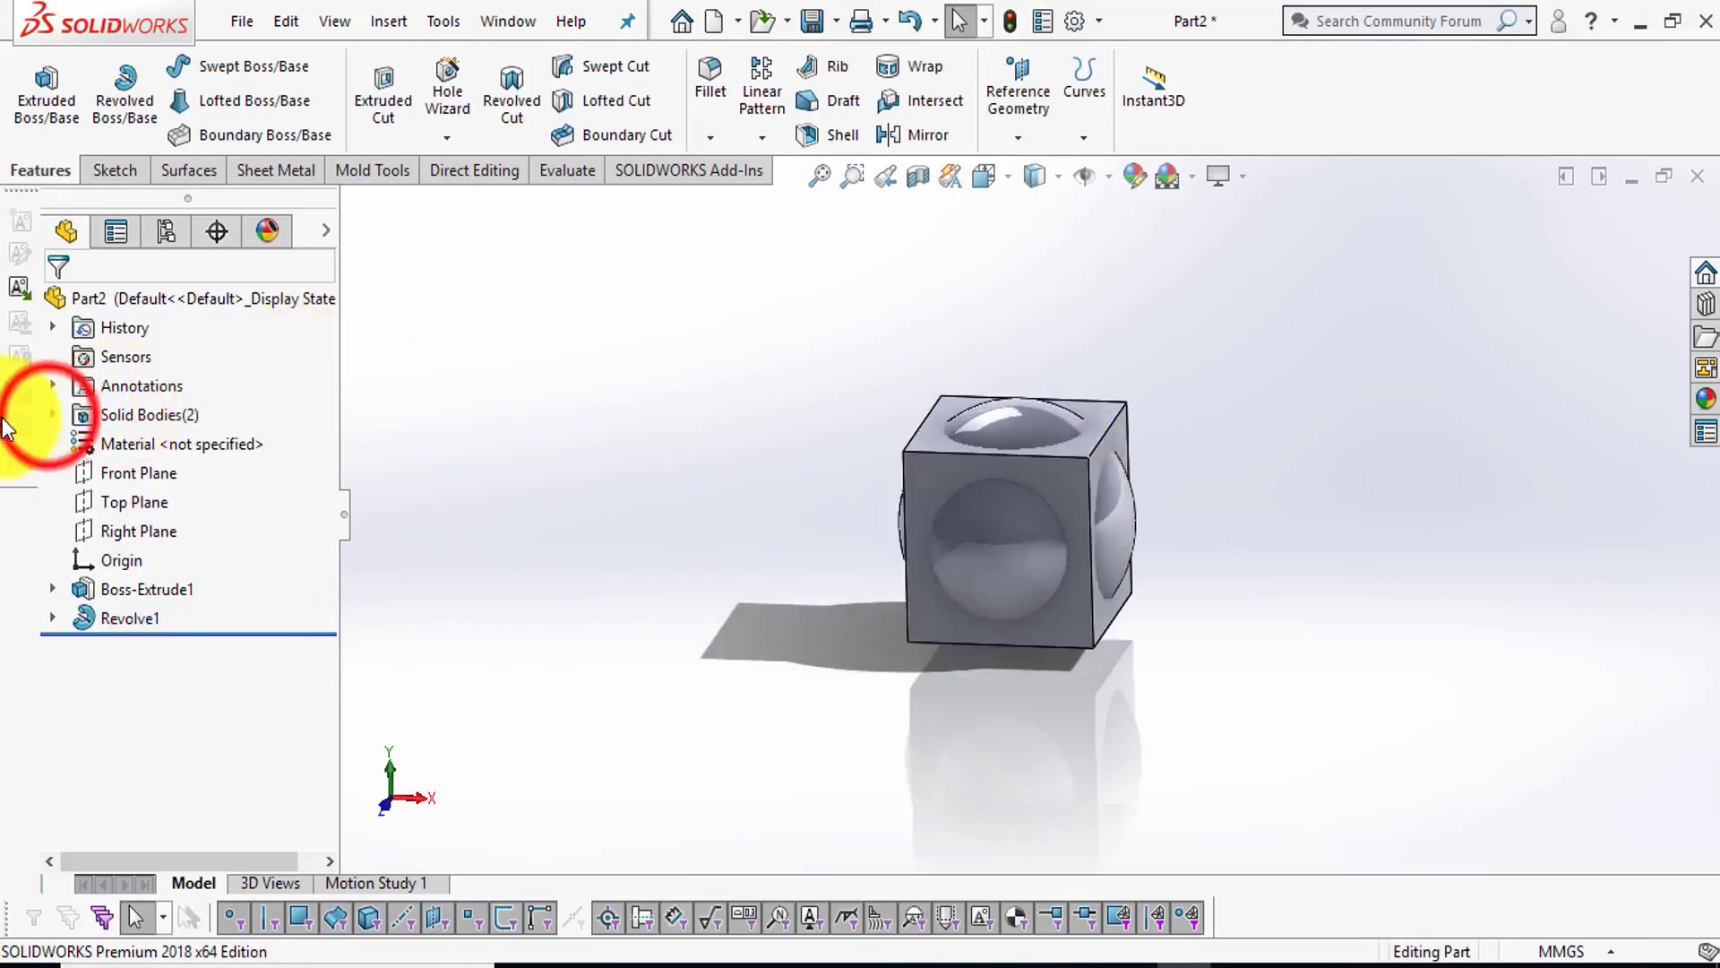
left_click(52, 415)
left_click(160, 475)
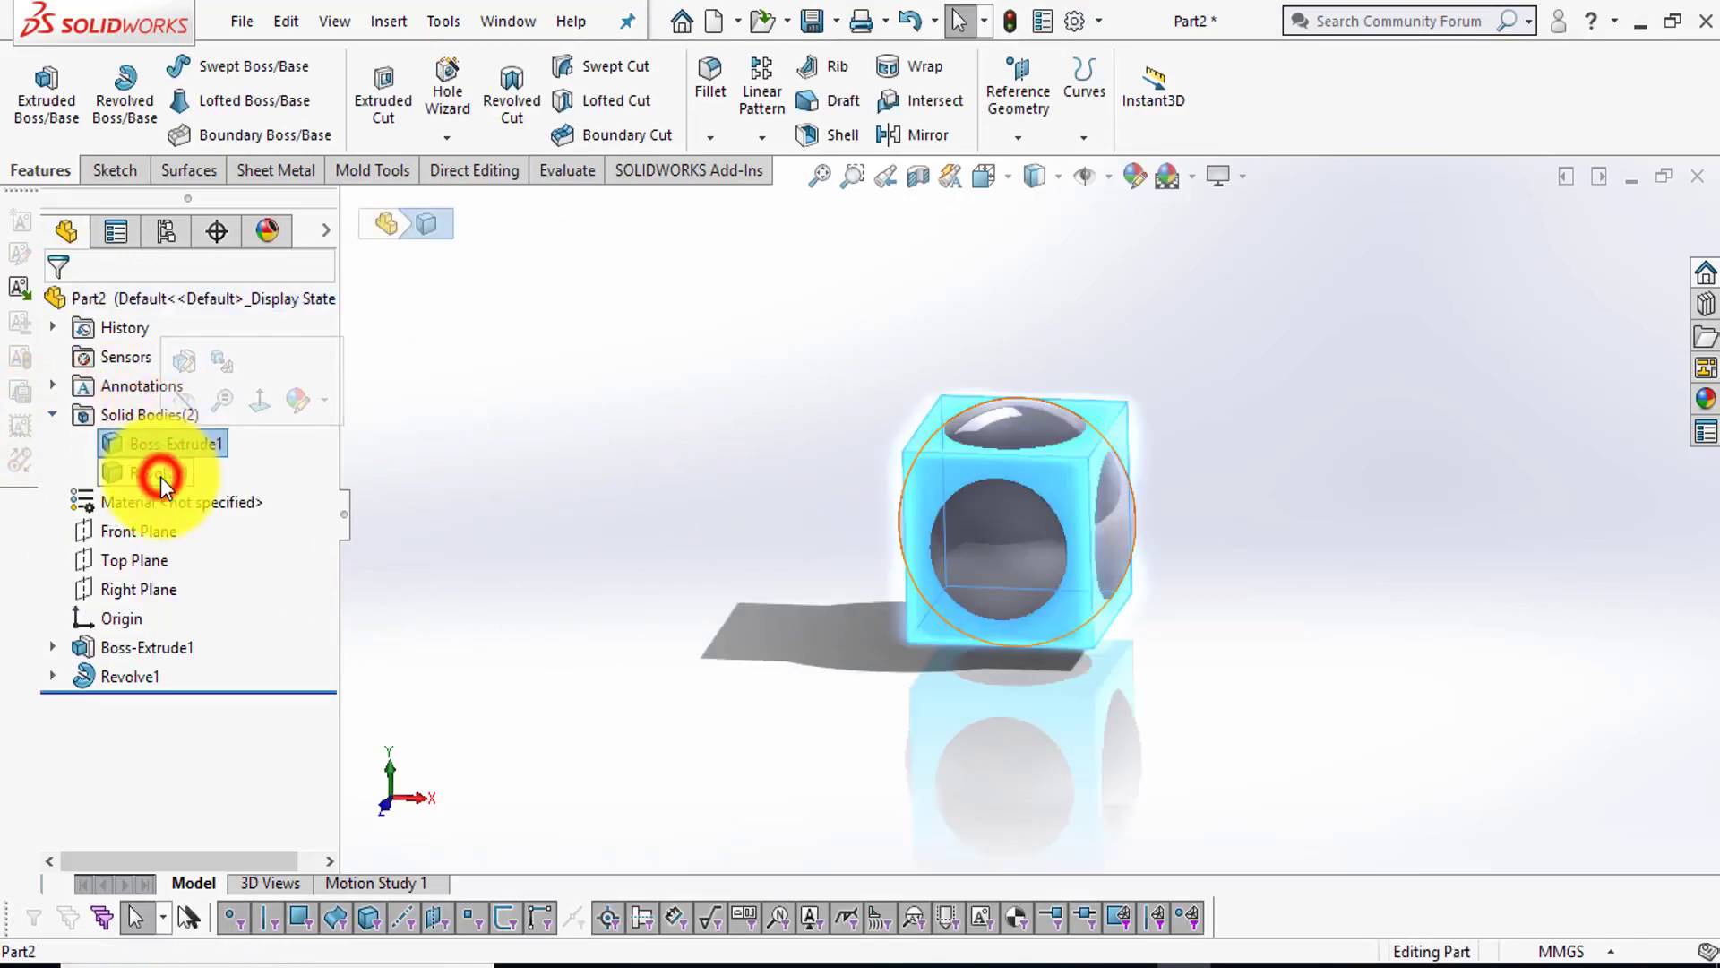
left_click(858, 465)
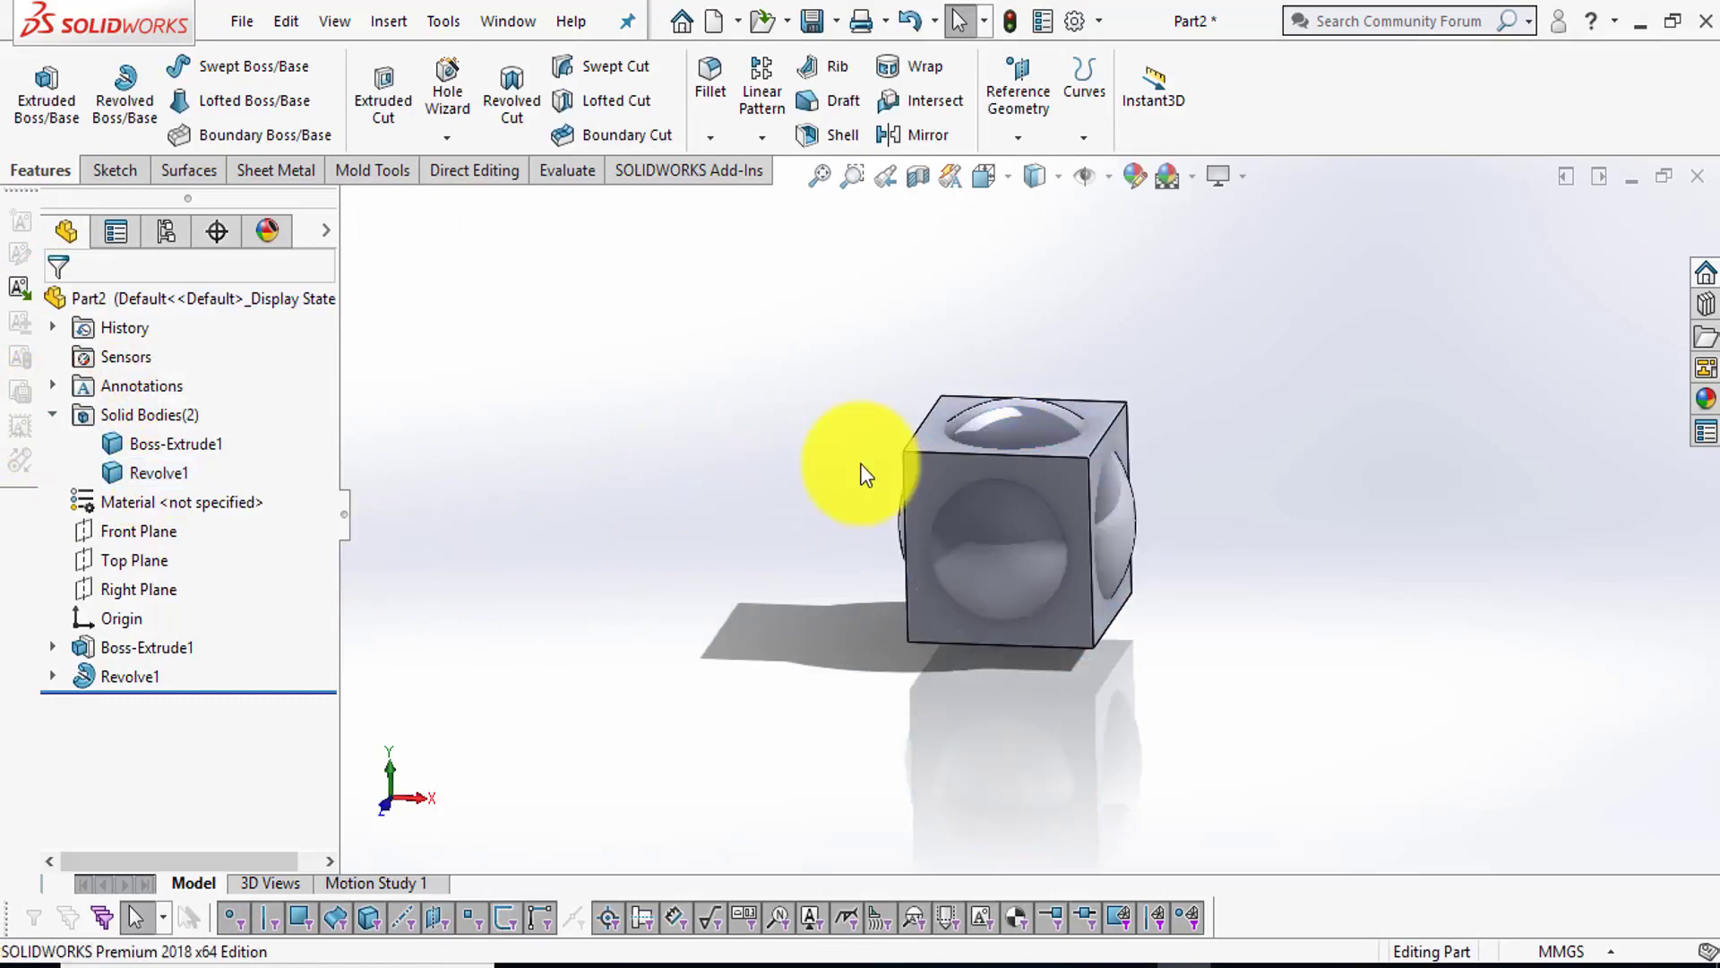
- Subtract the Revolve1 sphere from the Boss-Extrude1 cube with a Combine feature
left_click(381, 20)
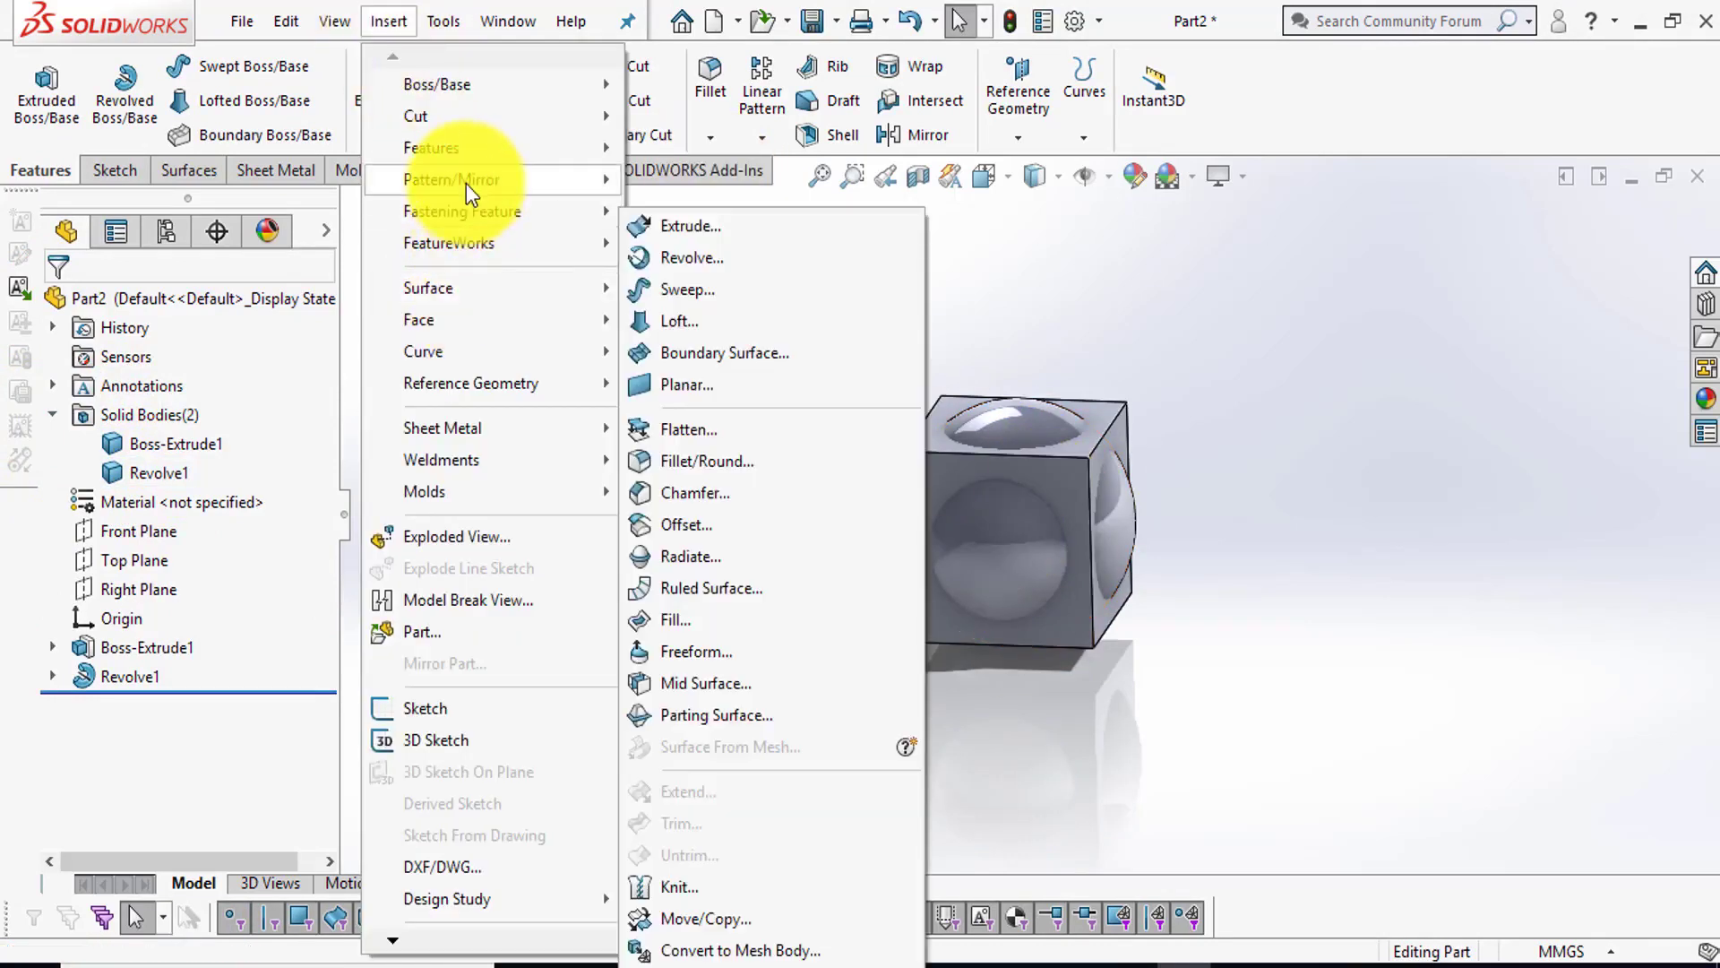
mouse_move(431, 148)
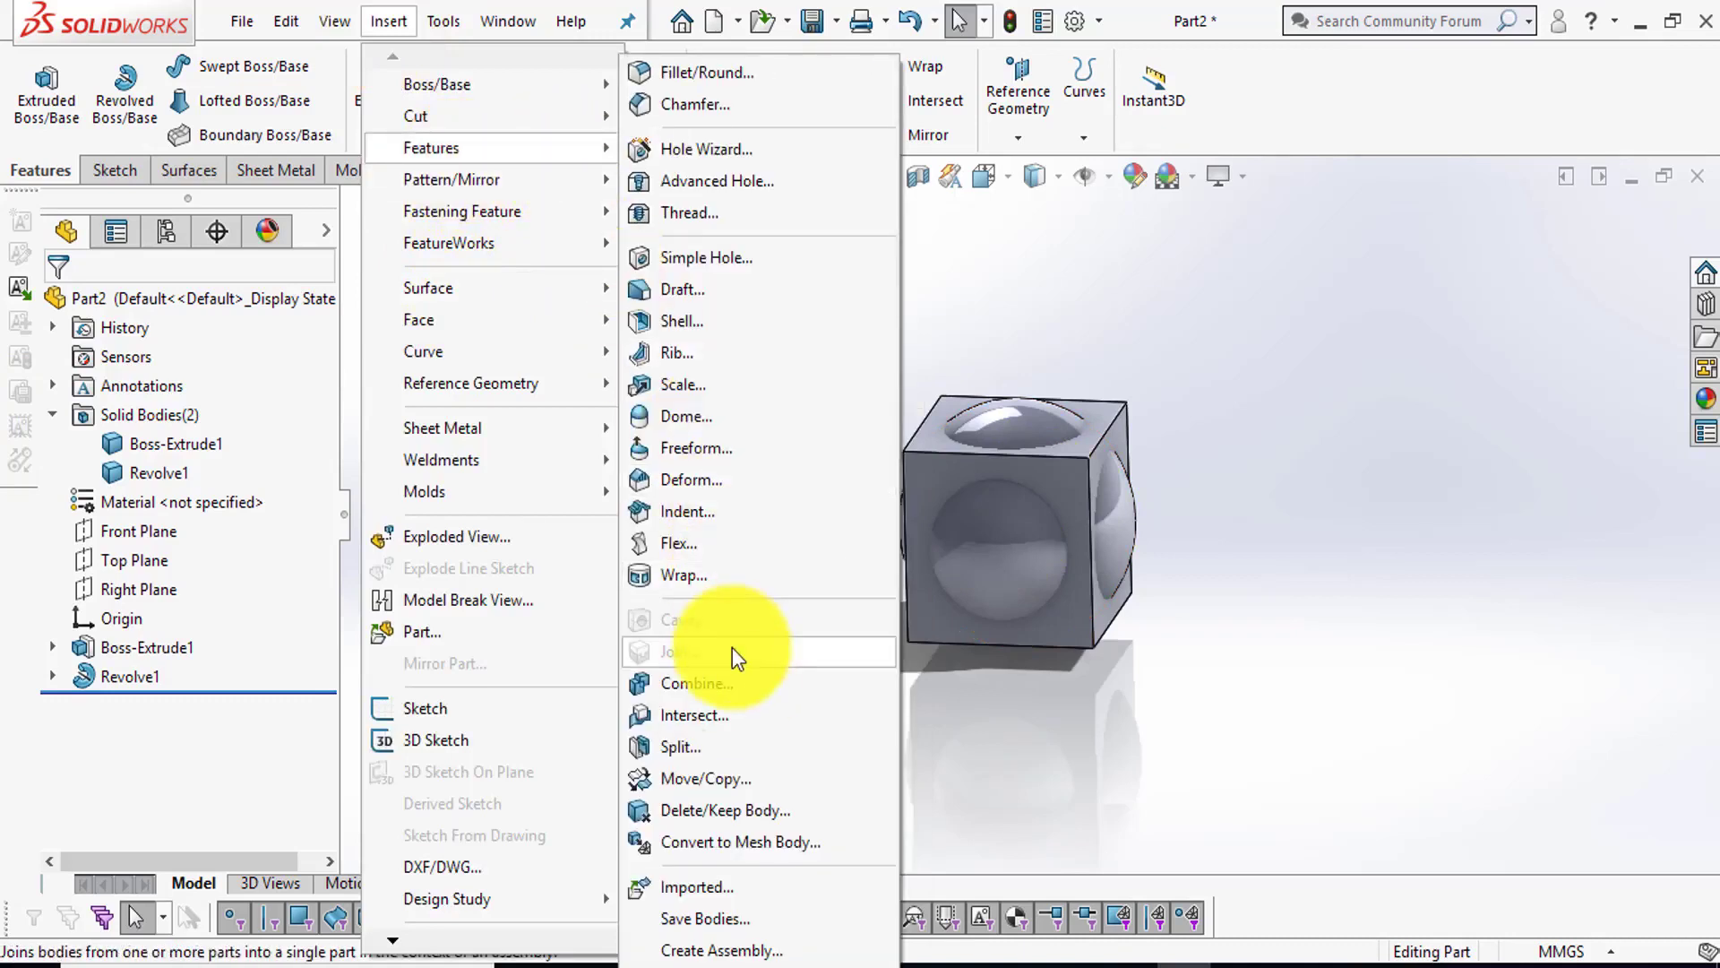
left_click(729, 677)
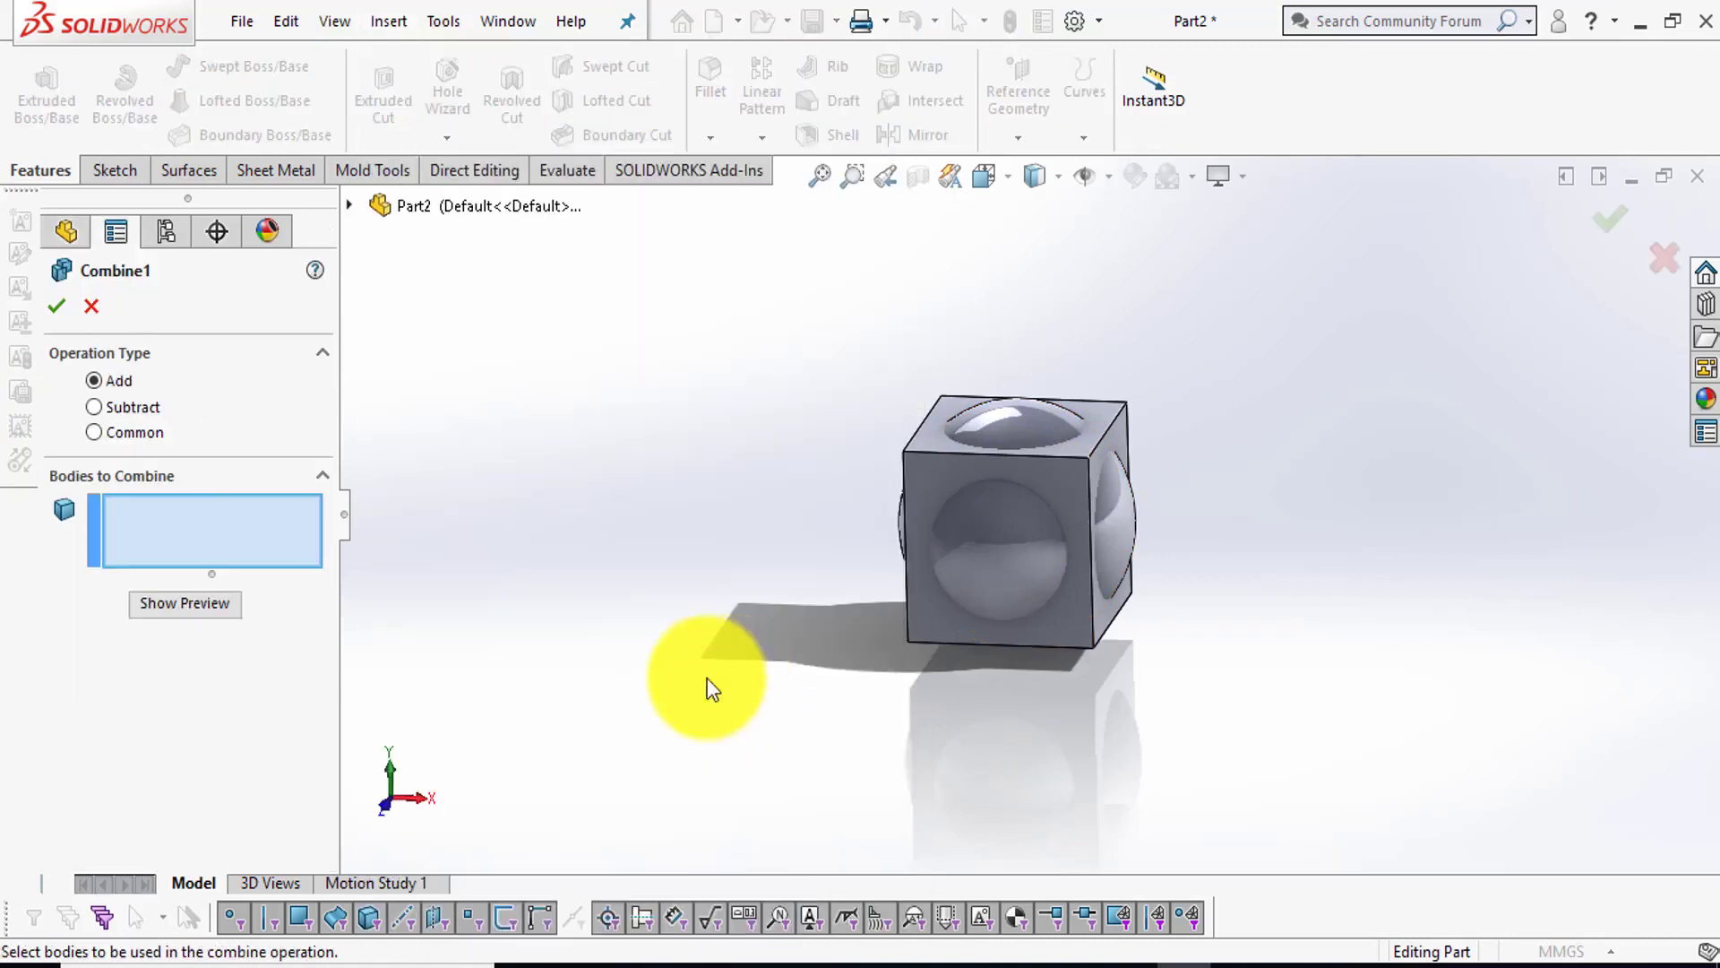
left_click(138, 439)
left_click(181, 516)
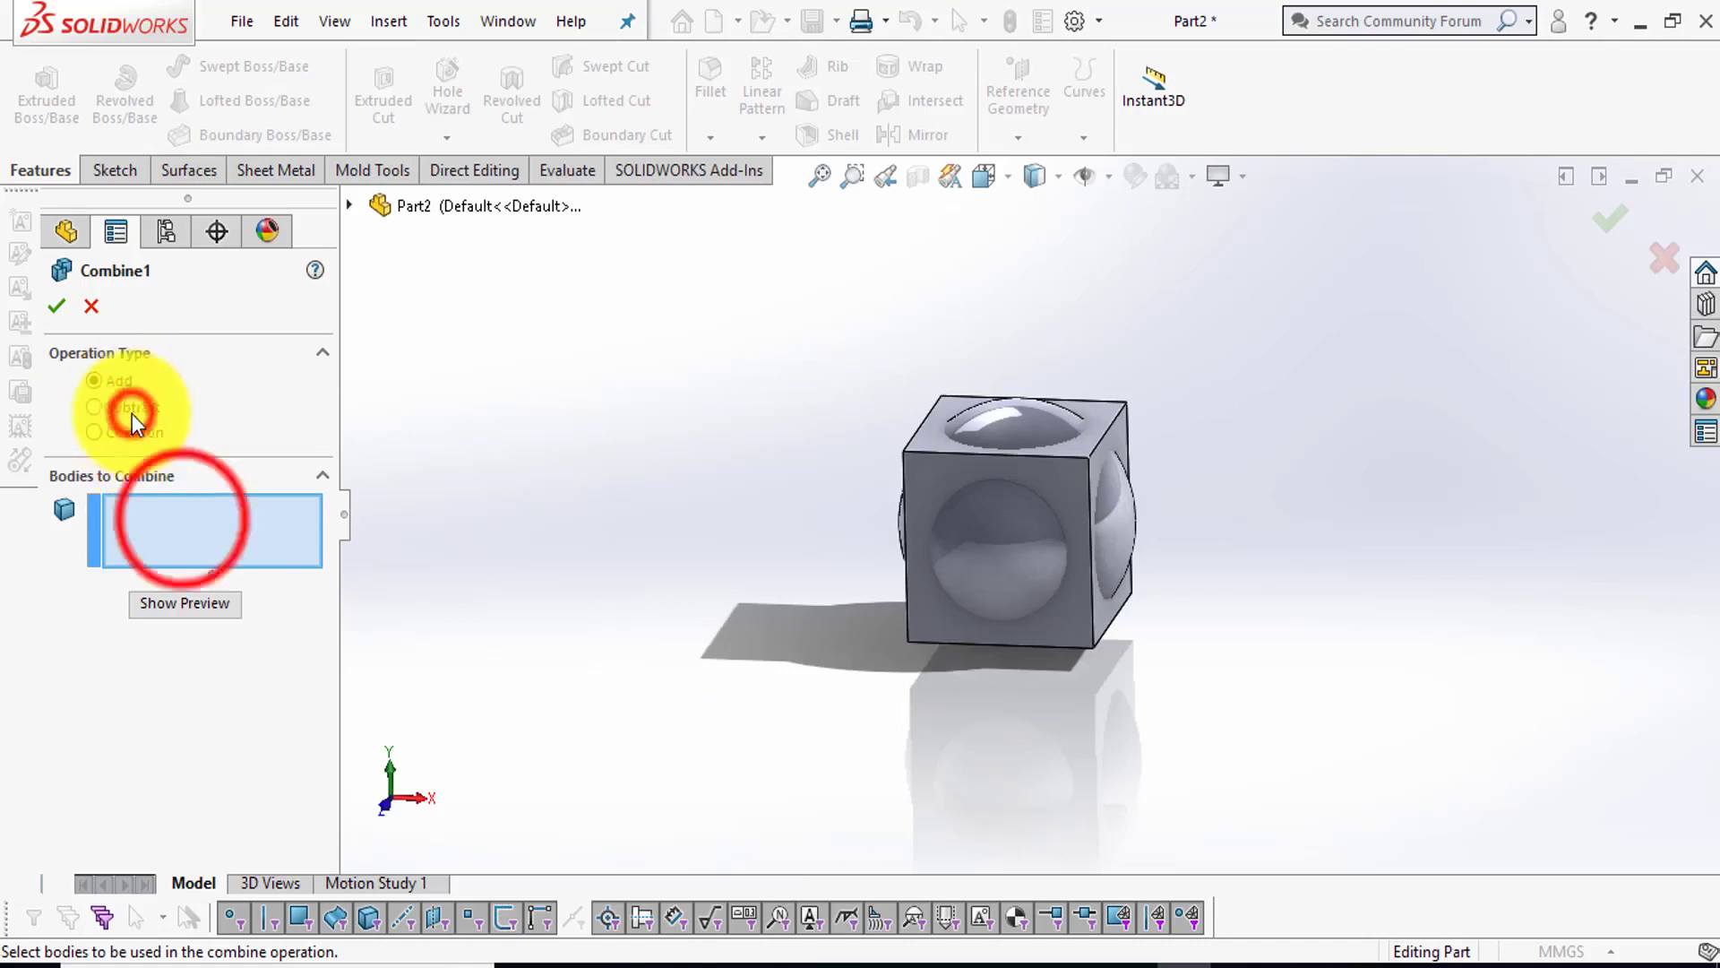
left_click(1074, 622)
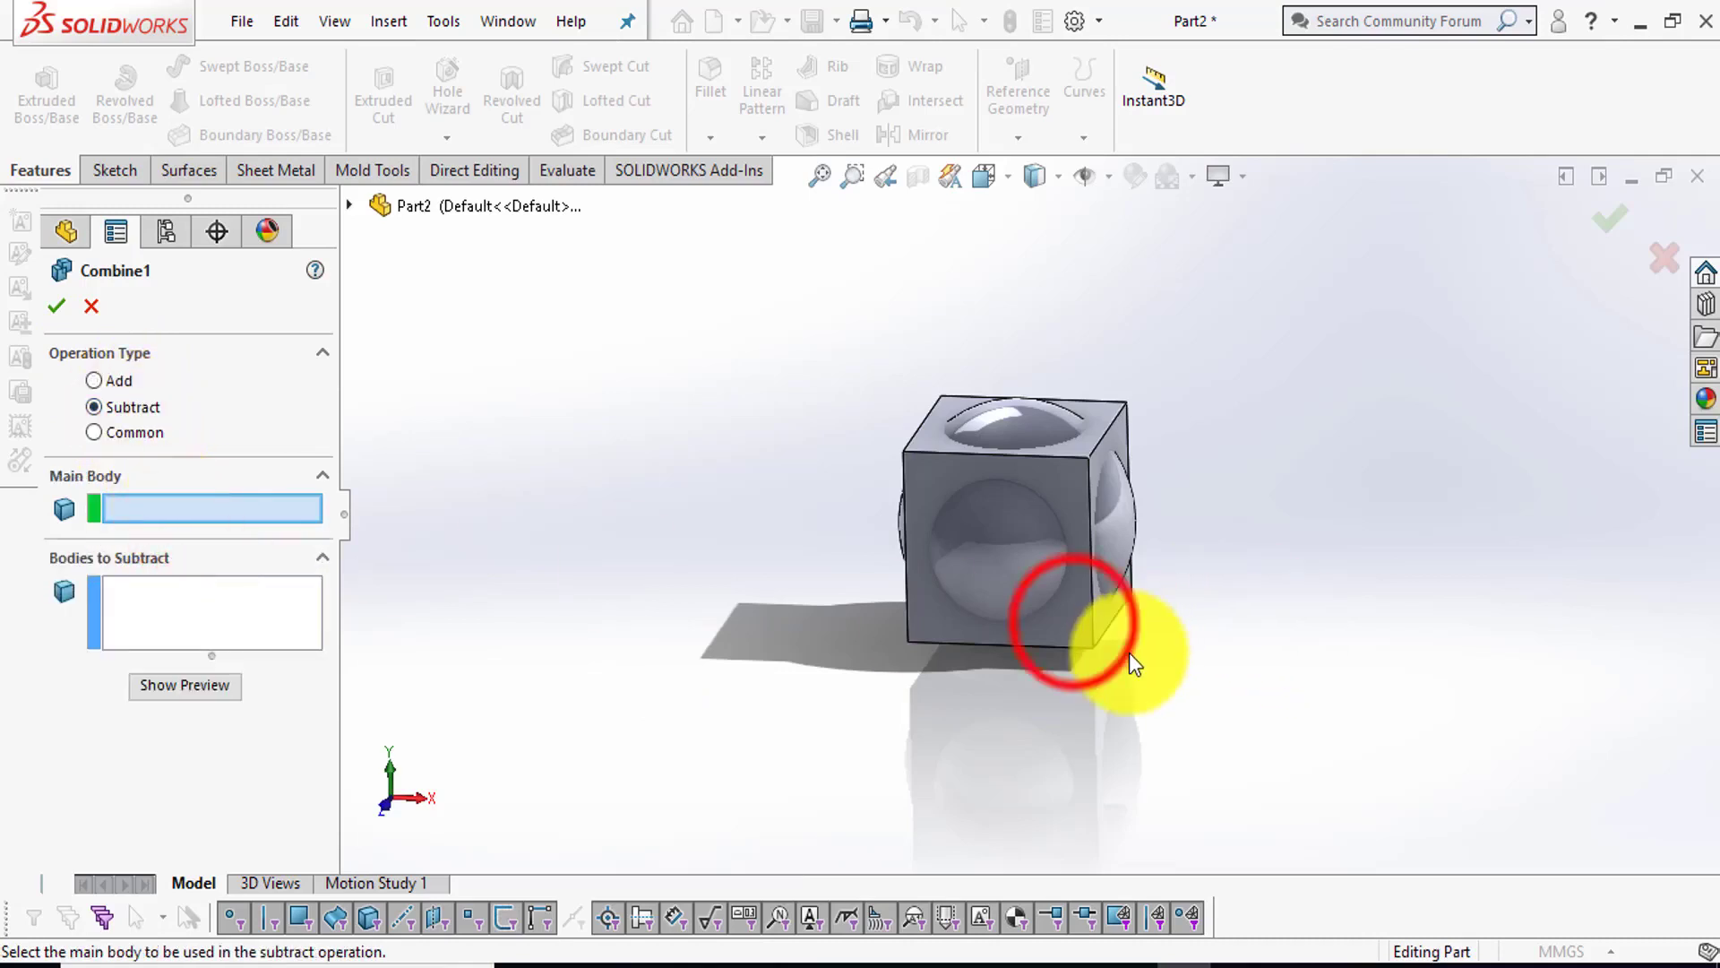
scroll(1073, 622, "down", 3)
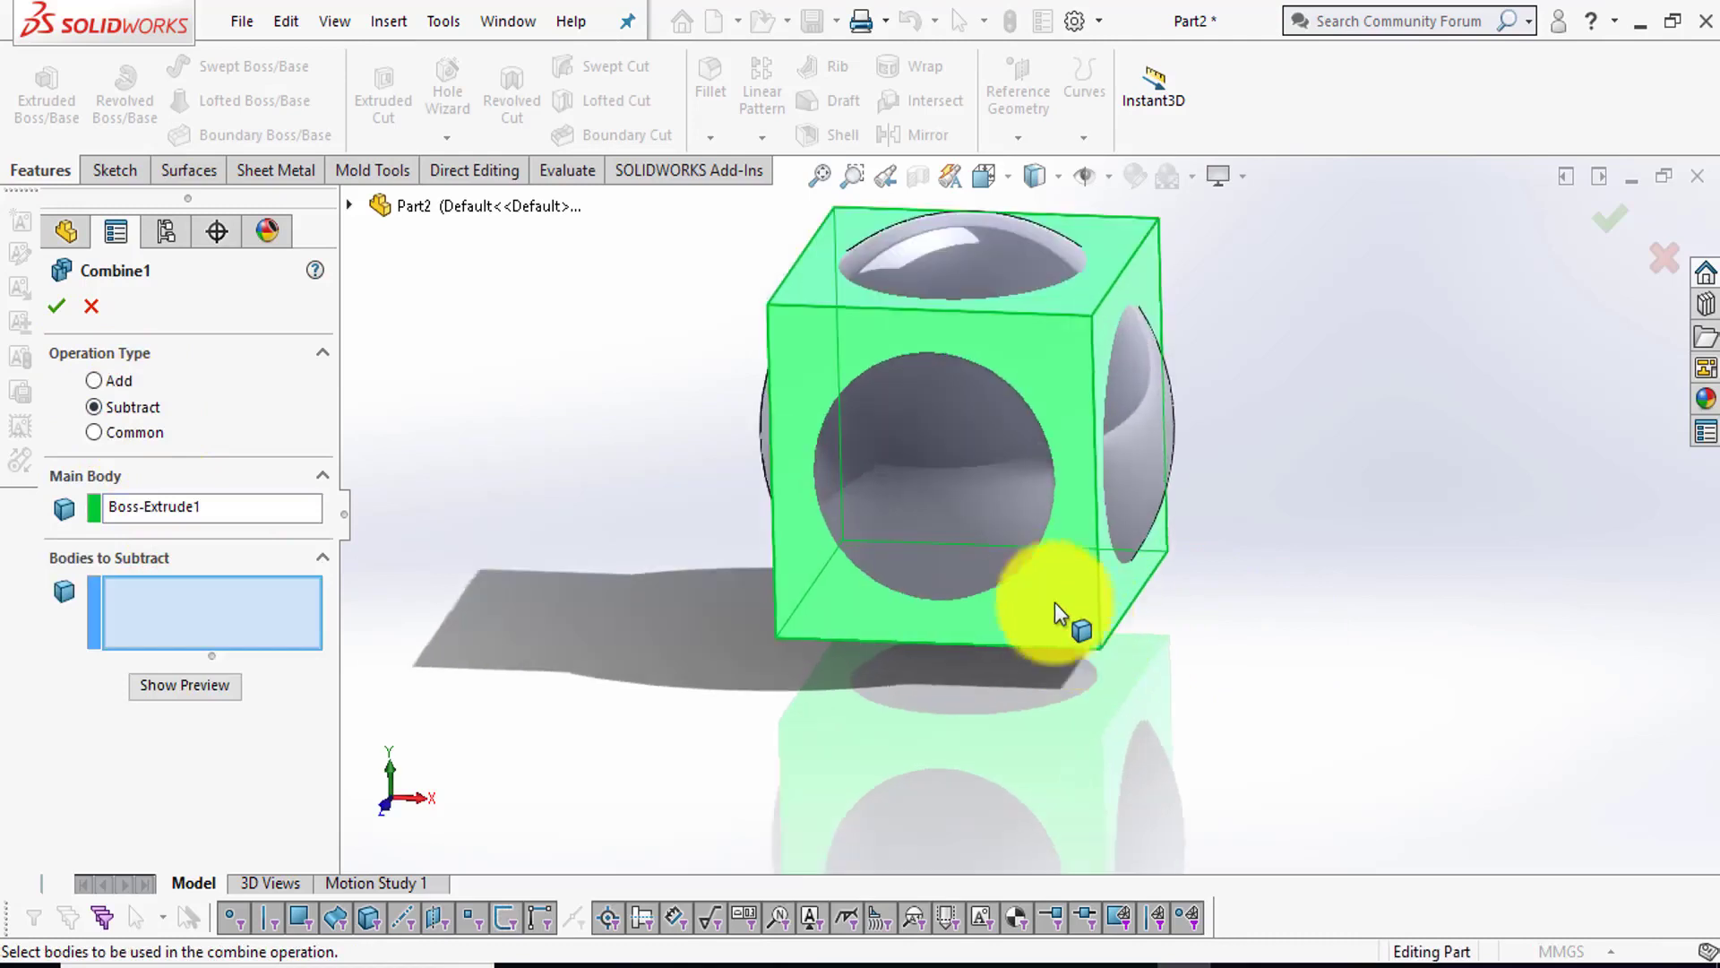
left_click(903, 503)
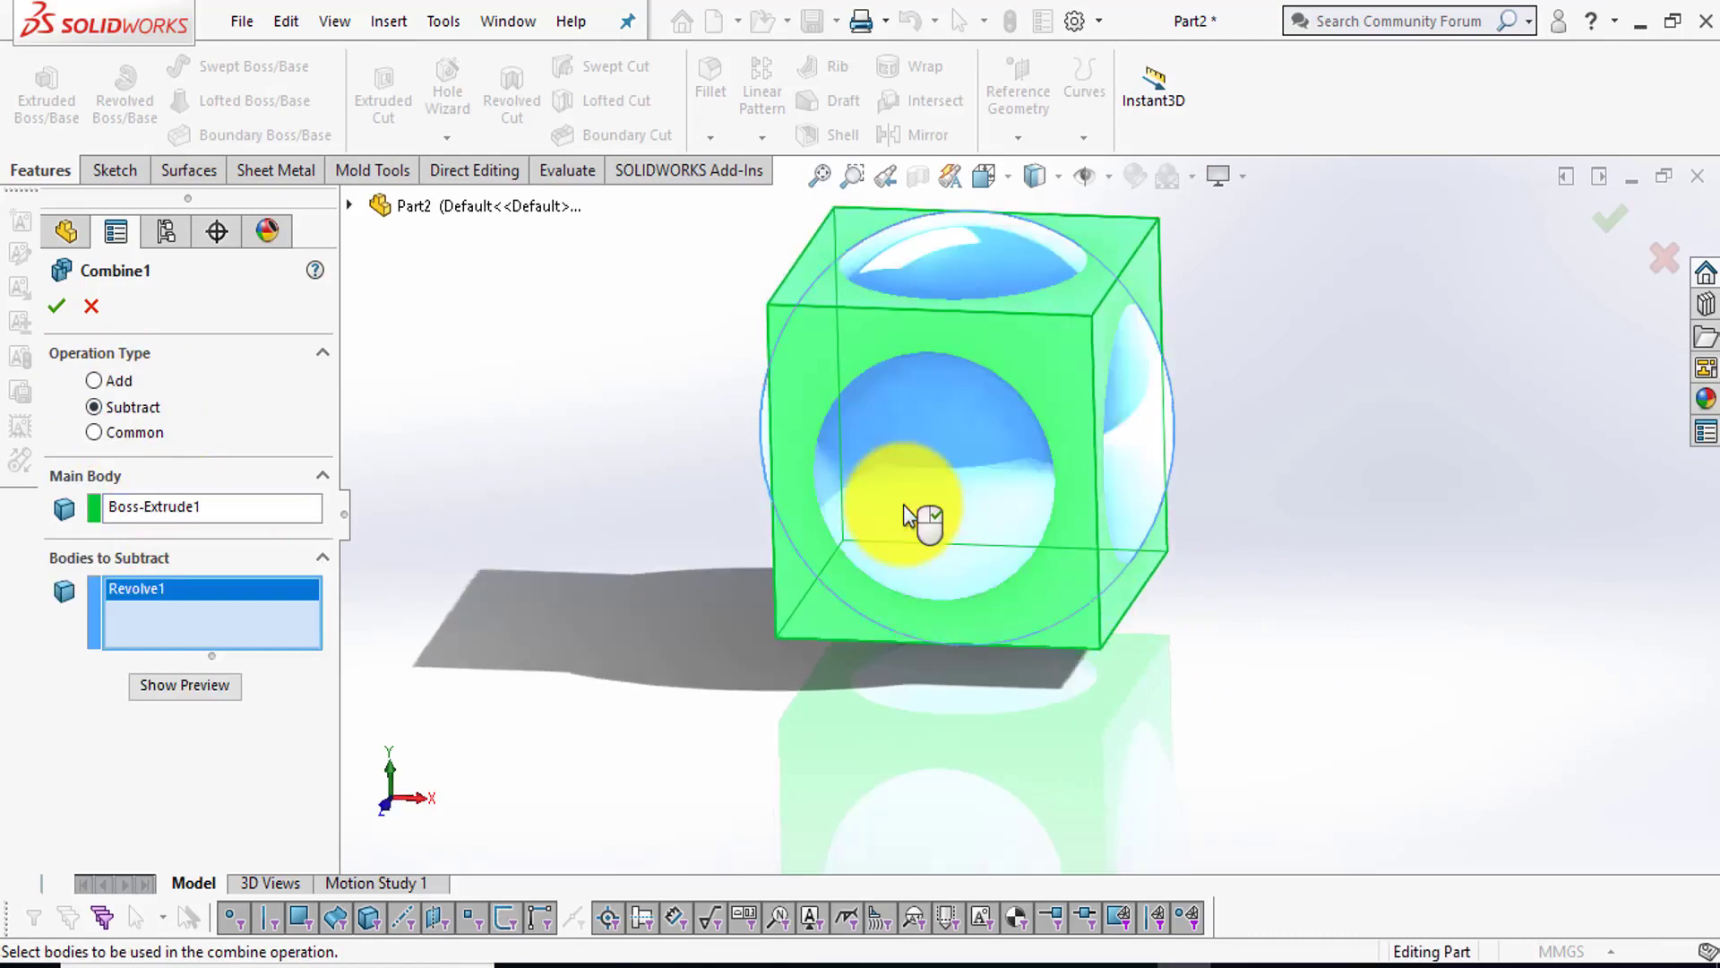
right_click(905, 515)
scroll(927, 511, "up", 2)
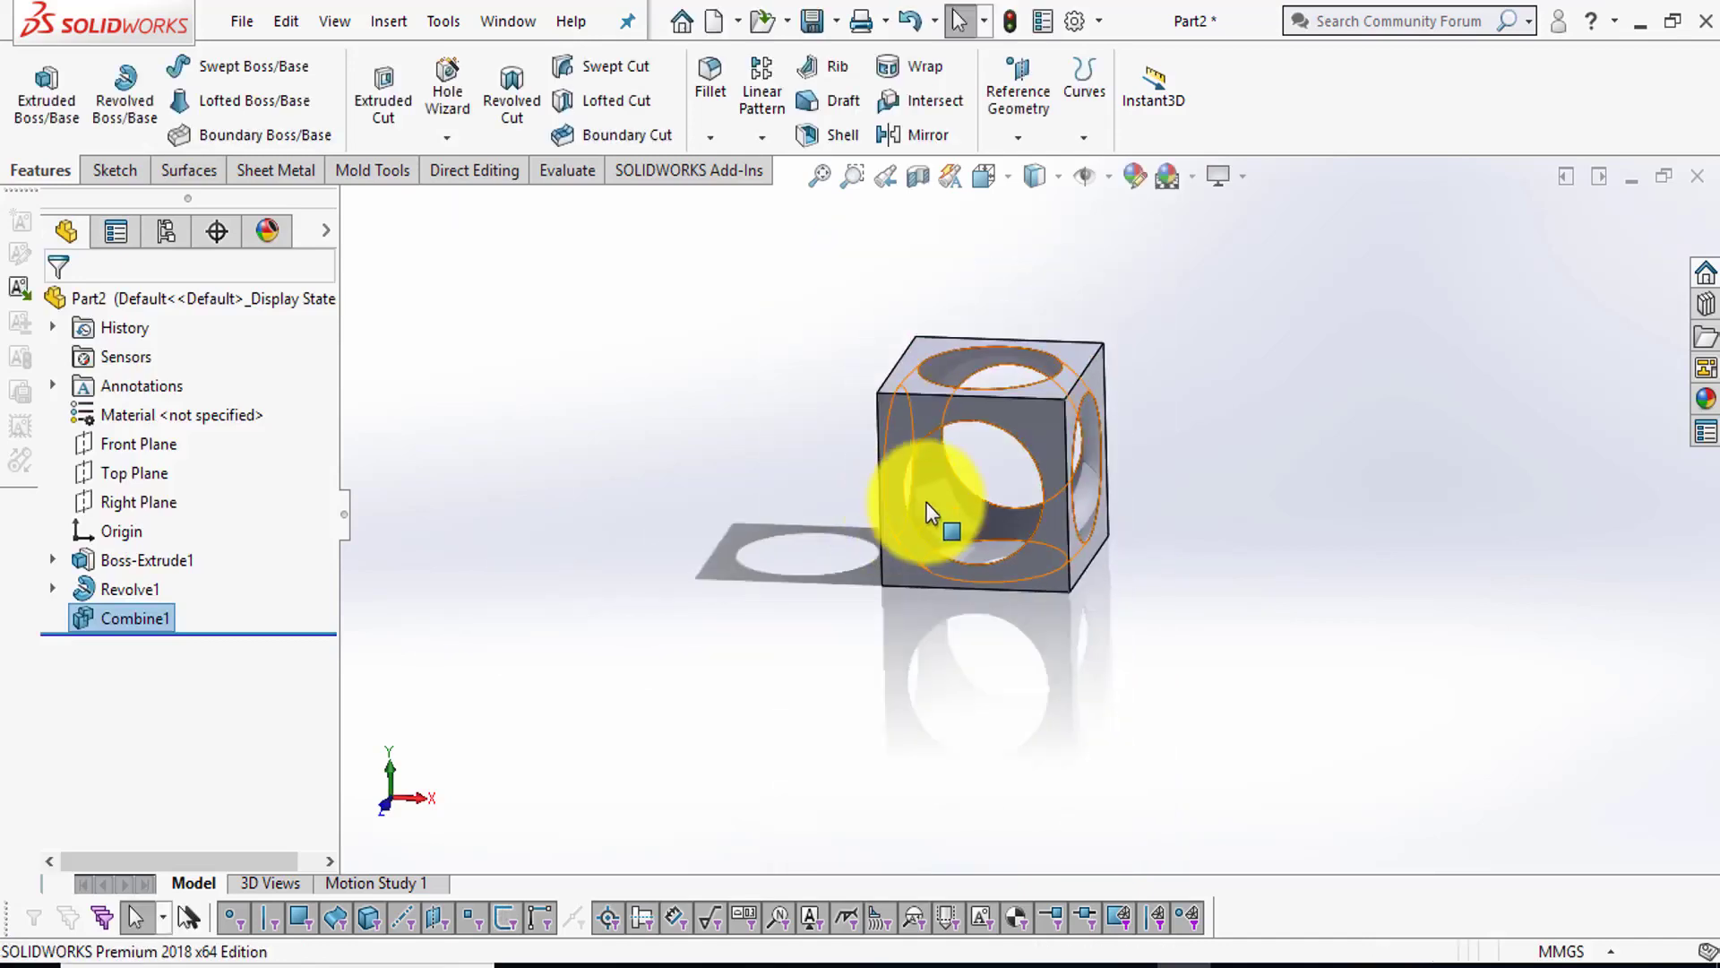
mouse_move(926, 502)
middle_mouse_down()
mouse_move(830, 691)
mouse_move(999, 370)
mouse_move(921, 526)
middle_mouse_up()
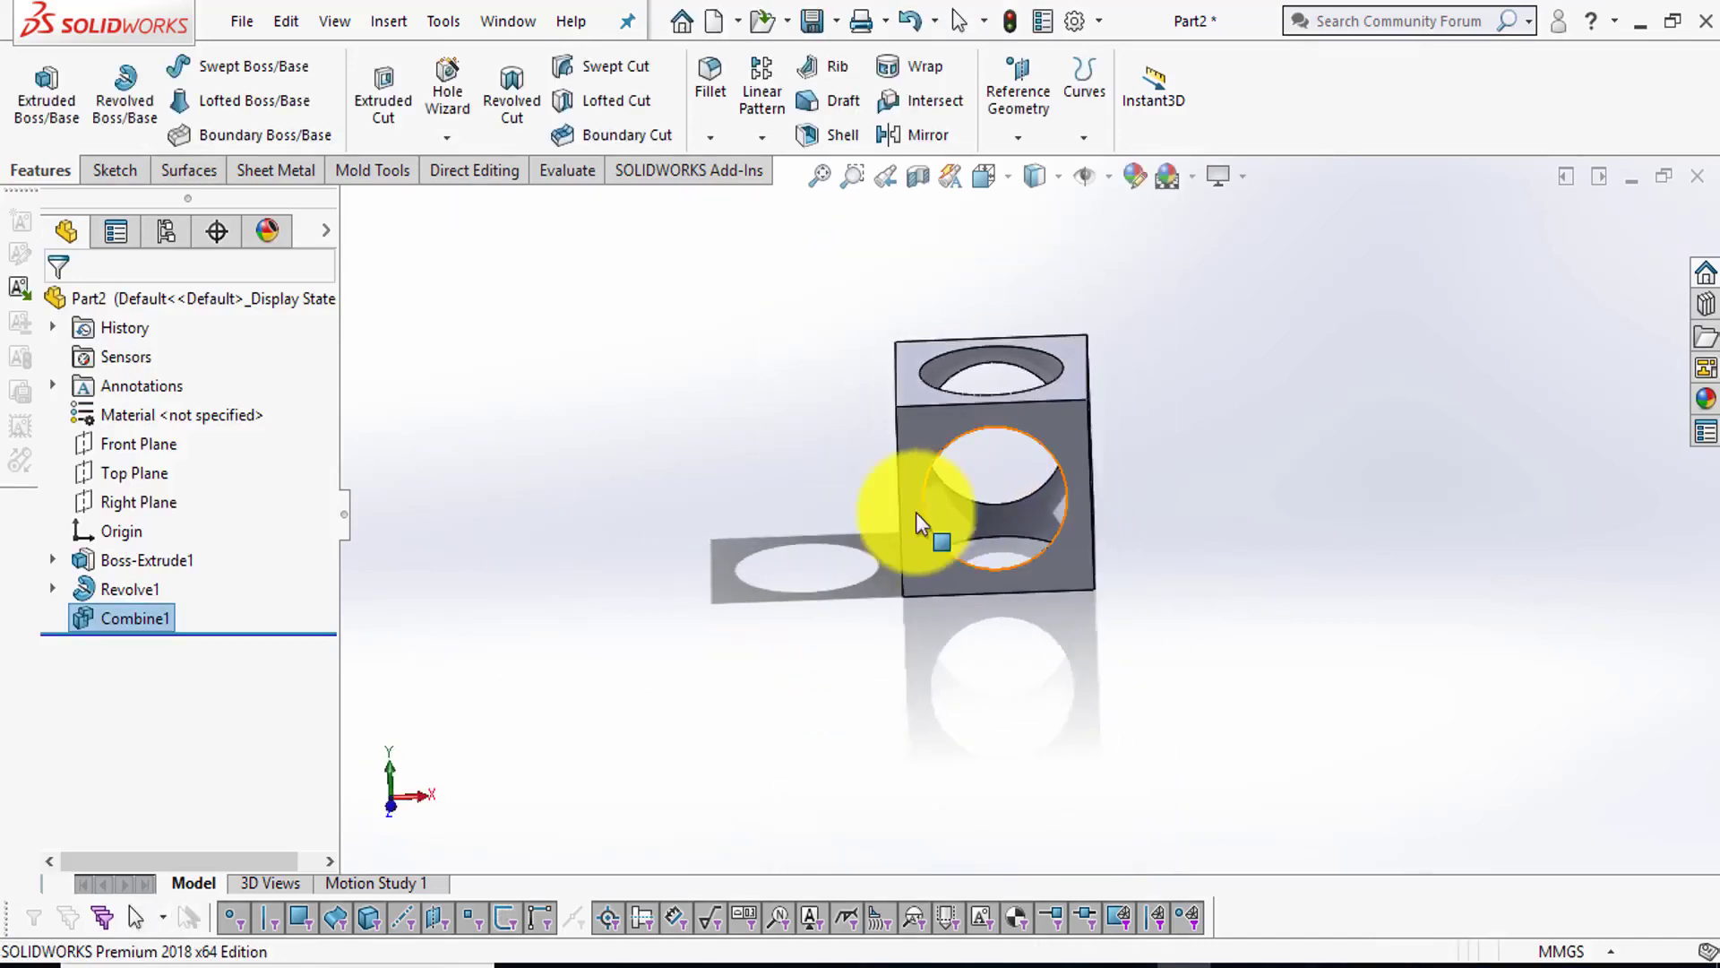
right_click(153, 615)
- Reopen Combine1 and switch its operation to Common, previewing the result
left_click(181, 428)
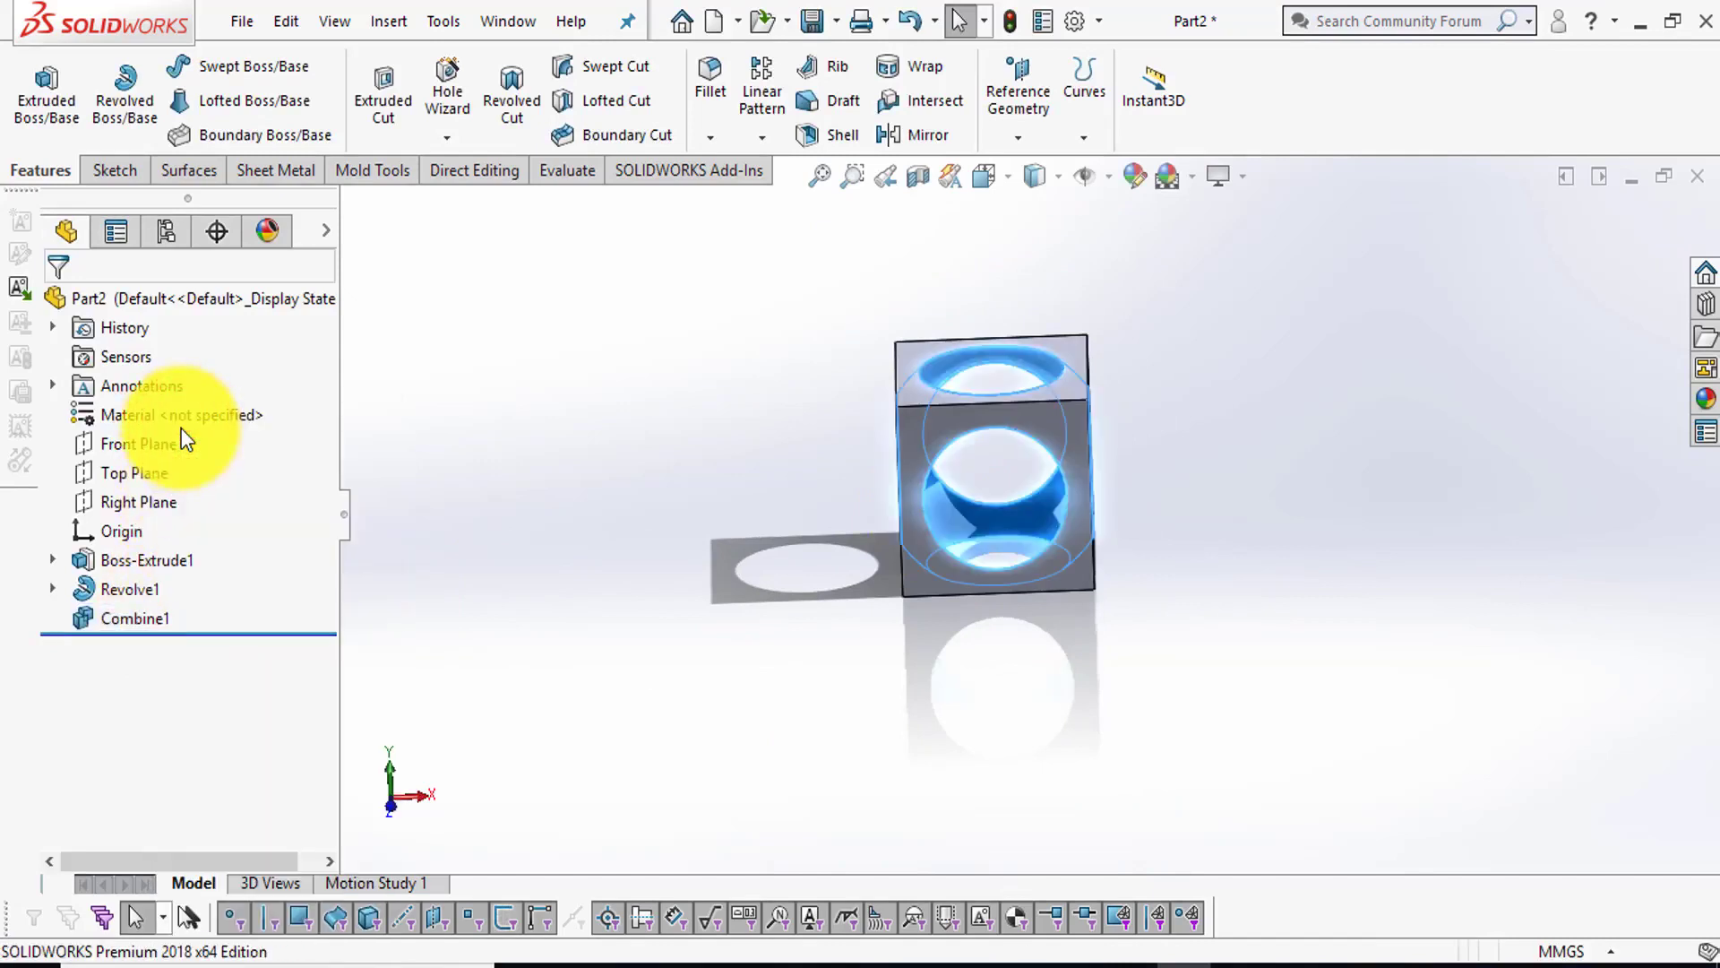
left_click(127, 385)
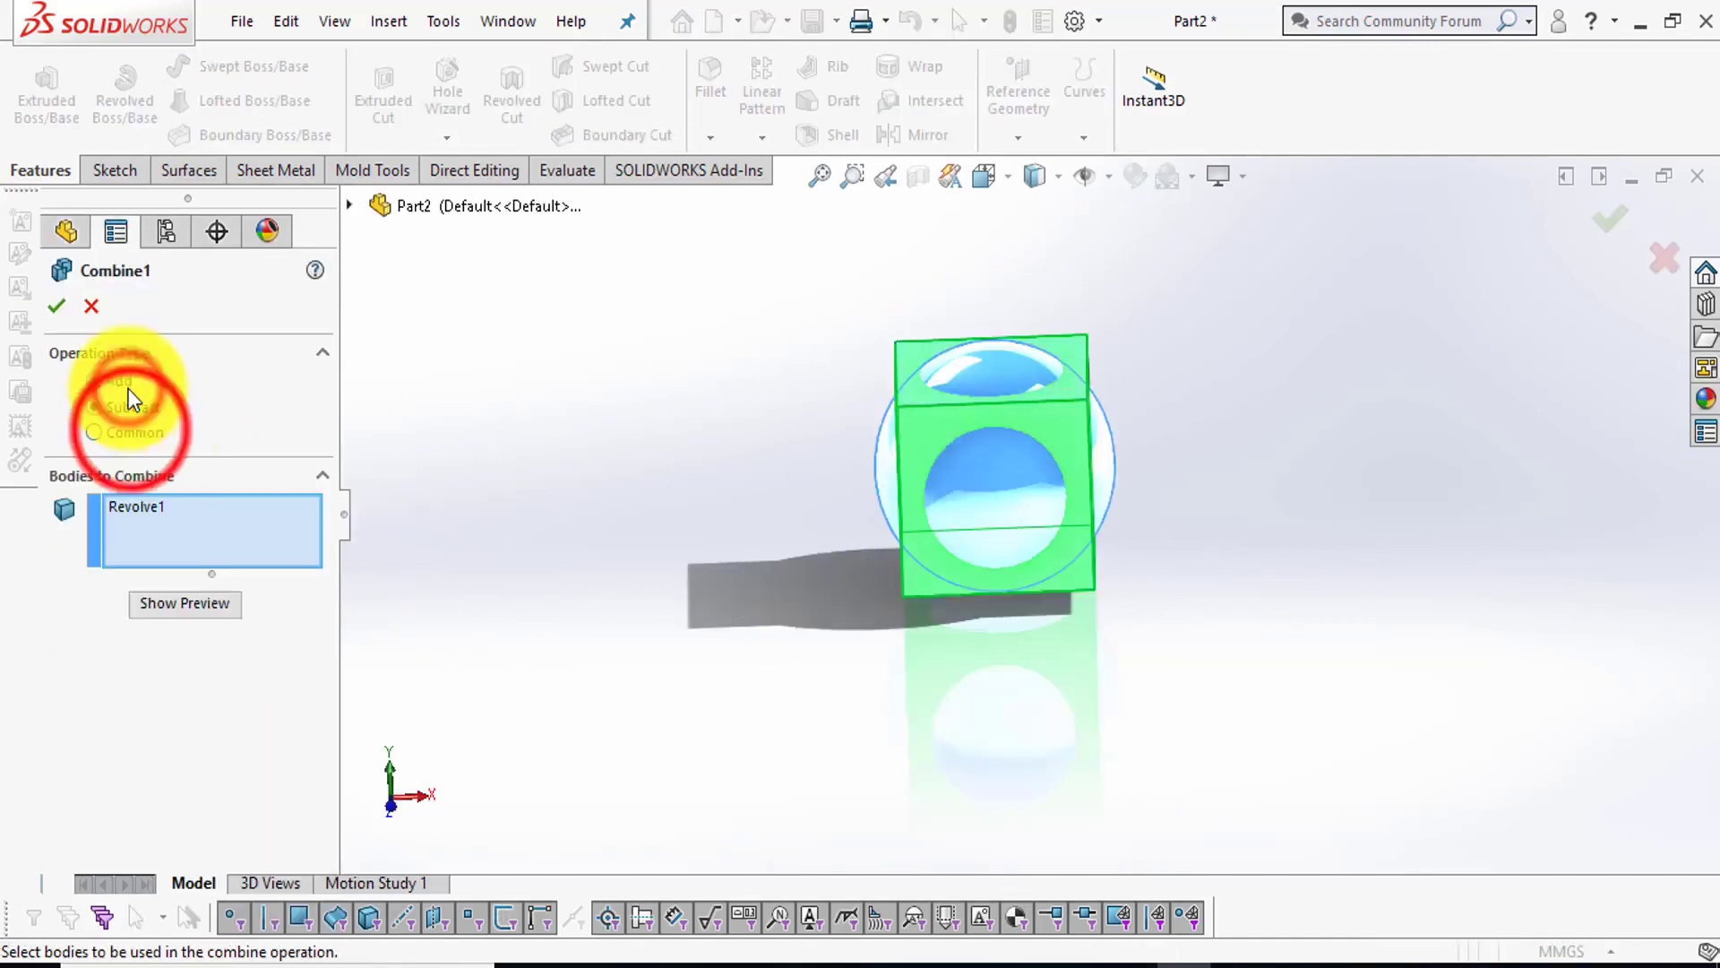
left_click(131, 429)
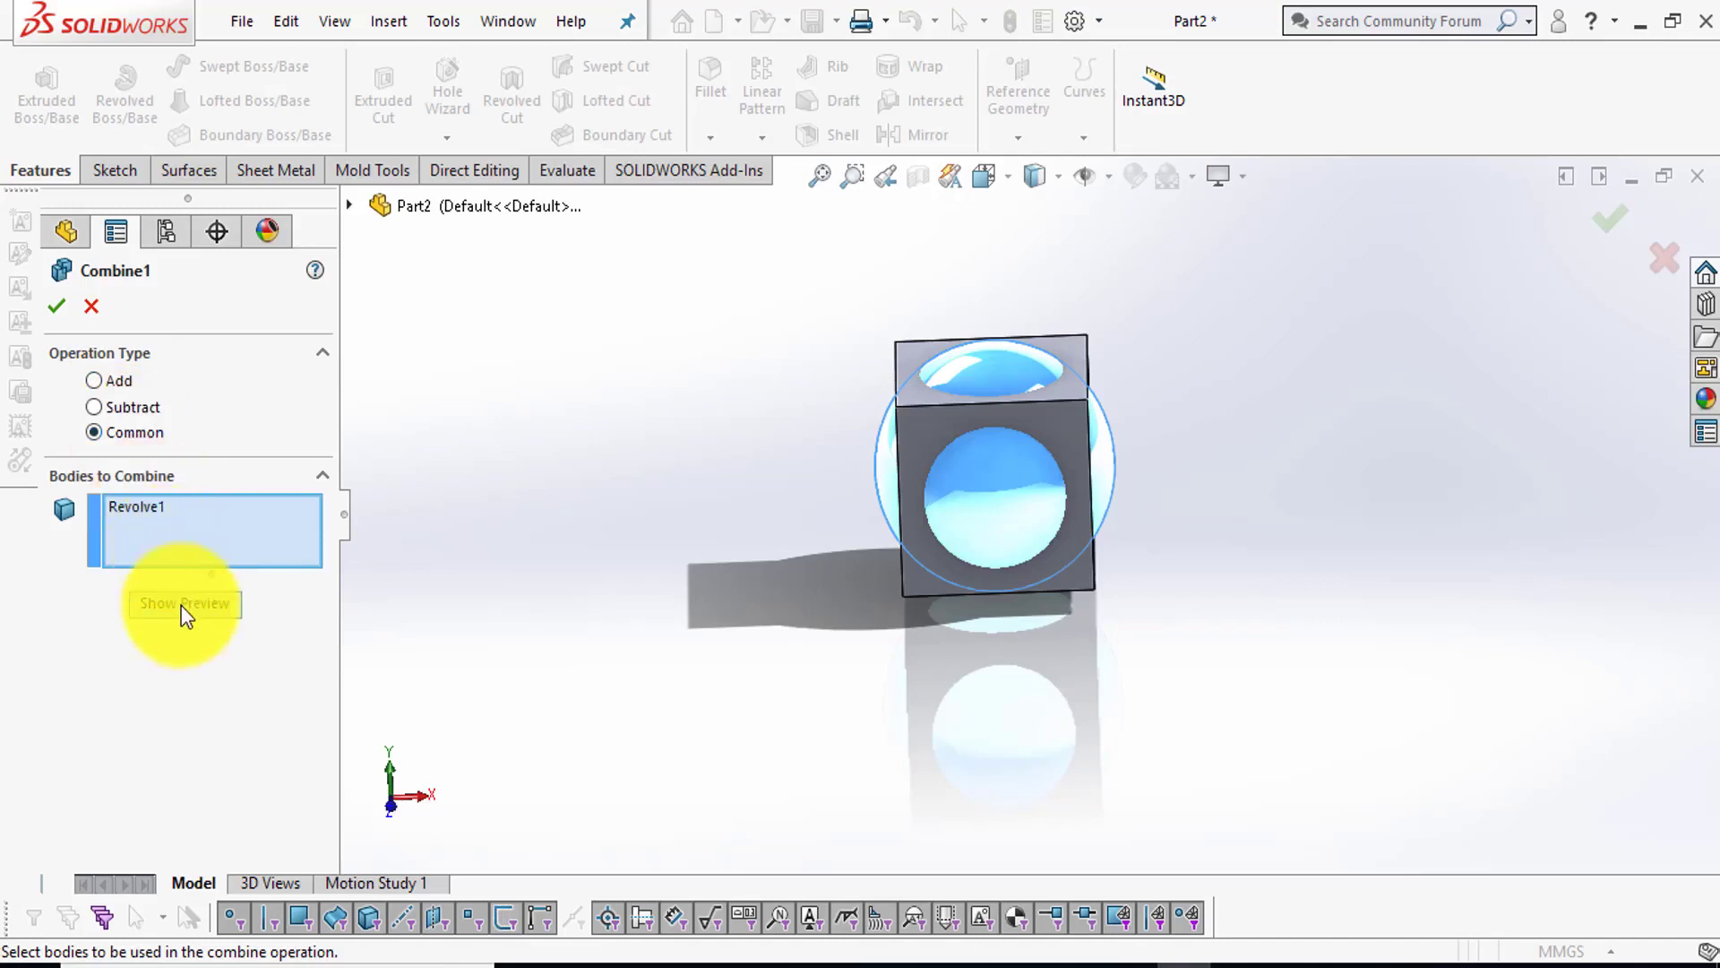
left_click(59, 306)
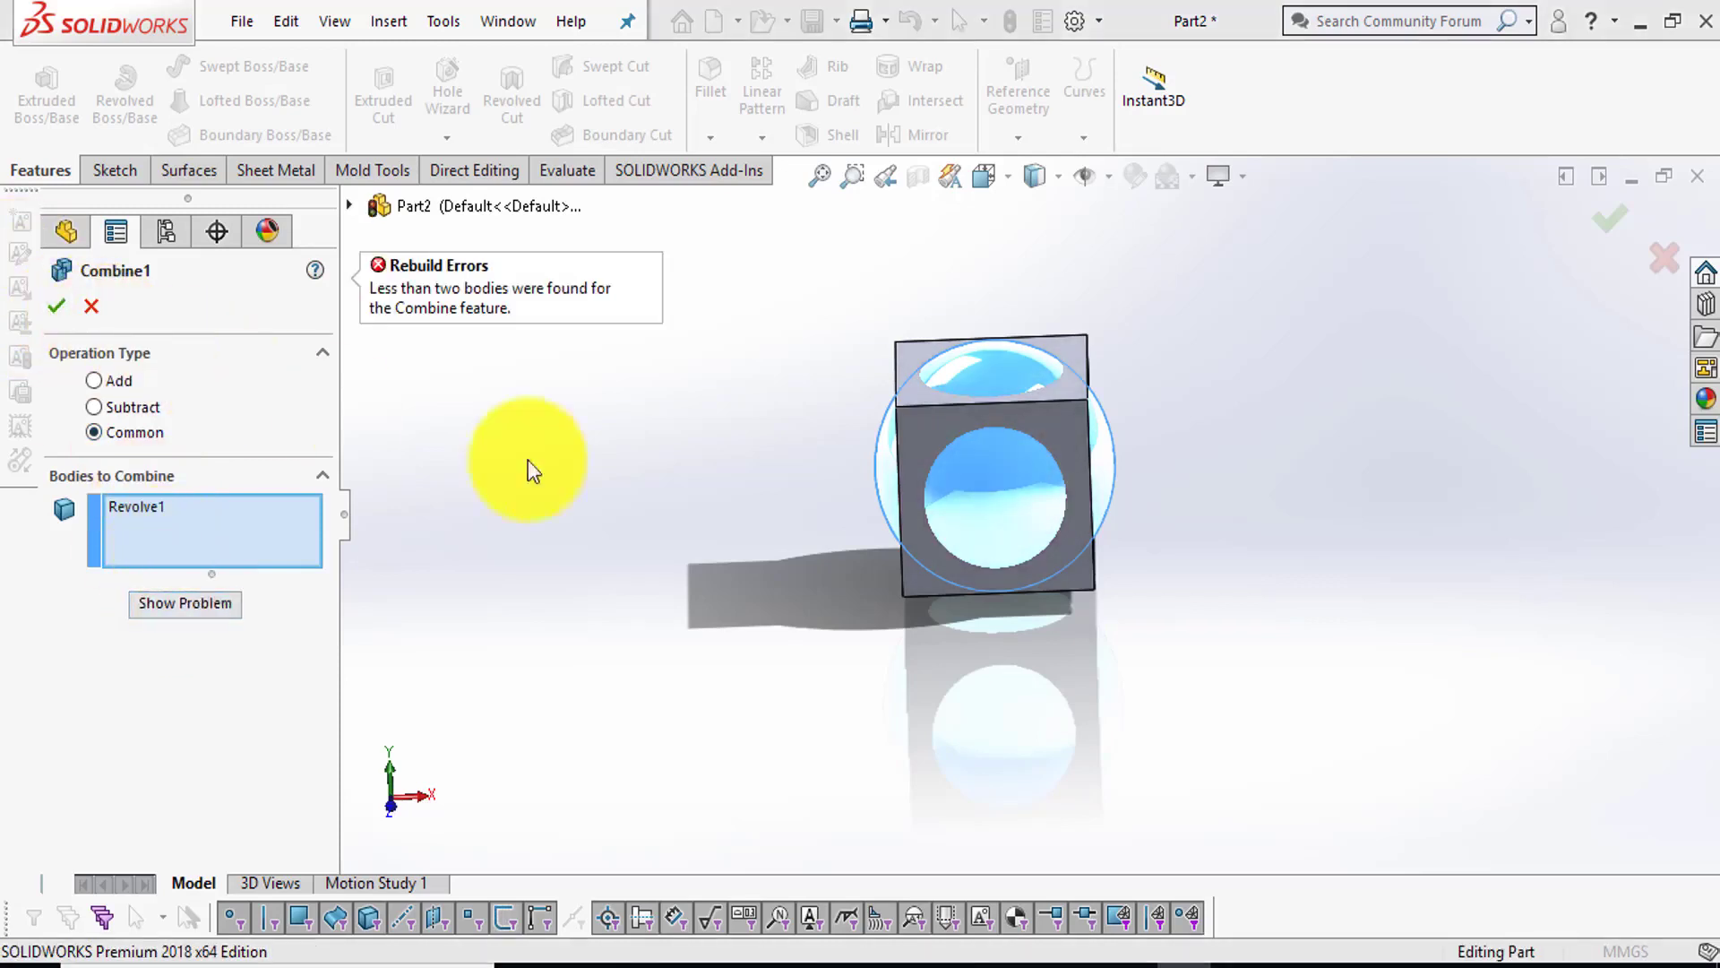
- Add Boss-Extrude1 as a second body and preview the rounded, sphere-trimmed cube
left_click(192, 605)
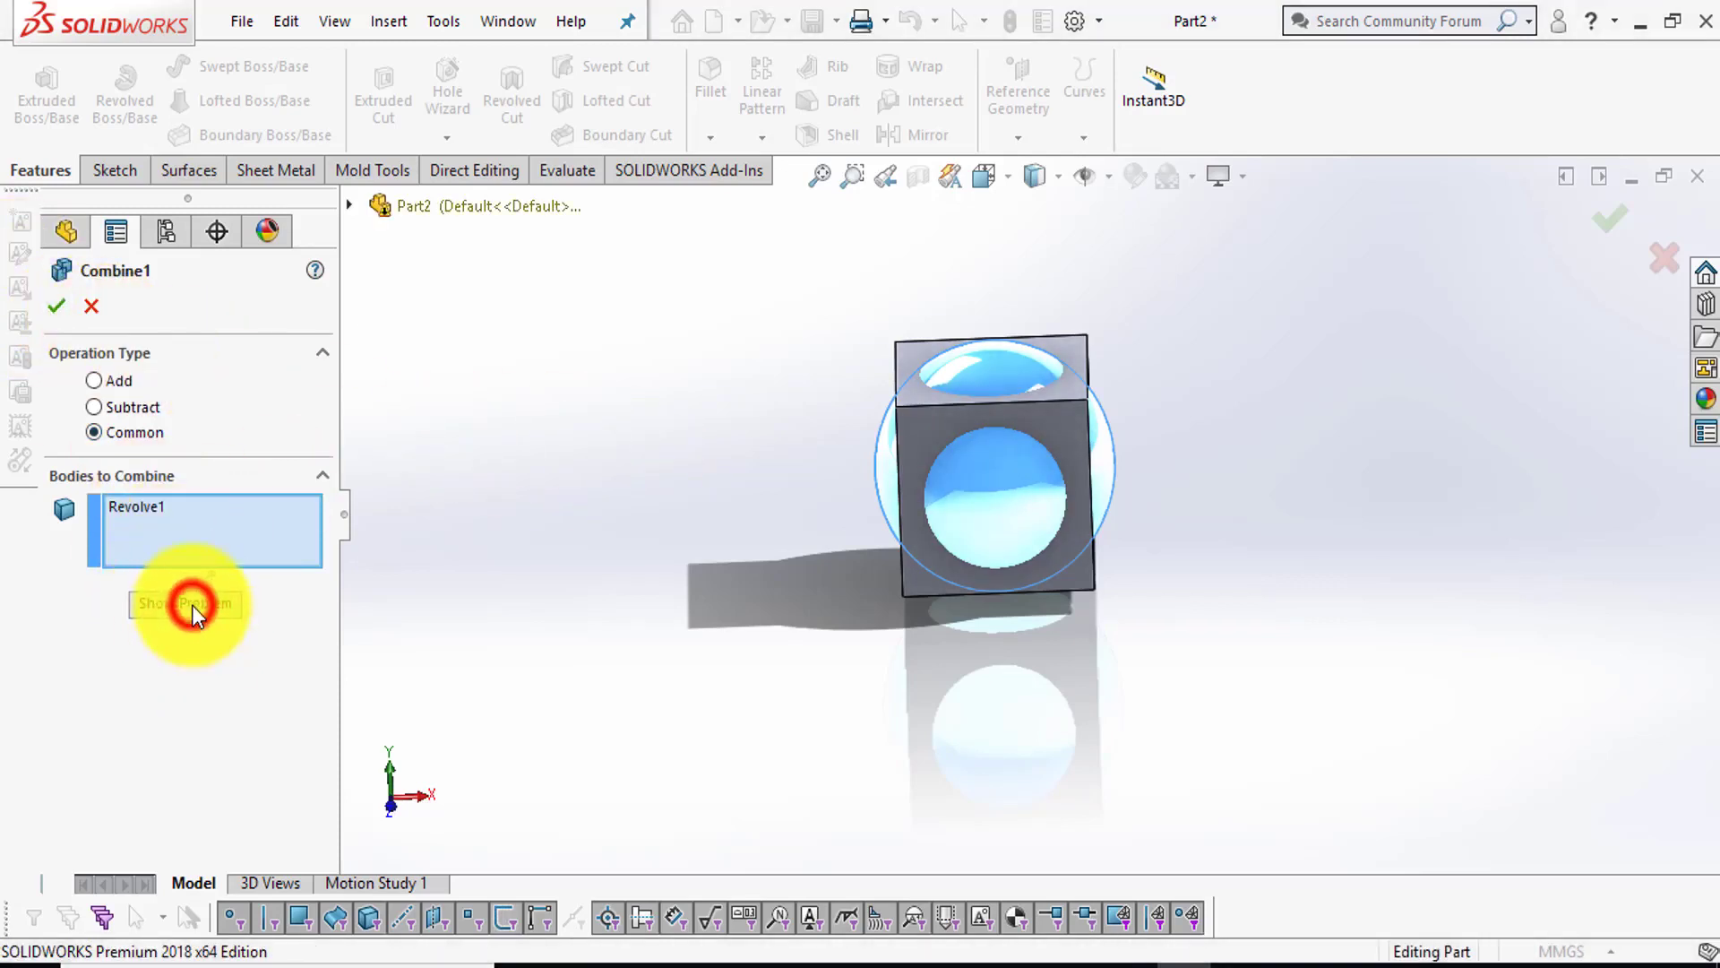
left_click(1067, 480)
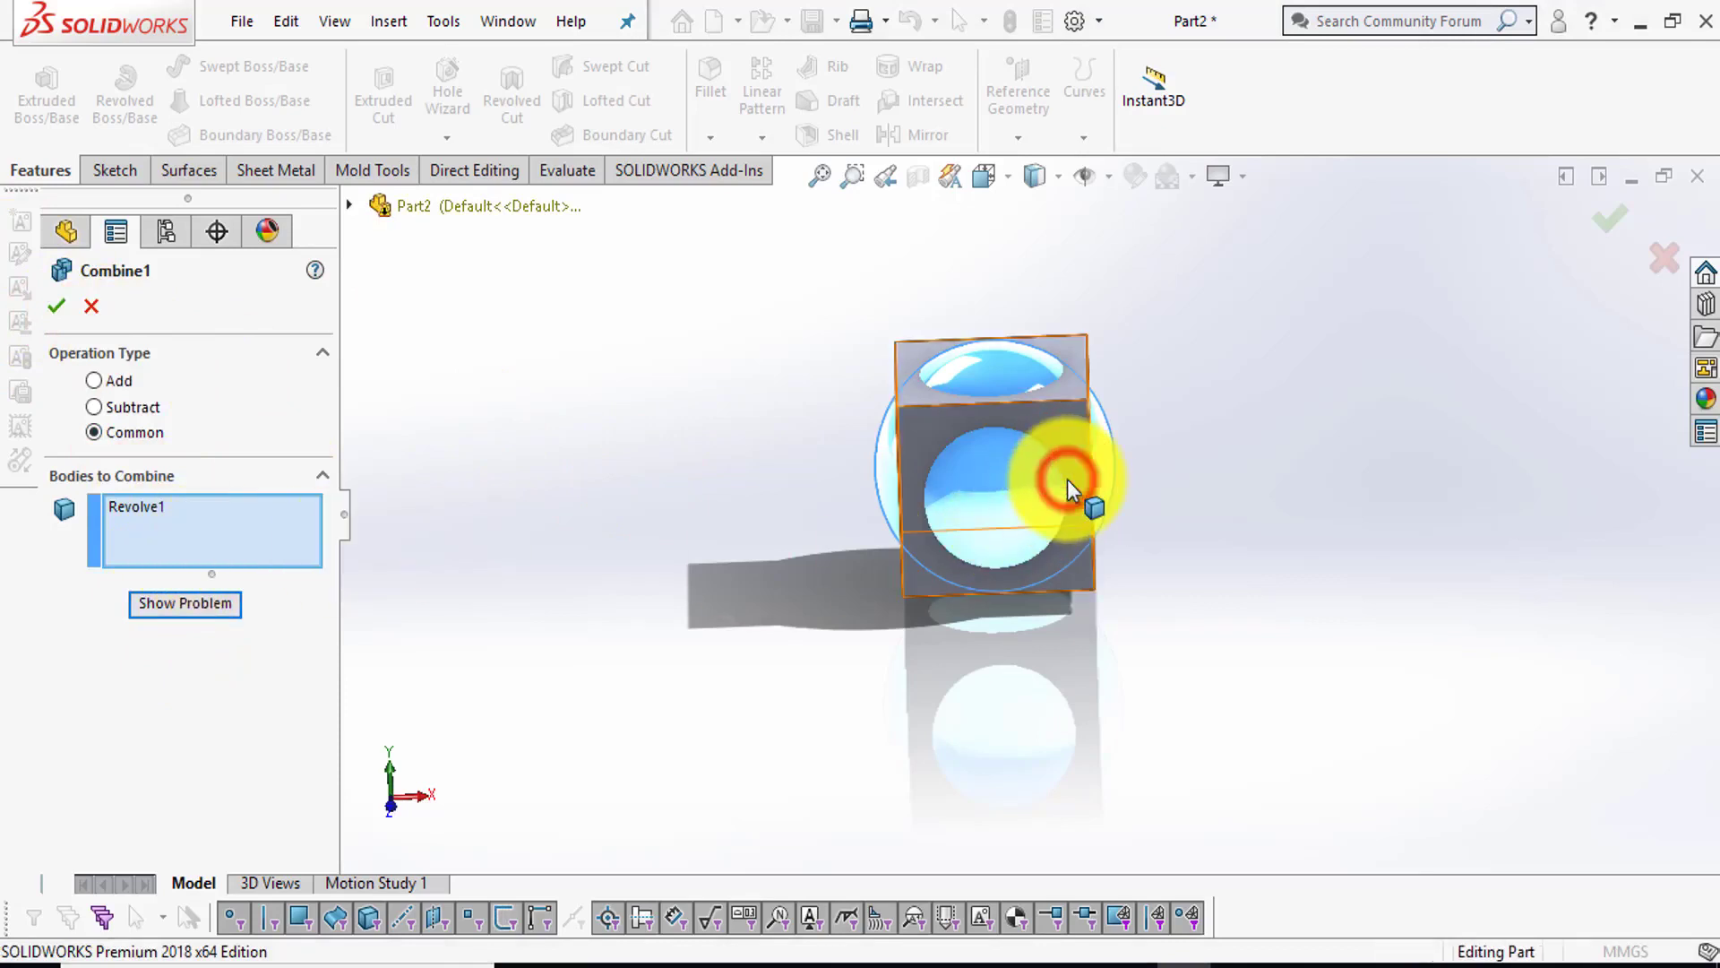
left_click(211, 602)
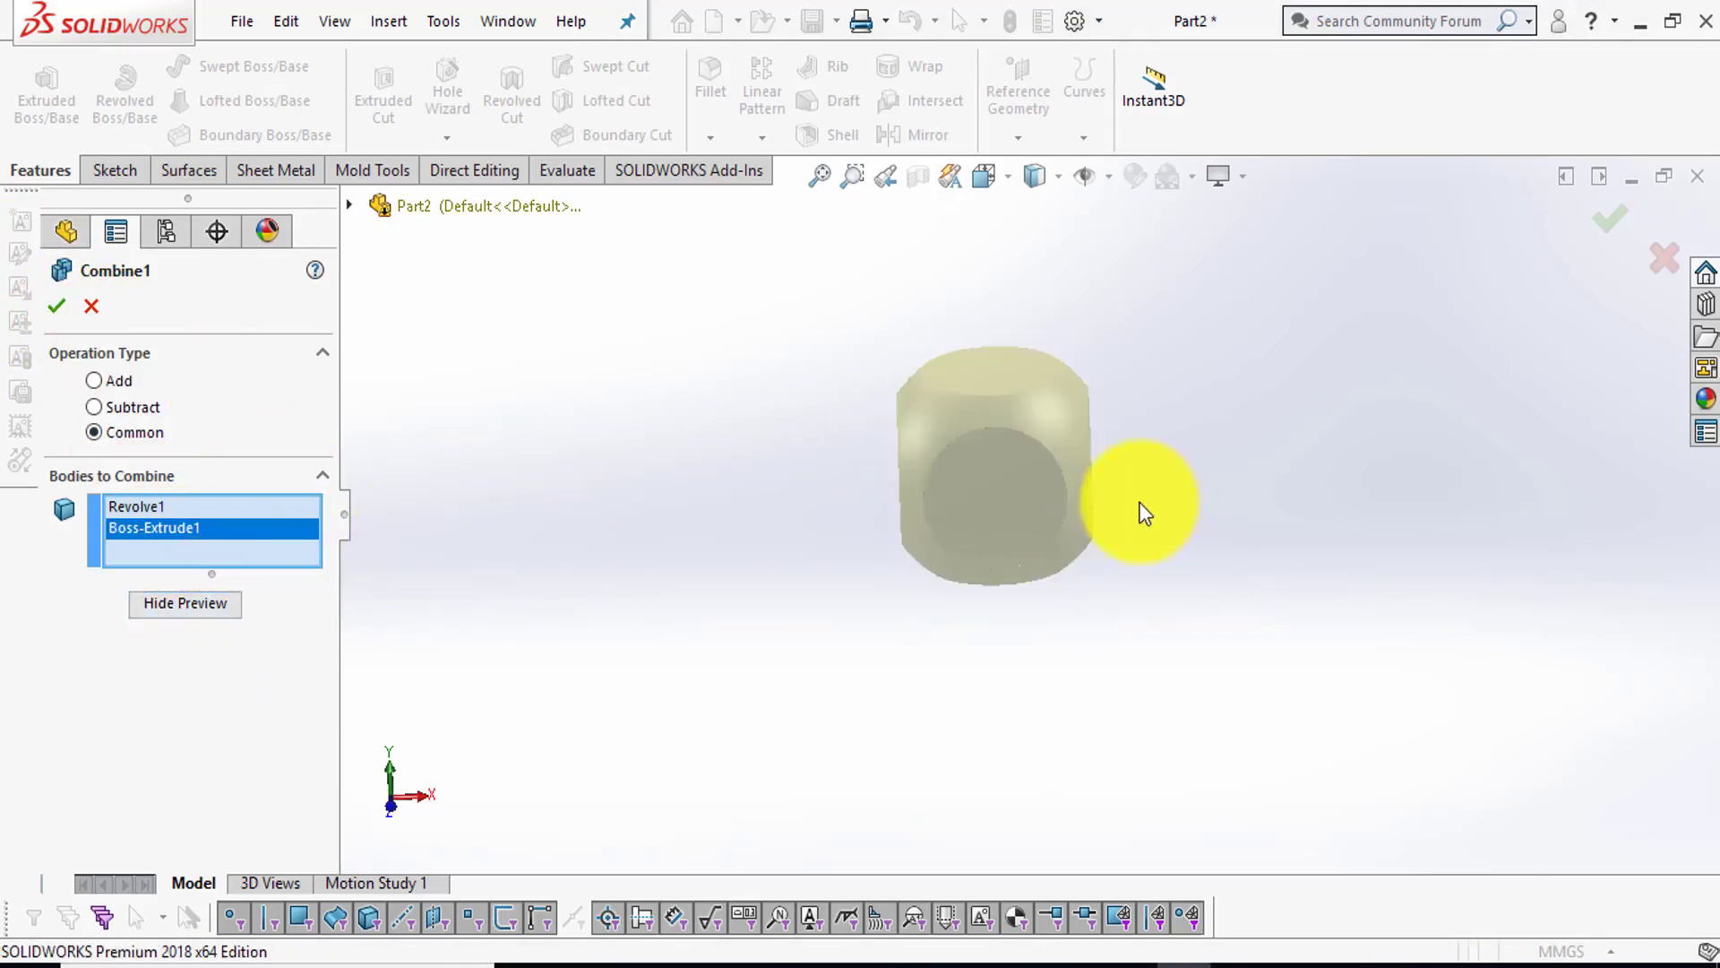
middle_click_drag(1144, 512, 1112, 559)
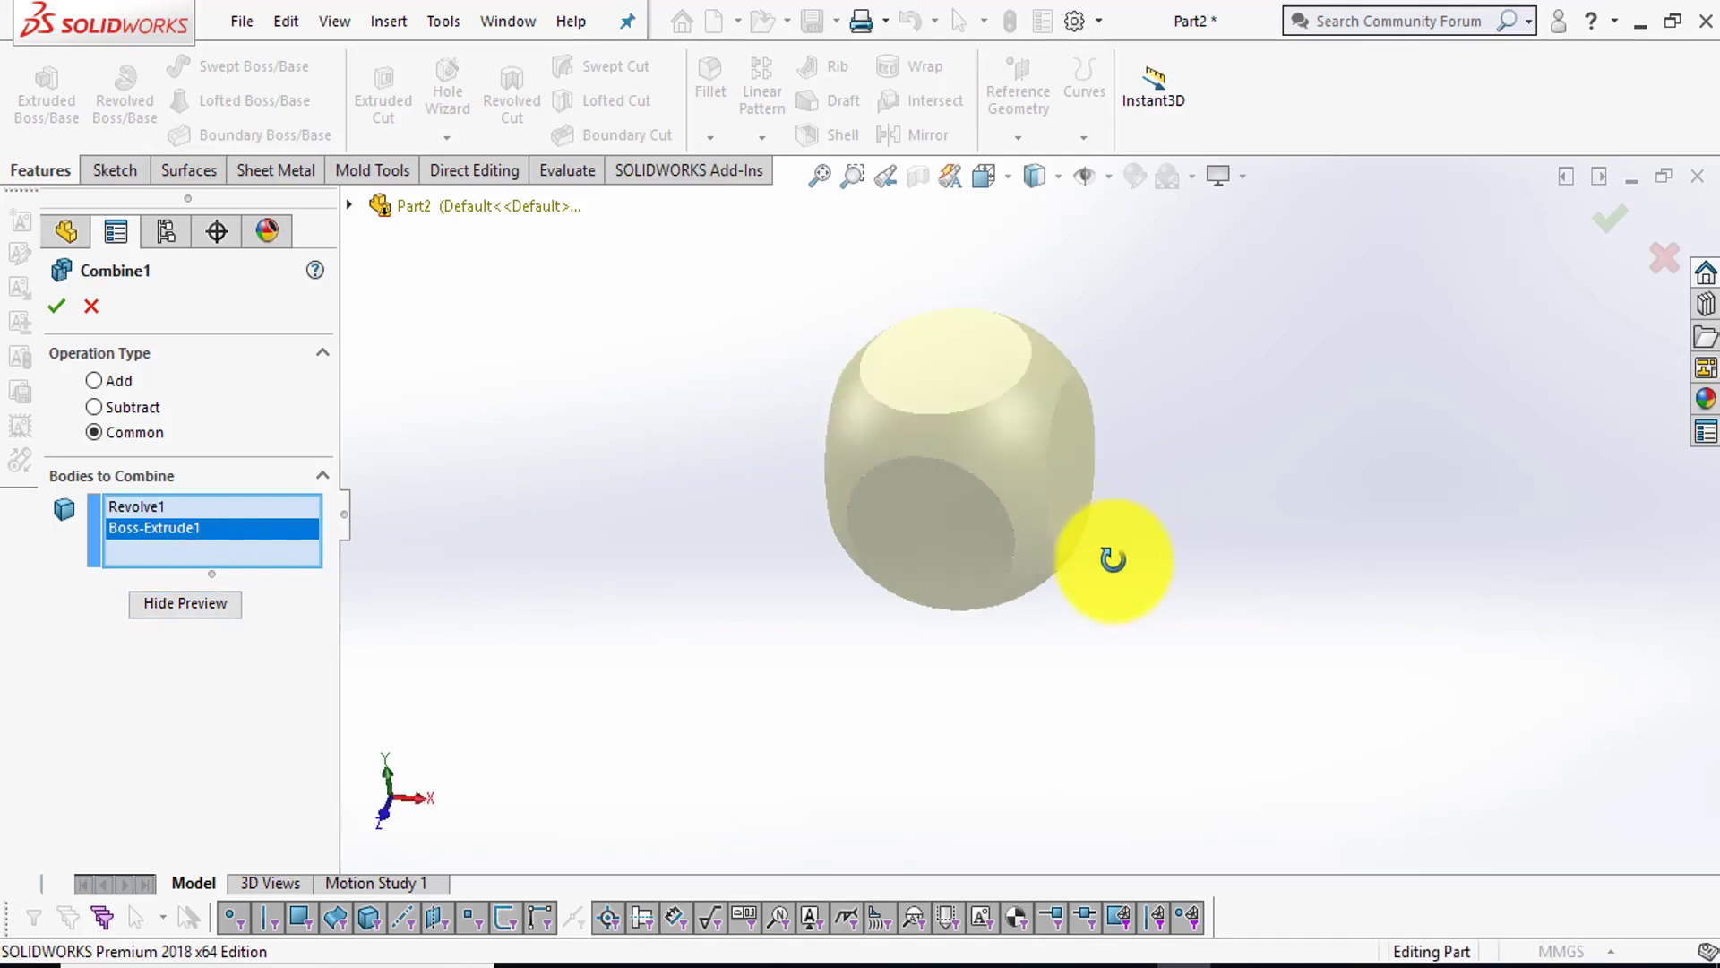
- Confirm Combine1 with Add, merging sphere and cube into one body with domed faces
left_click(93, 380)
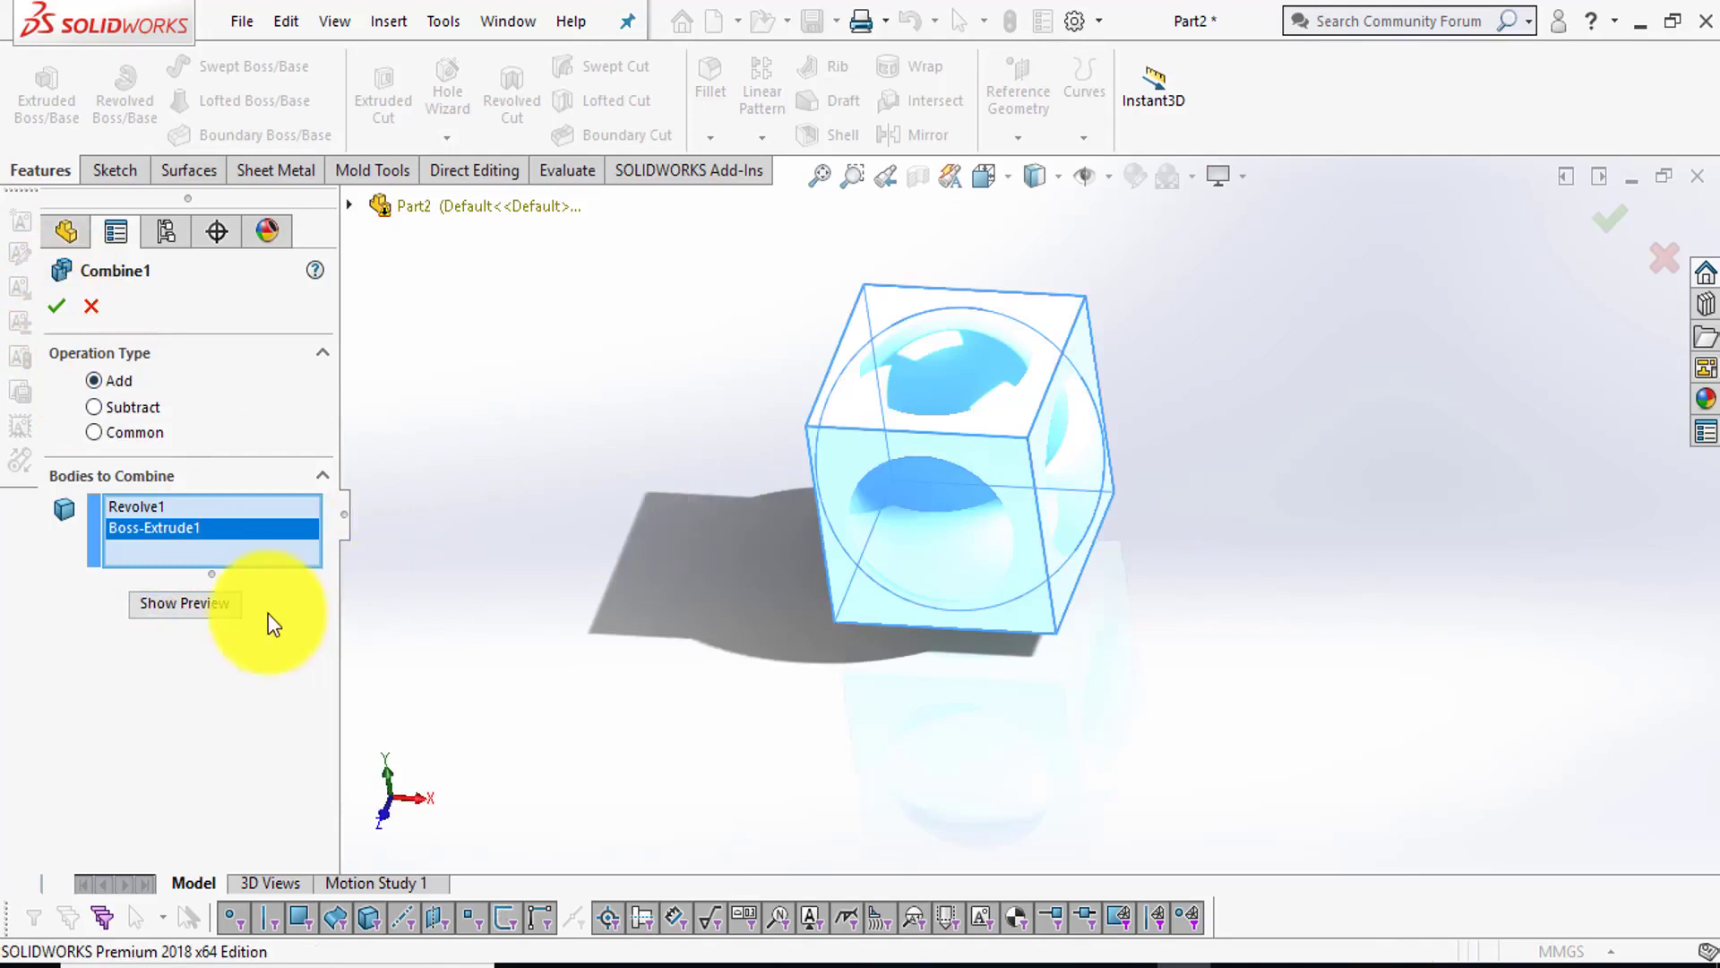
left_click(52, 305)
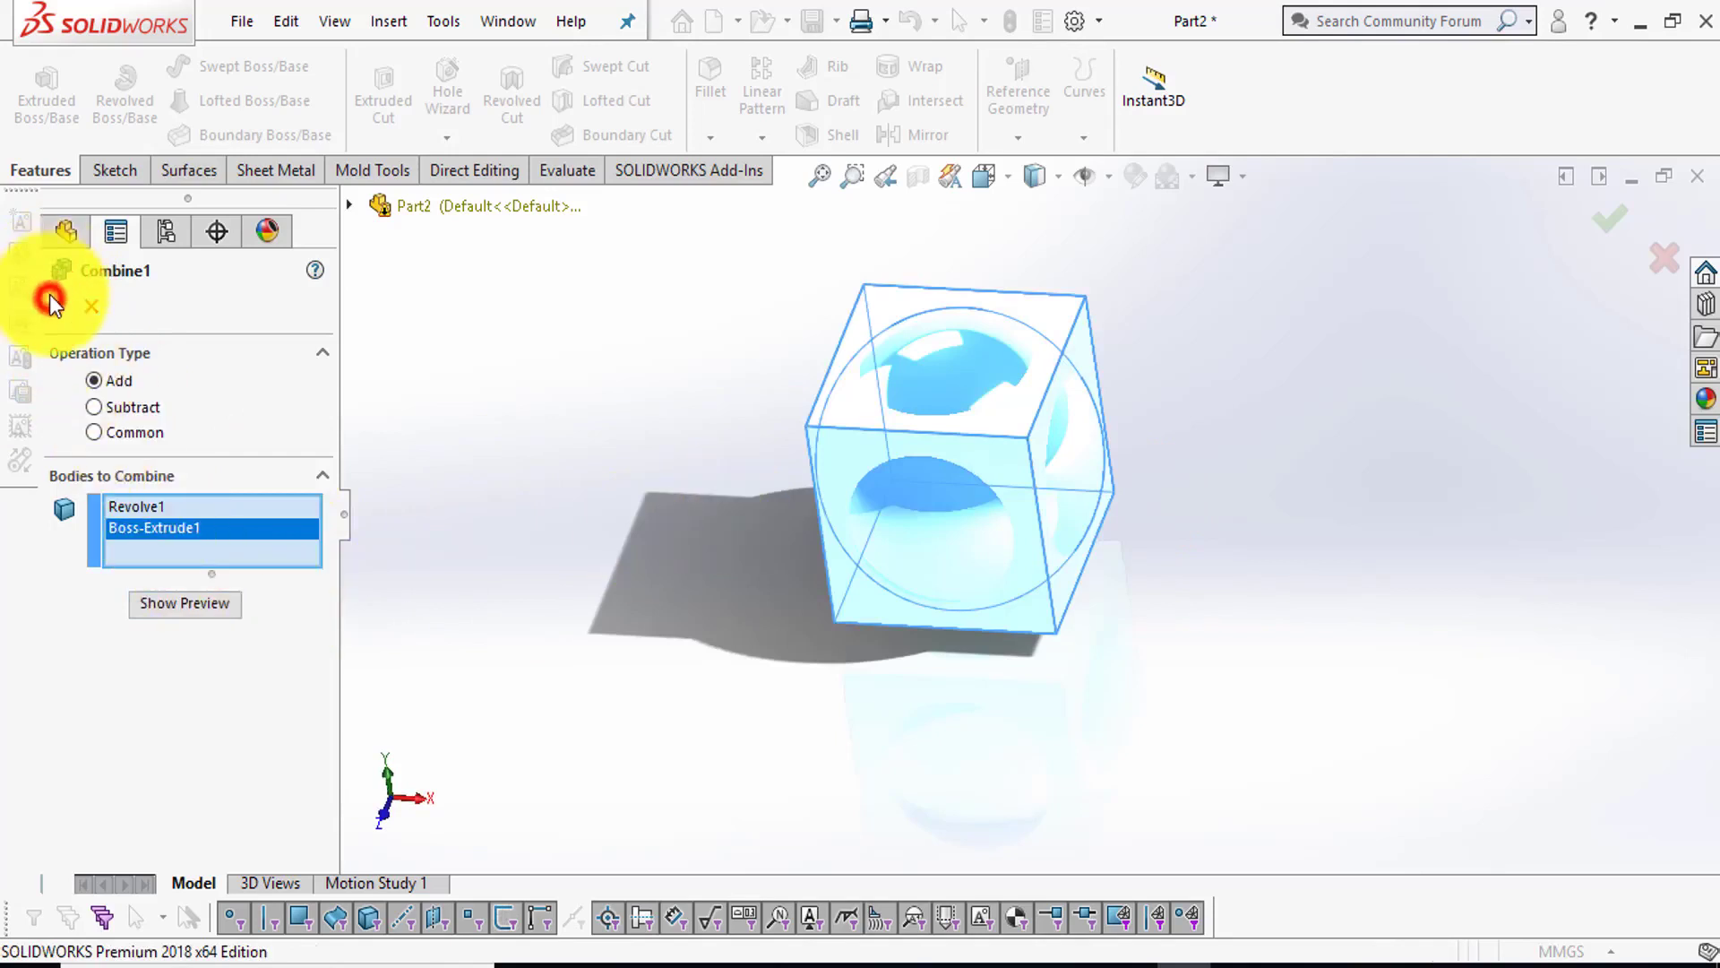
left_click(869, 688)
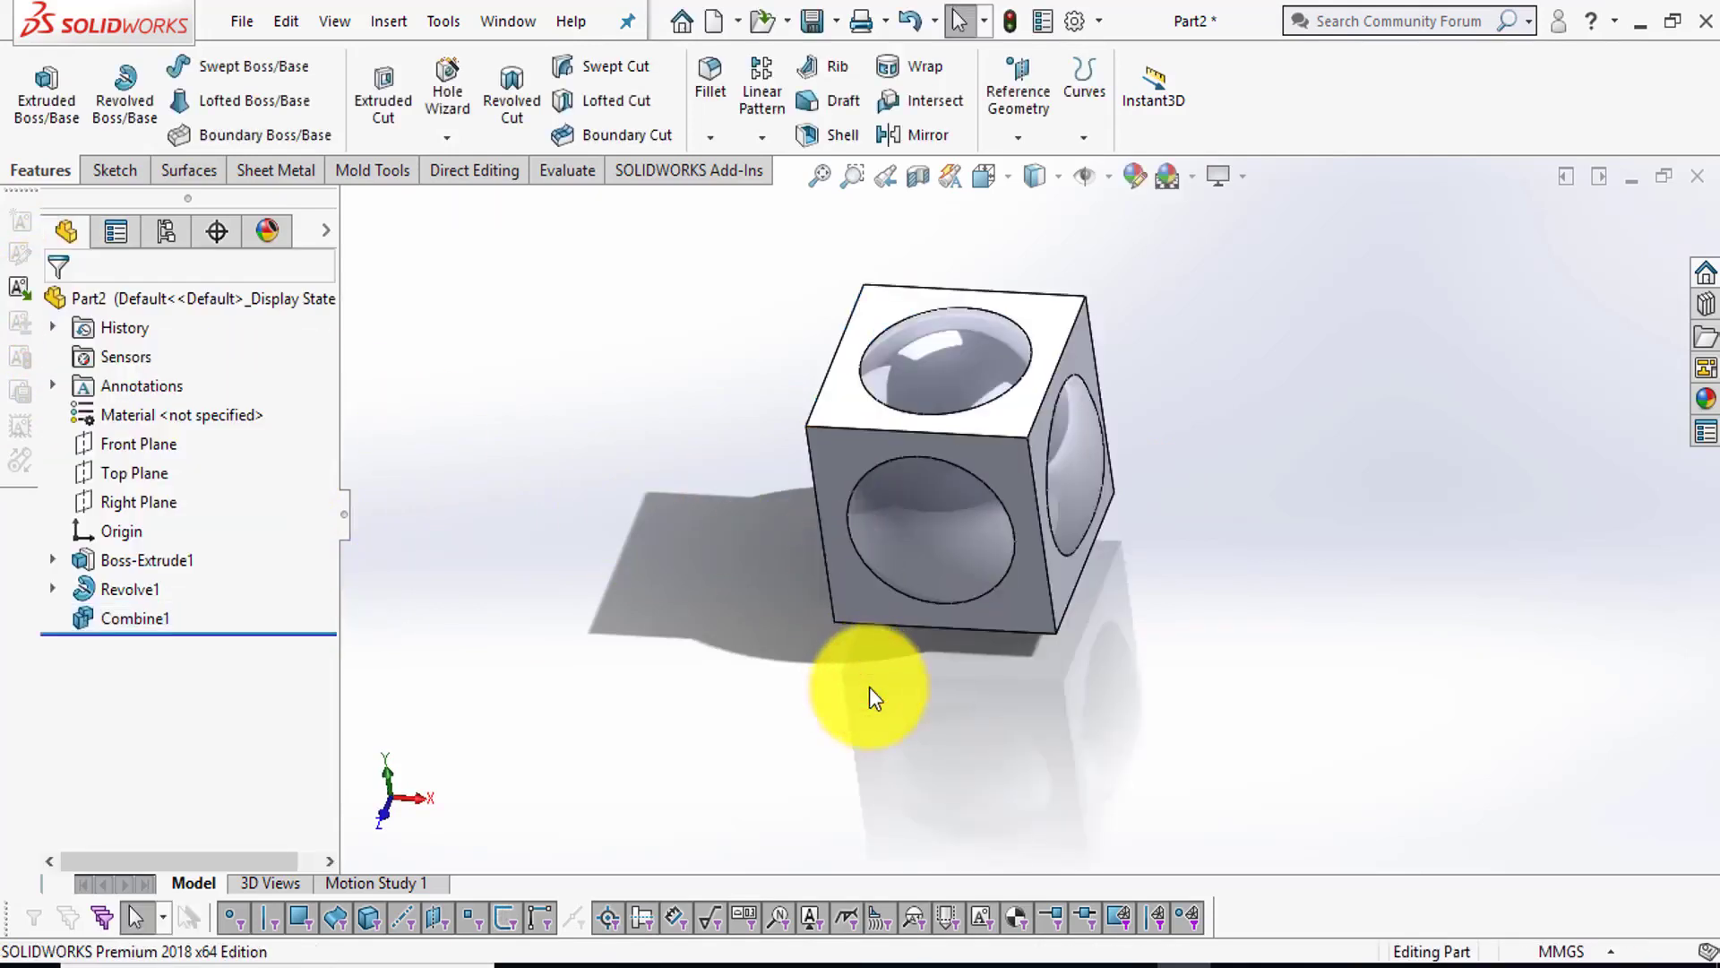
scroll(991, 464, "up", 3)
scroll(1007, 444, "down", 2)
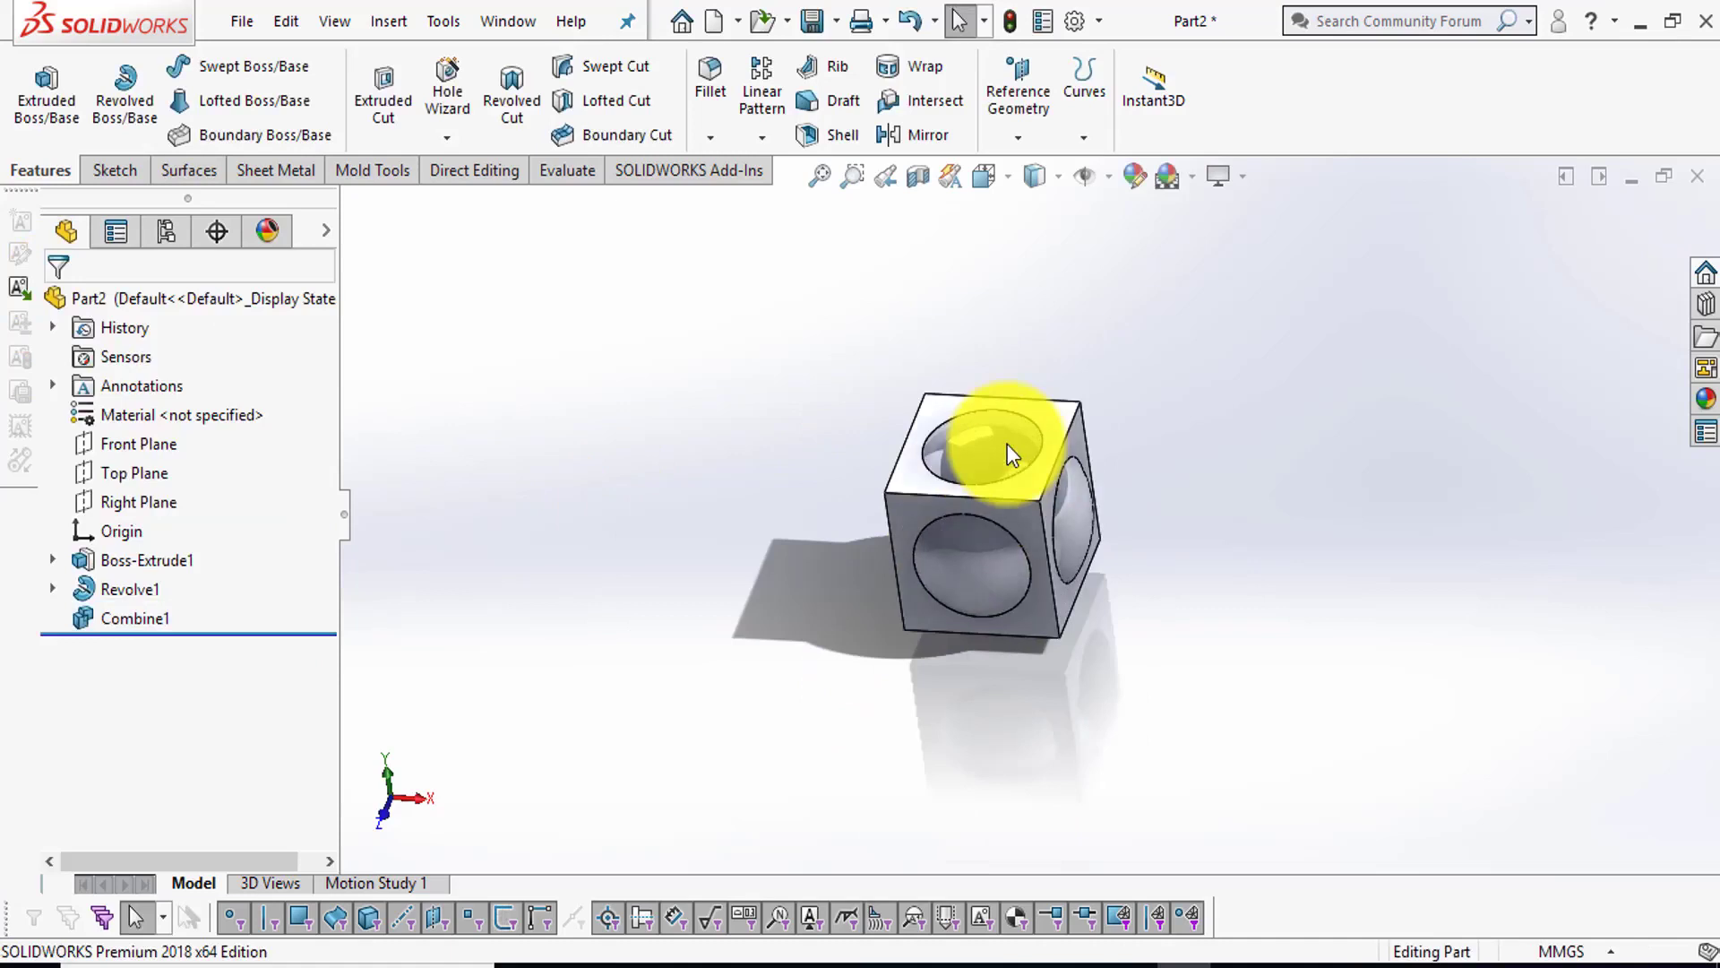